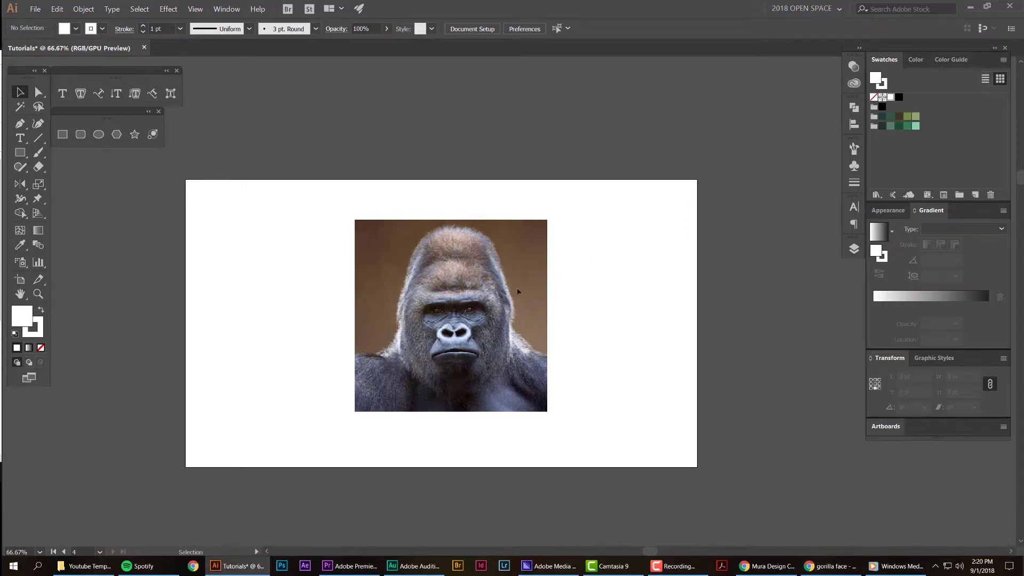
Look over the artboards to examine the finished green gorilla logo, its white construction pieces and the gorilla reference photo.
drag(687, 452, 546, 127)
scroll(690, 407, down, 3)
drag(754, 424, 535, 121)
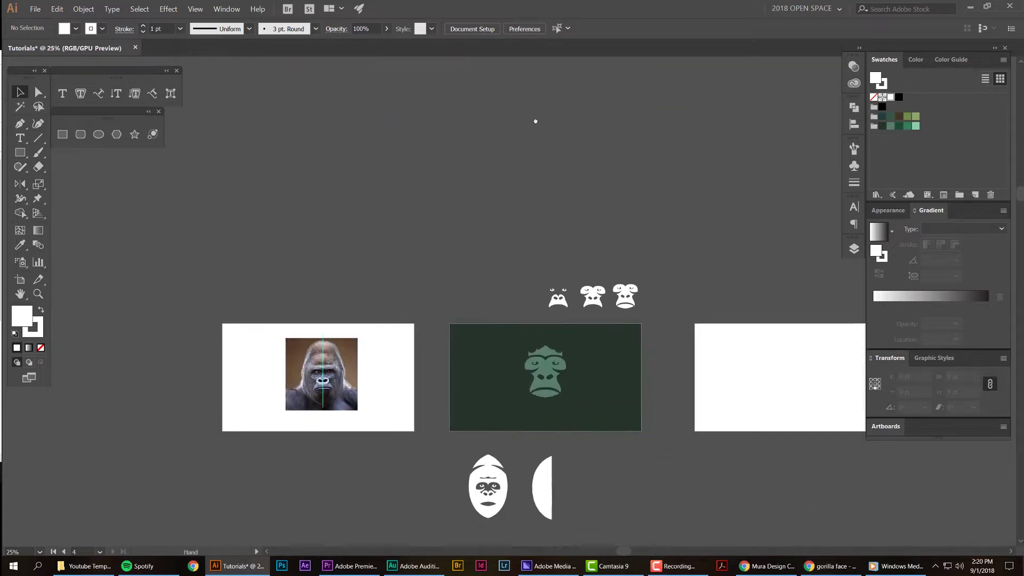
scroll(568, 402, up, 3)
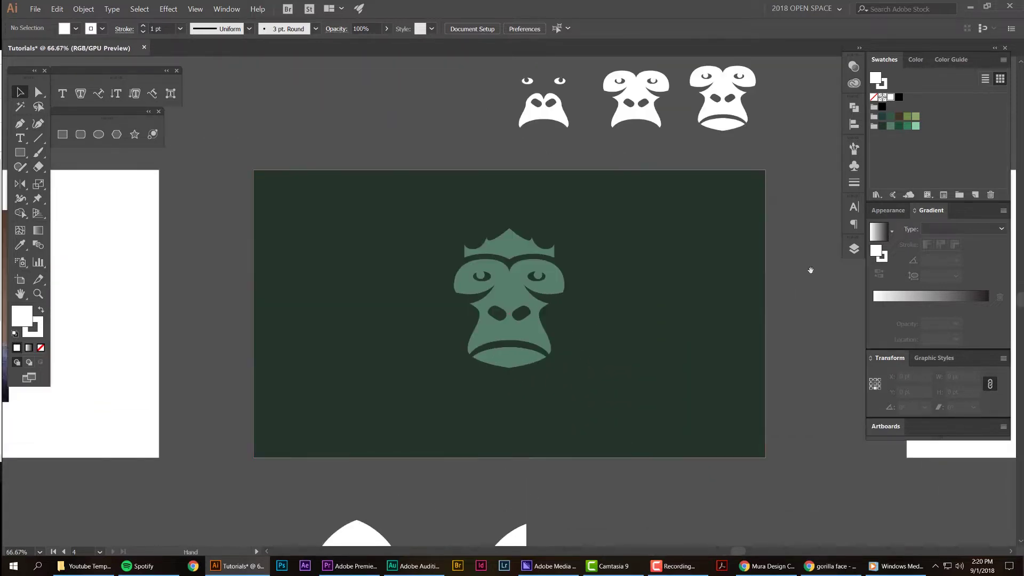
drag(810, 270, 799, 243)
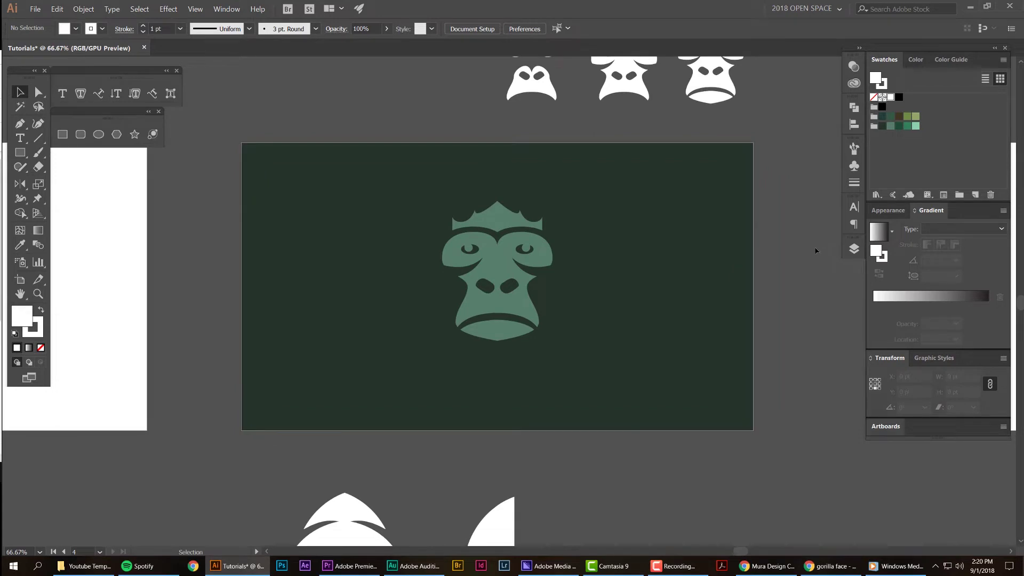
scroll(803, 256, down, 1)
drag(737, 155, 660, 210)
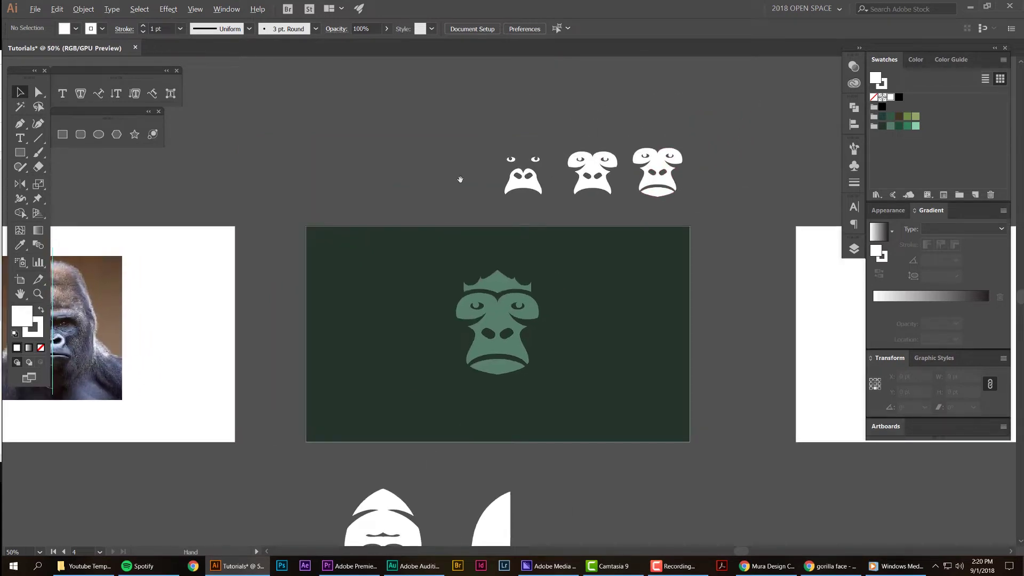
scroll(460, 179, down, 3)
drag(460, 179, 573, 519)
scroll(411, 295, up, 5)
drag(623, 180, 474, 322)
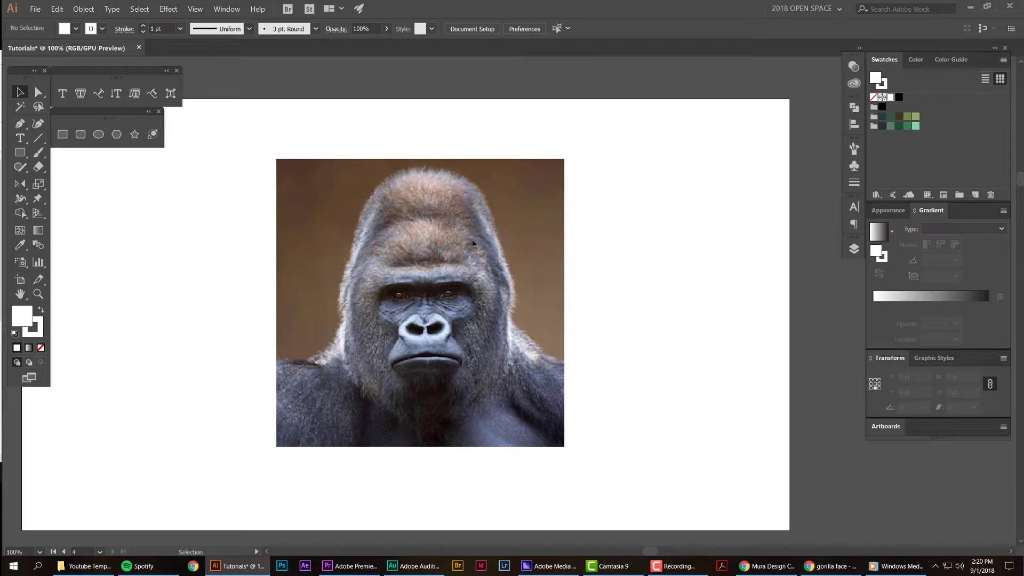
Draw a straight vertical line with the Pen tool through the middle of the gorilla's face, from above the head to below the photo.
key(p)
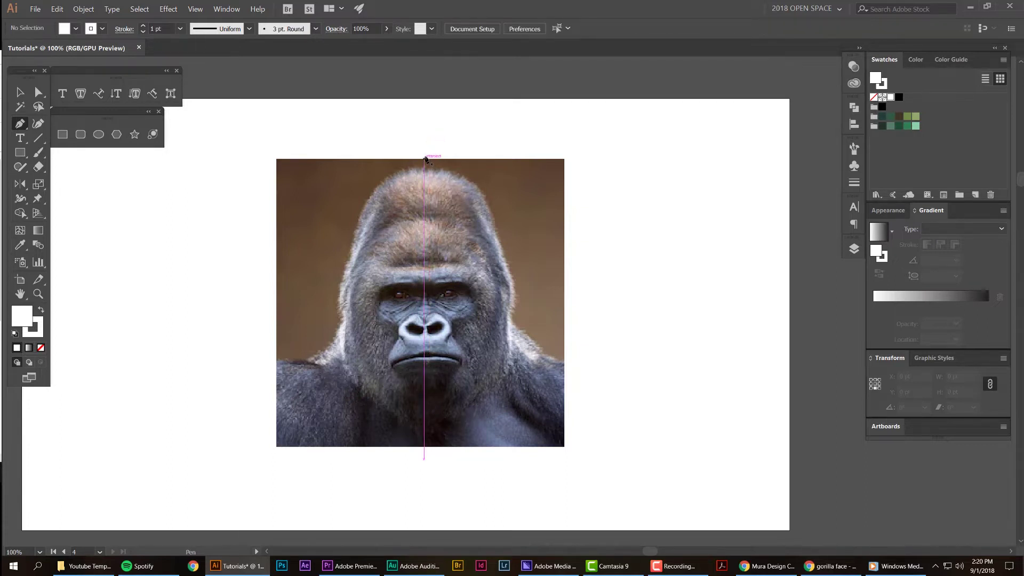
key(ctrl+plus)
click(428, 101)
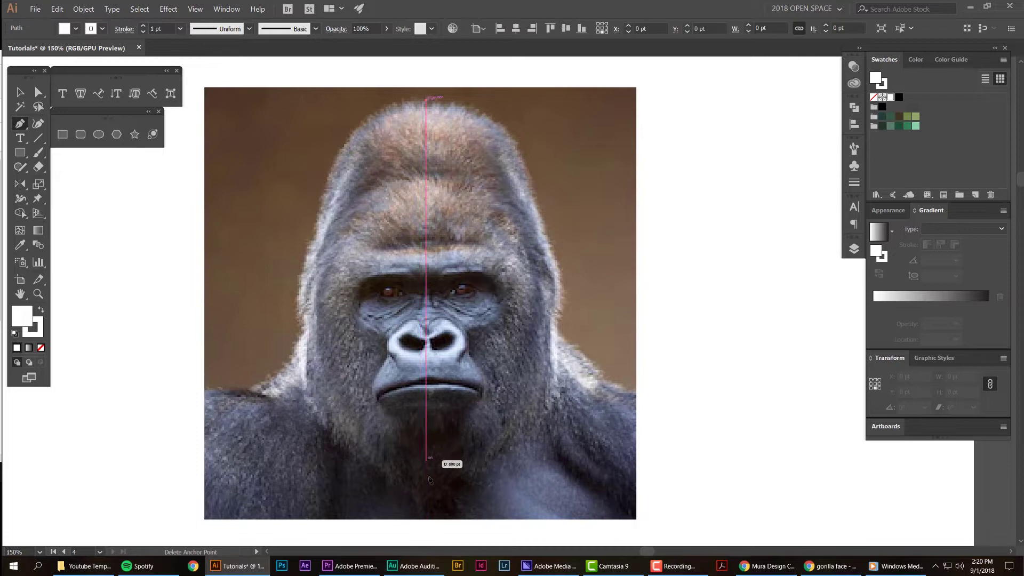
scroll(427, 478, down, 3)
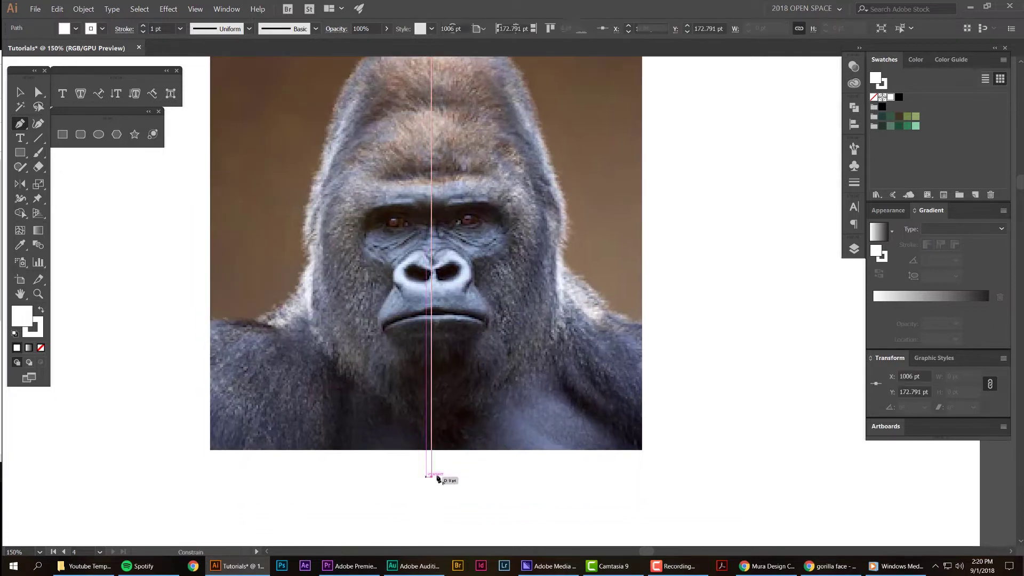
click(432, 474)
key(v)
click(521, 99)
Convert the vertical line through the gorilla's face into a guide.
scroll(487, 156, down, 2)
drag(548, 125, 286, 194)
click(435, 149)
scroll(458, 149, up, 2)
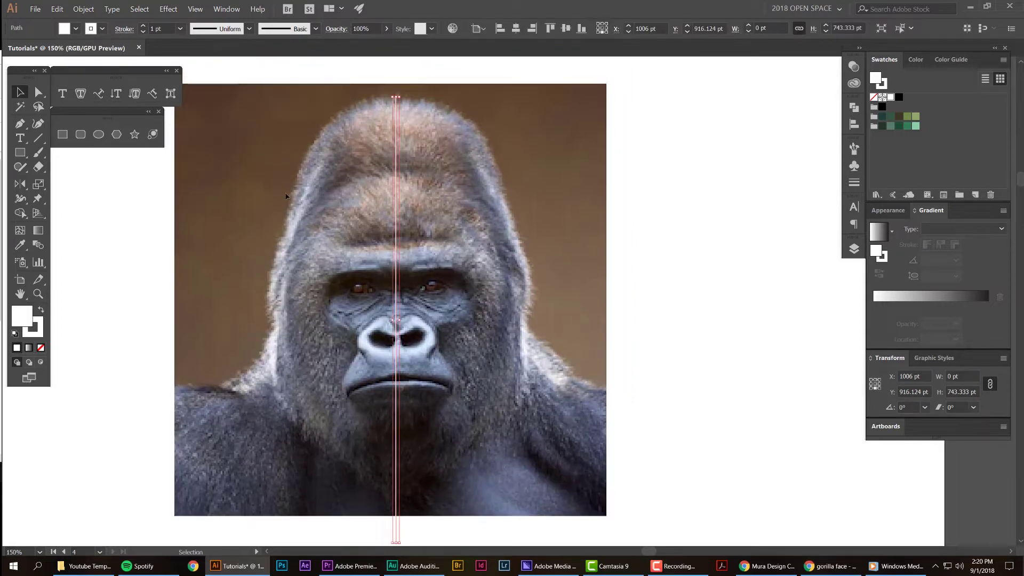
key(a)
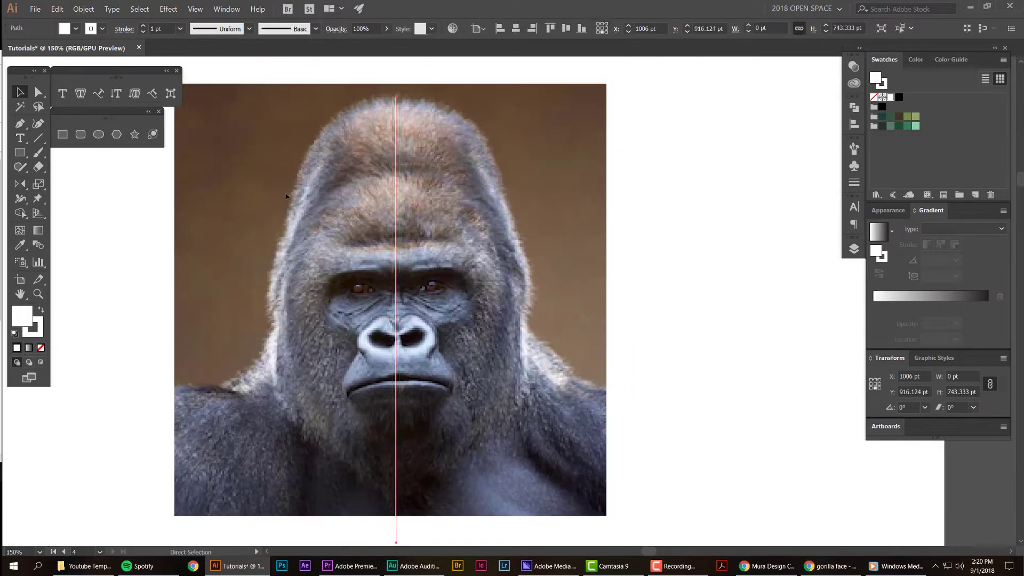
key(ctrl+5)
drag(471, 129, 388, 125)
scroll(406, 124, up, 3)
click(395, 122)
scroll(396, 122, down, 2)
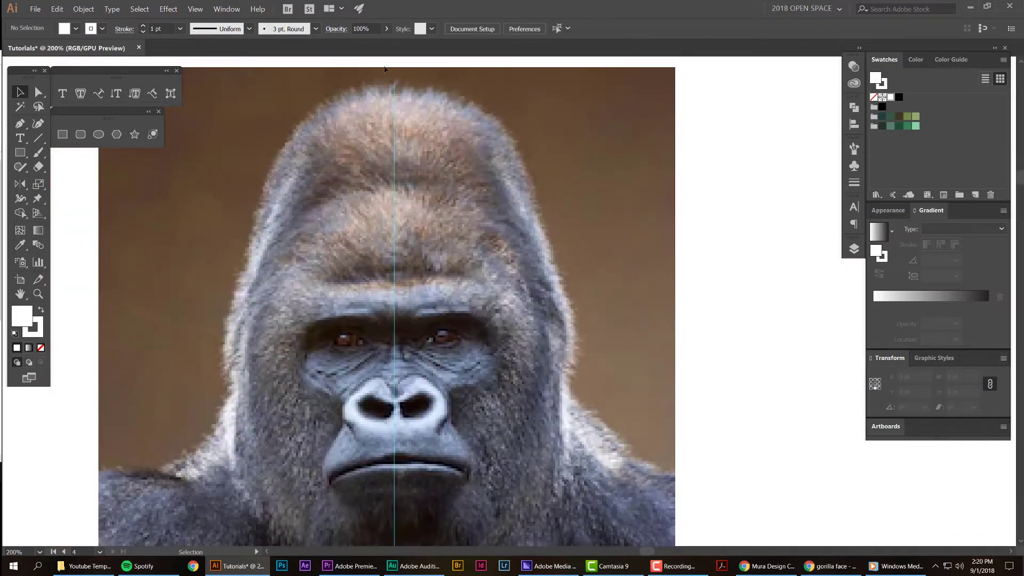
Lock the guides so the centre guide over the gorilla photo cannot be selected.
key(ctrl+a)
click(195, 9)
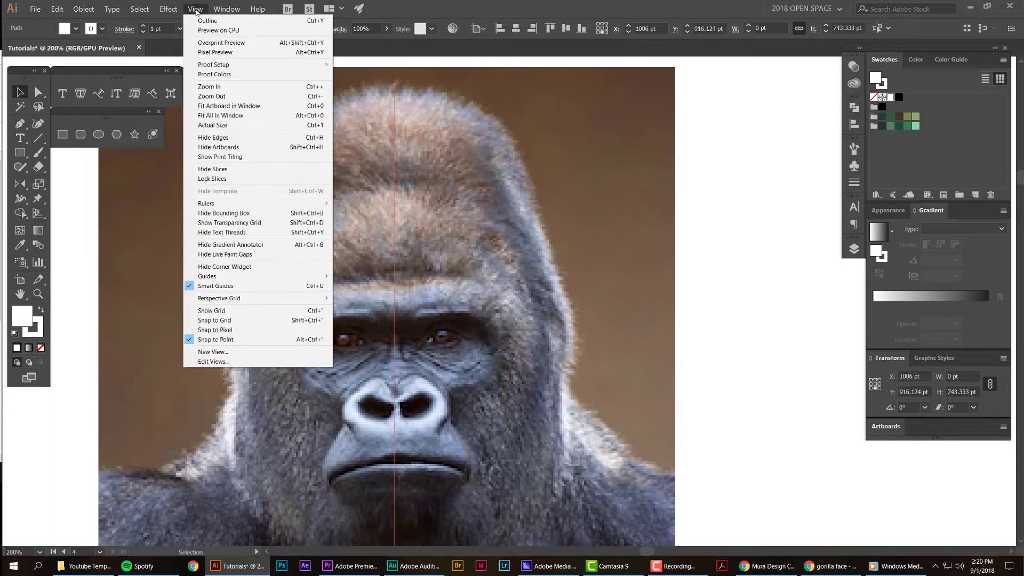
mouse_move(323, 277)
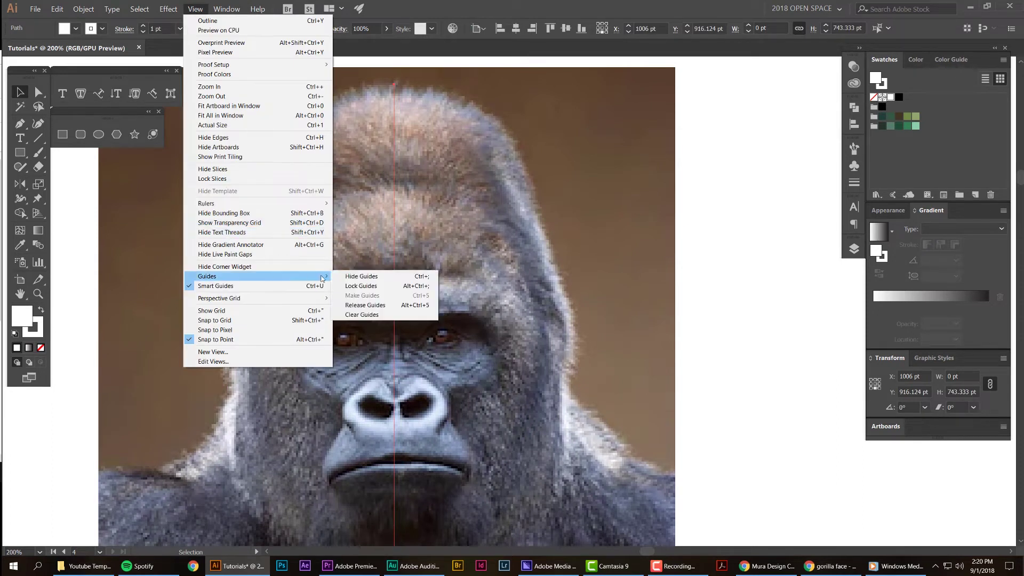
click(361, 286)
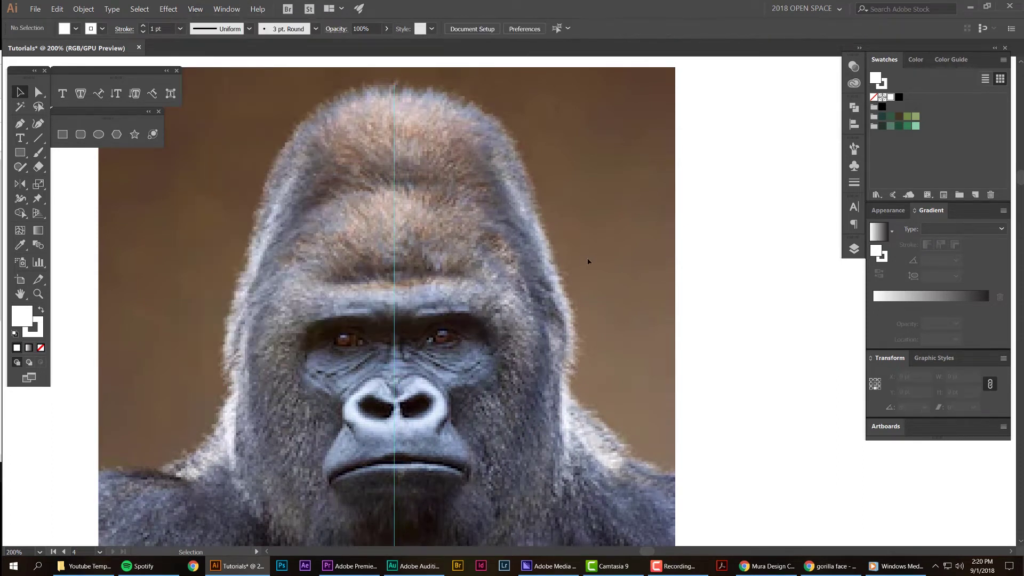
Start a Pen path on the centre guide between the brows and curve it over the brow and around the left eye socket.
scroll(435, 291, down, 3)
scroll(565, 271, up, 3)
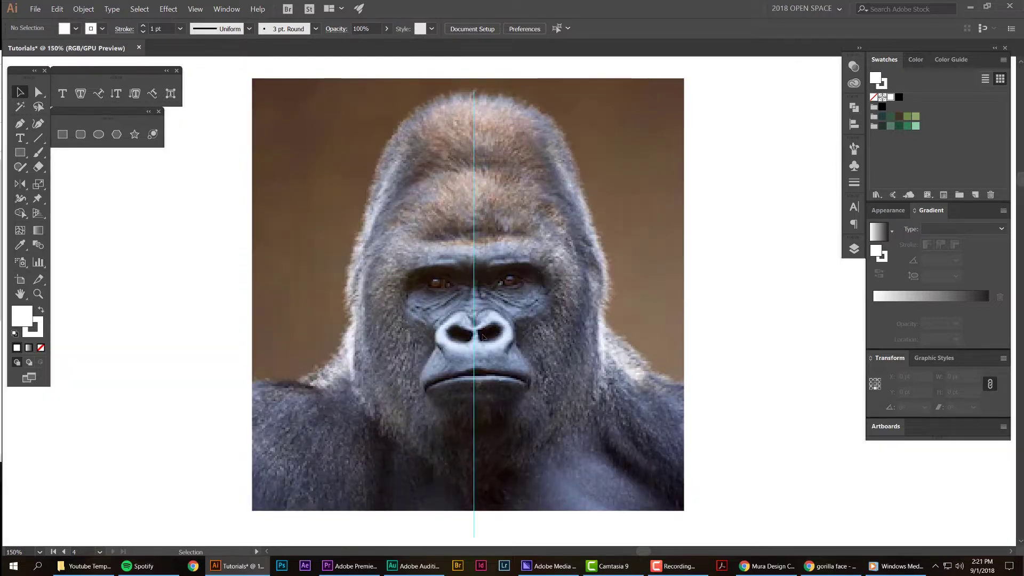
key(p)
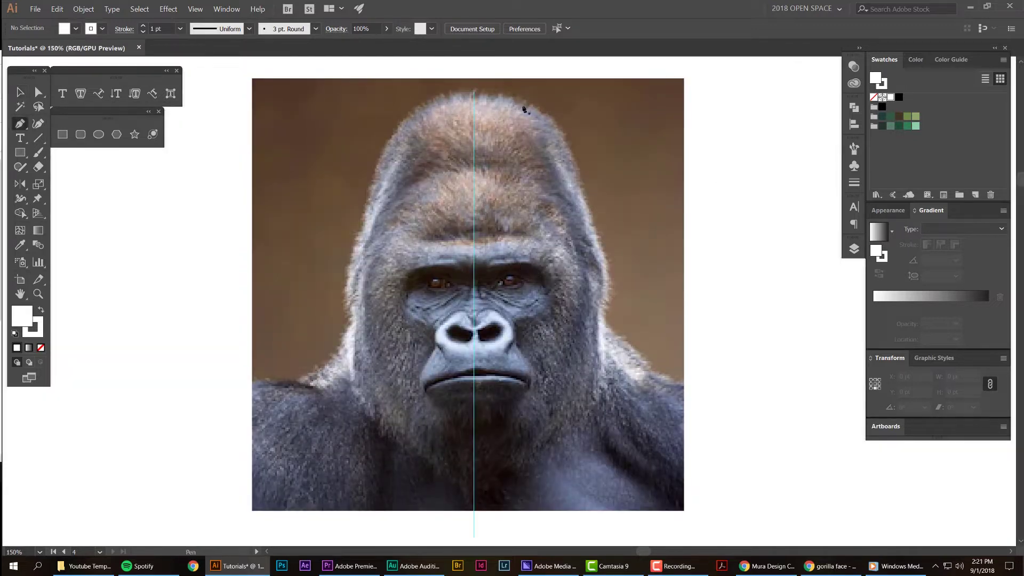
scroll(476, 280, up, 2)
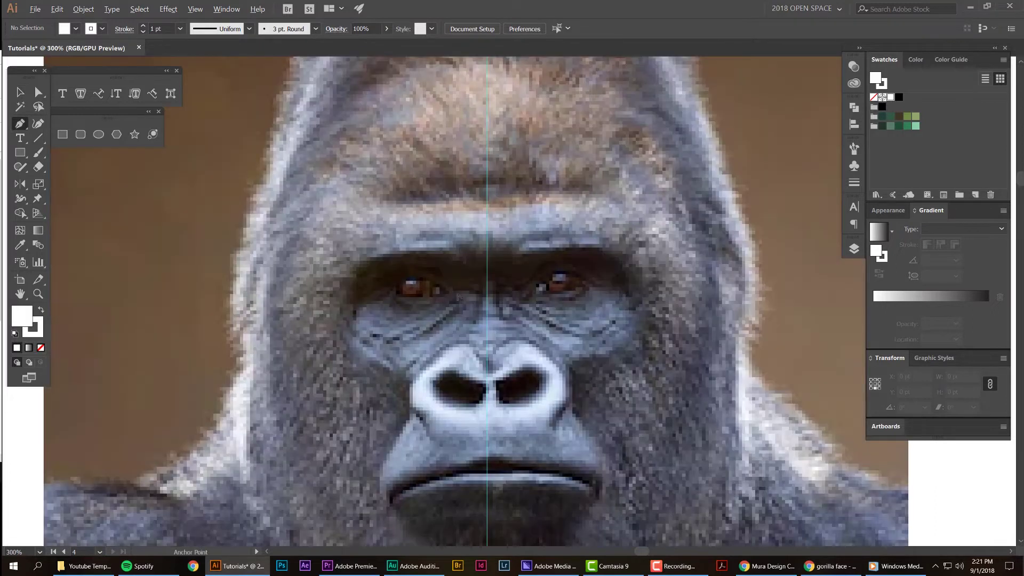
scroll(498, 279, down, 1)
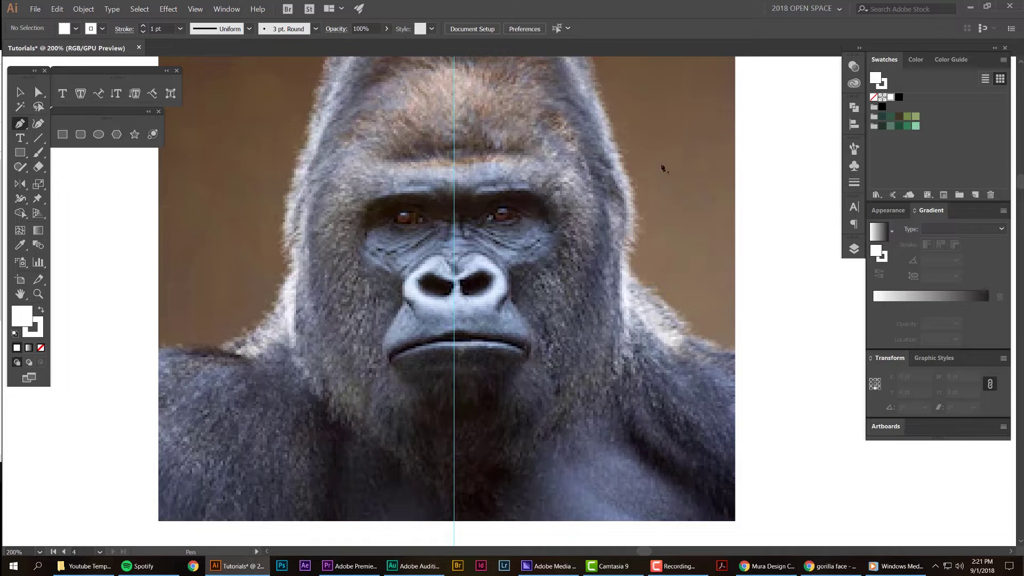
scroll(421, 206, up, 1)
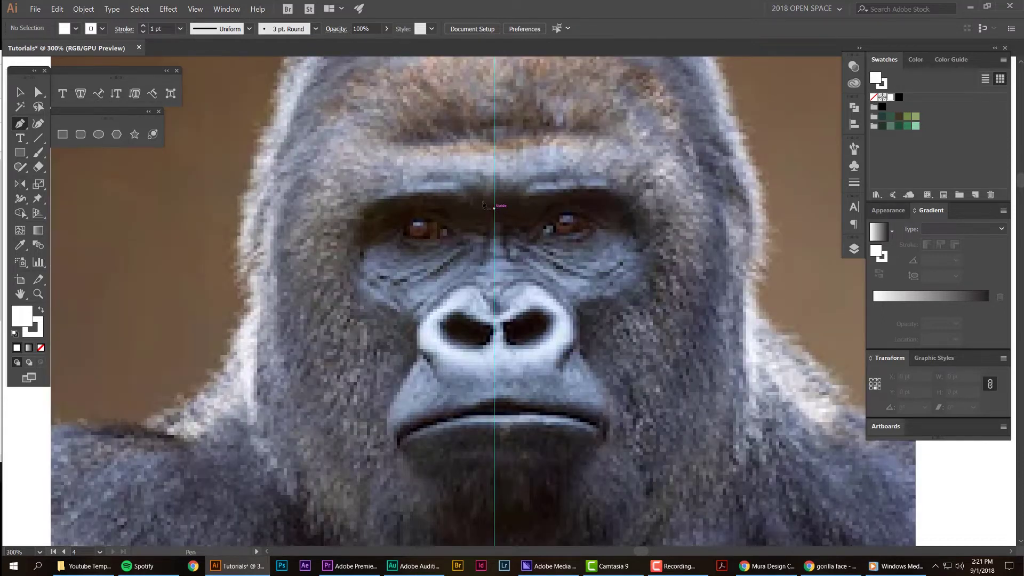
click(493, 207)
drag(385, 193, 376, 195)
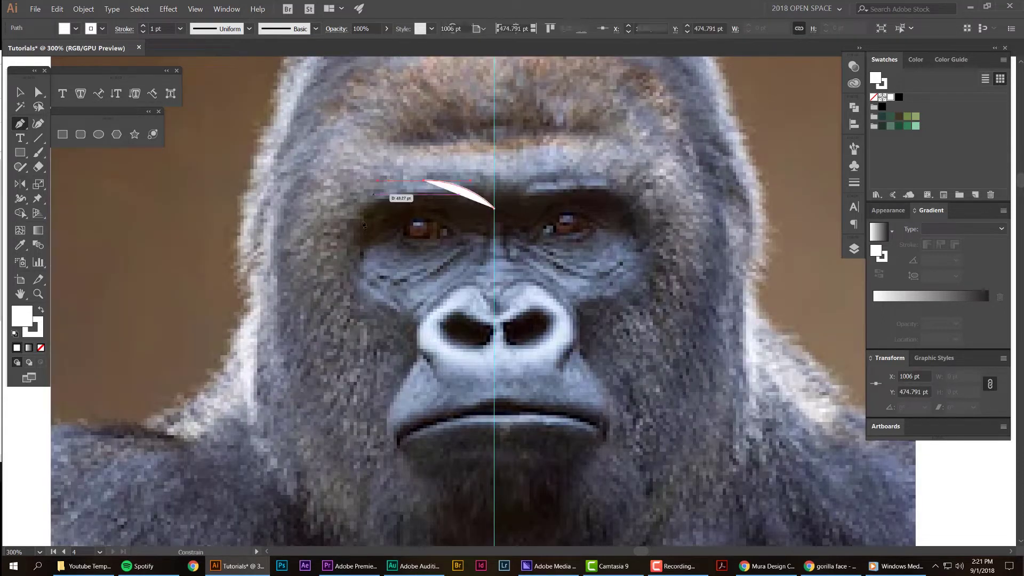
drag(354, 267, 370, 328)
scroll(392, 315, up, 2)
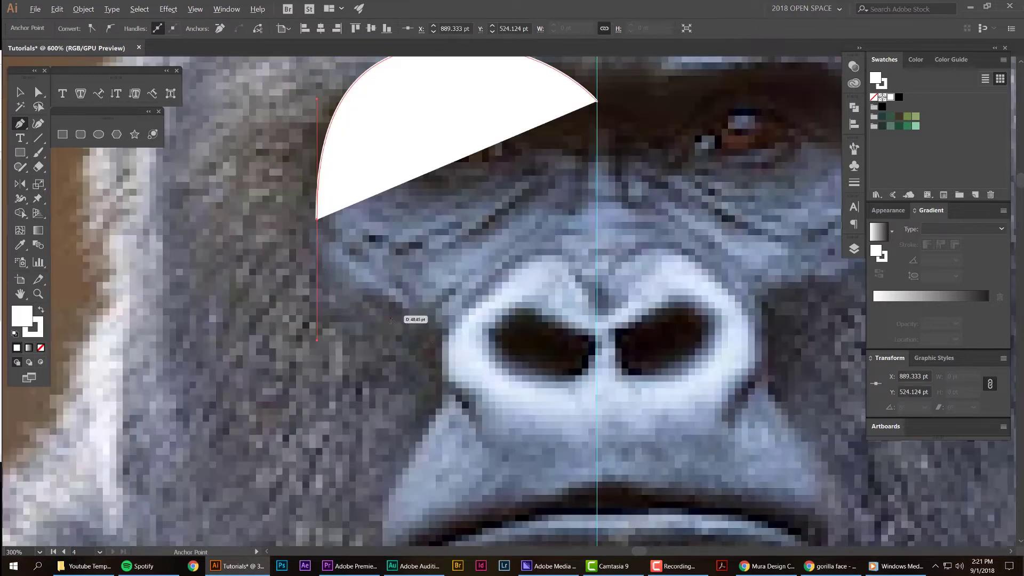
Continue the outline in a smooth curve from below the eye to the side of the nose, and set its fill to None.
drag(448, 353, 449, 446)
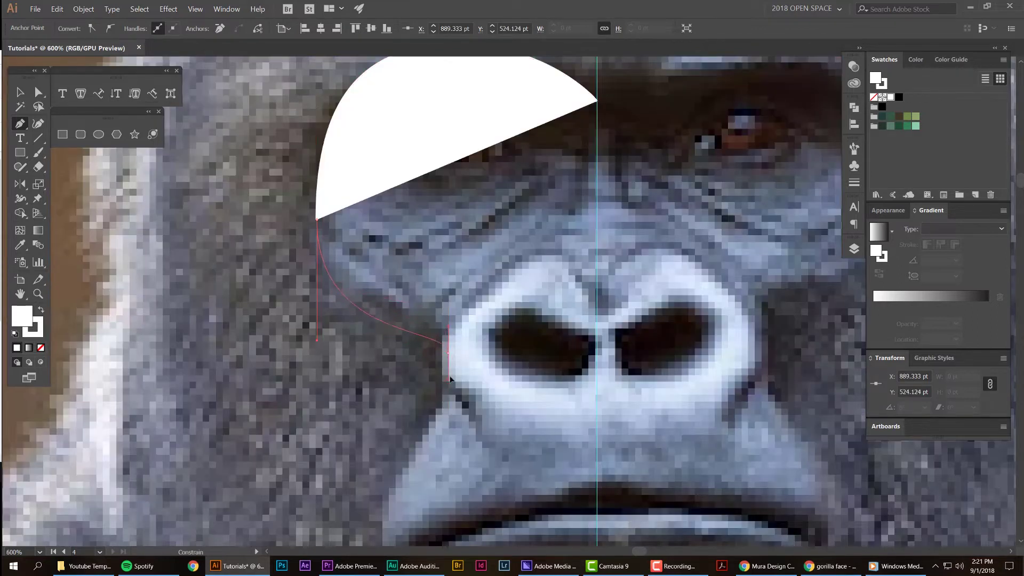
drag(451, 379, 447, 413)
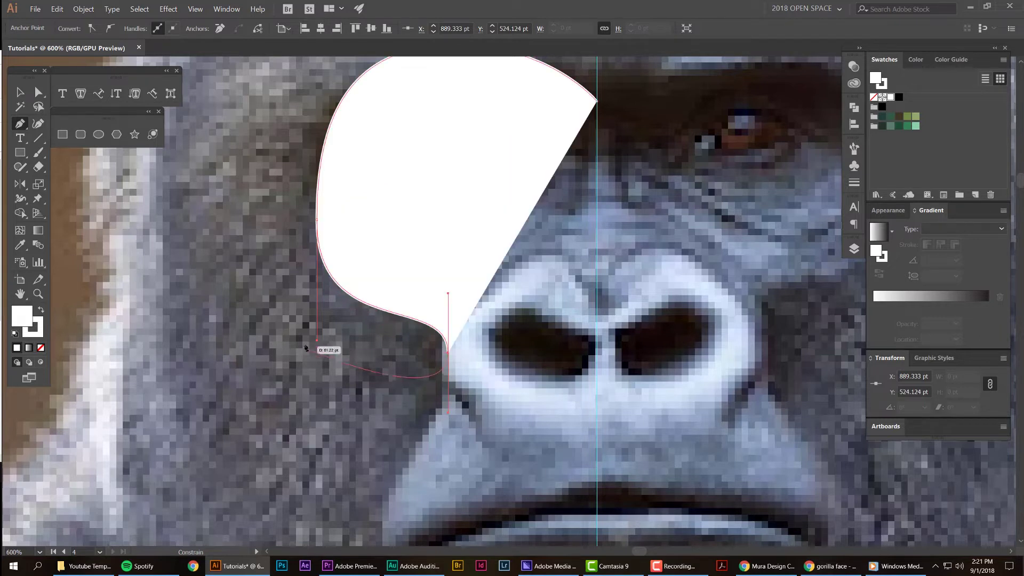
drag(317, 340, 317, 315)
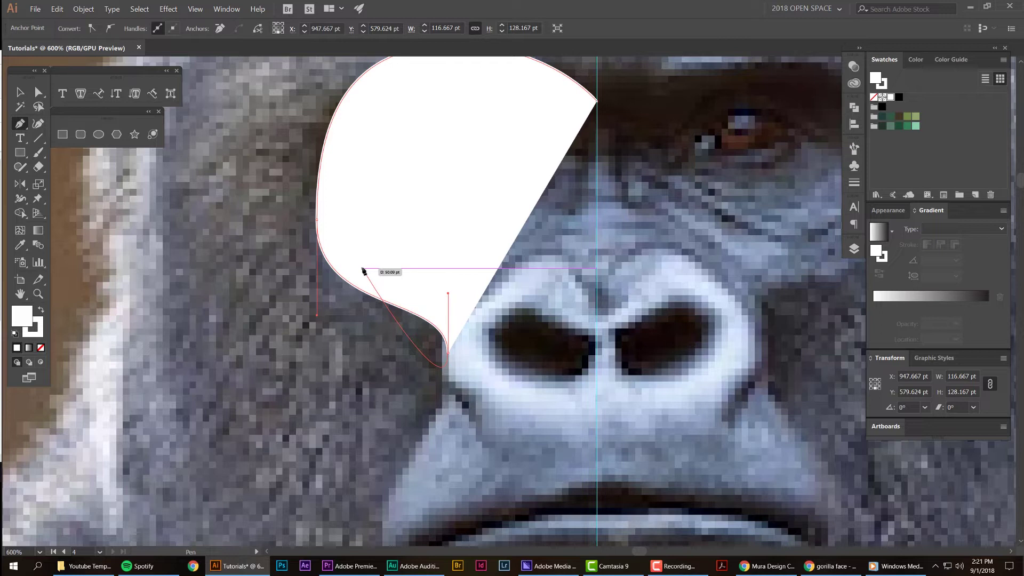
click(40, 348)
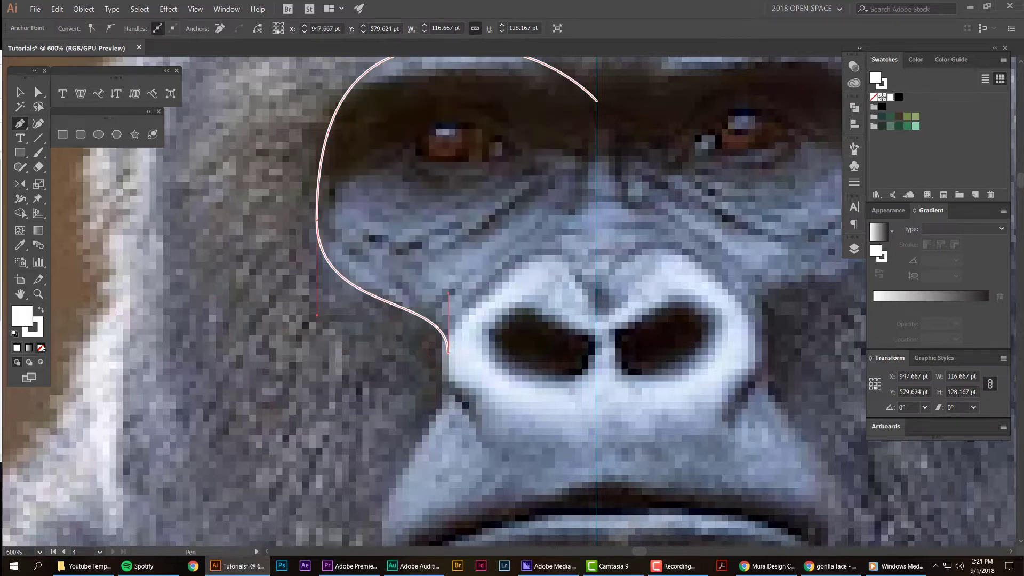
Extend the outline down the side of the muzzle, around the mouth corner and under the lower lip to the centre guide.
scroll(396, 321, down, 2)
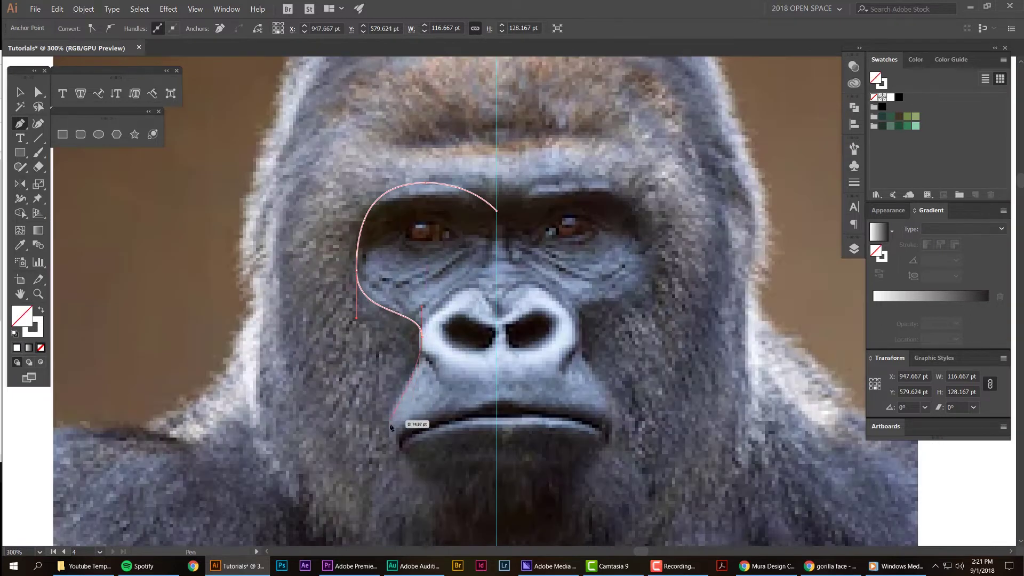
drag(390, 425, 392, 448)
scroll(485, 501, down, 3)
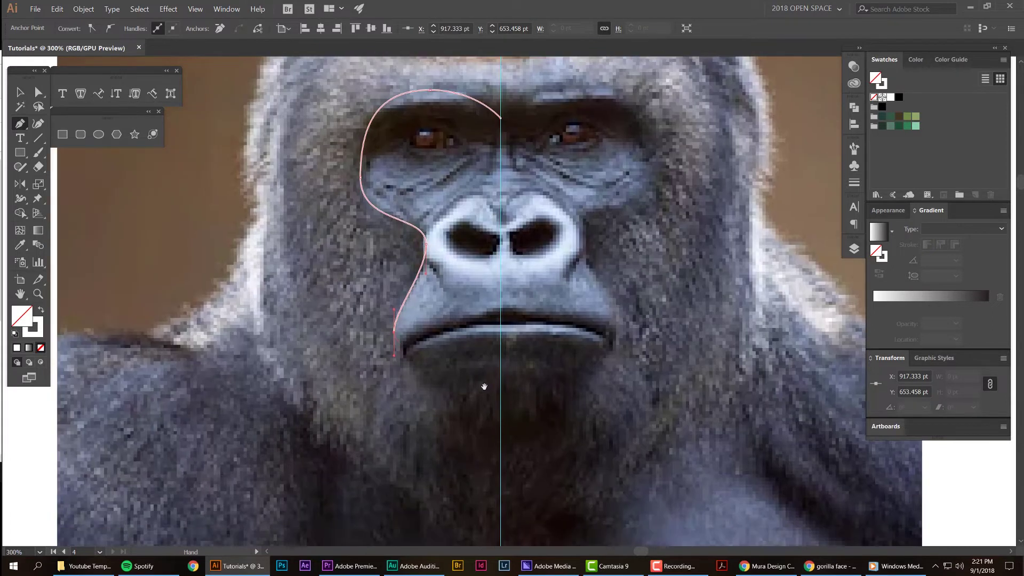
drag(500, 380, 583, 381)
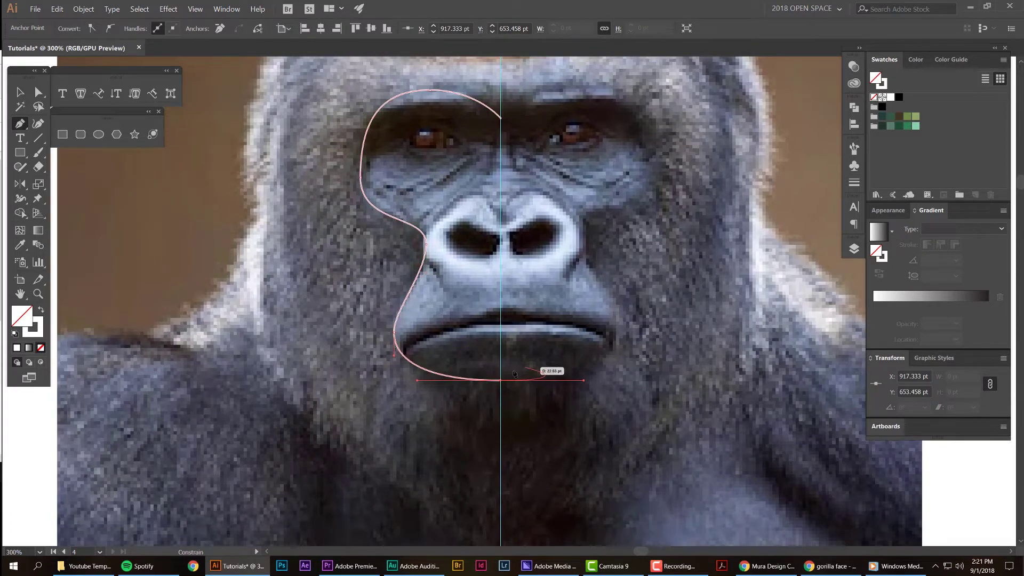
Convert the outline's end anchor below the mouth to a corner by removing its outgoing handle.
key(ctrl+plus)
key(ctrl+plus)
key(ctrl+plus)
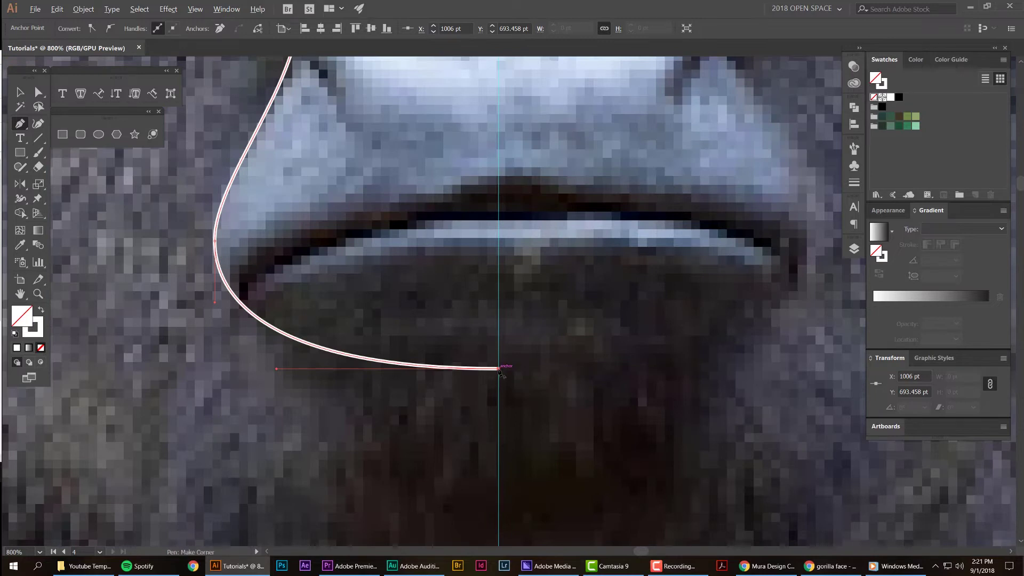
key(ctrl+minus)
key(ctrl+minus)
key(ctrl+minus)
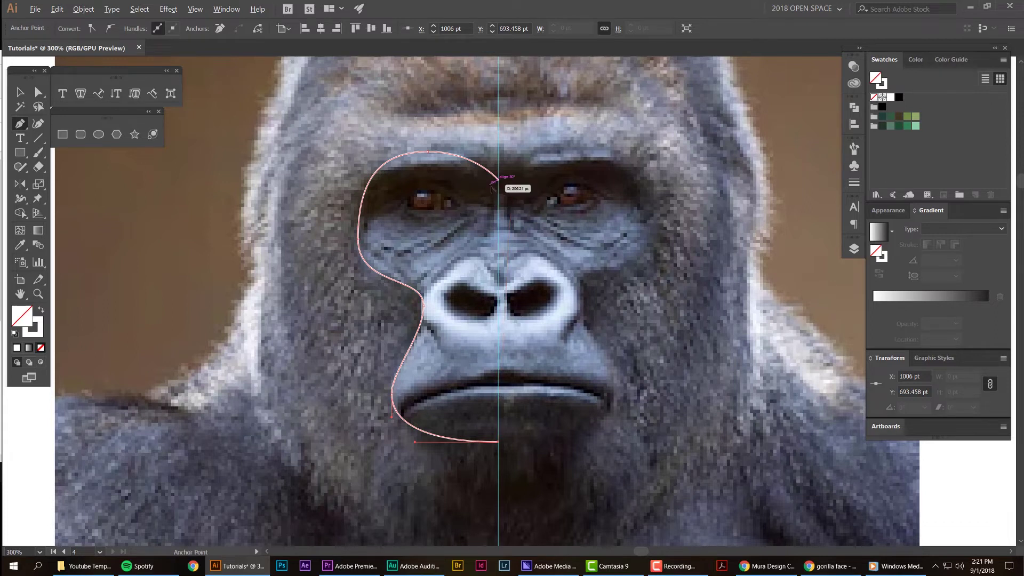
Close the half-face outline with a straight segment along the centre guide up to its starting point between the brows, and deselect it.
key(ctrl+plus)
key(ctrl+plus)
key(ctrl+plus)
key(ctrl+plus)
click(516, 158)
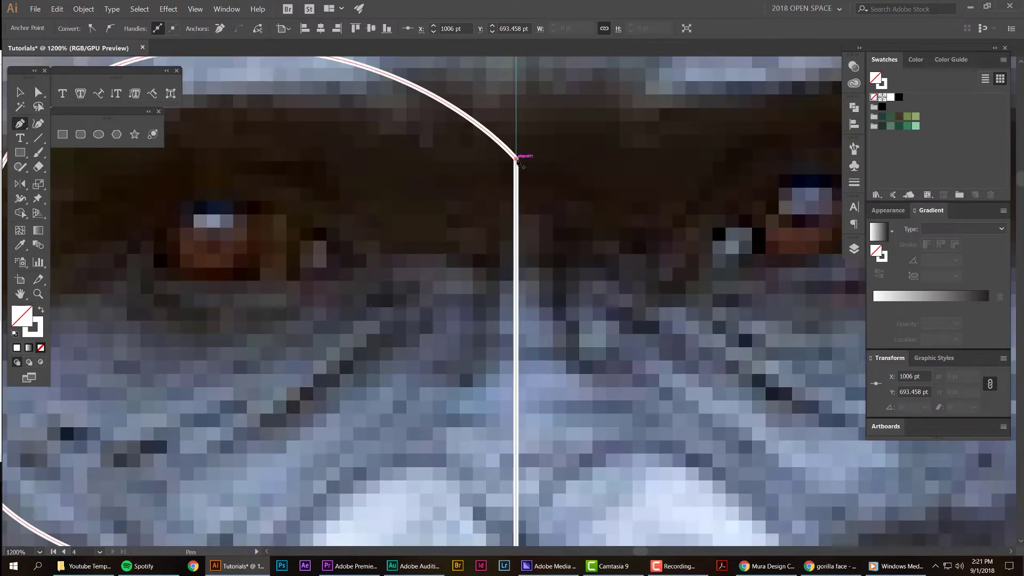
key(ctrl+plus)
key(ctrl+plus)
key(ctrl+plus)
key(ctrl+plus)
key(ctrl+minus)
key(ctrl+minus)
key(ctrl+minus)
key(ctrl+minus)
key(ctrl+minus)
key(ctrl+minus)
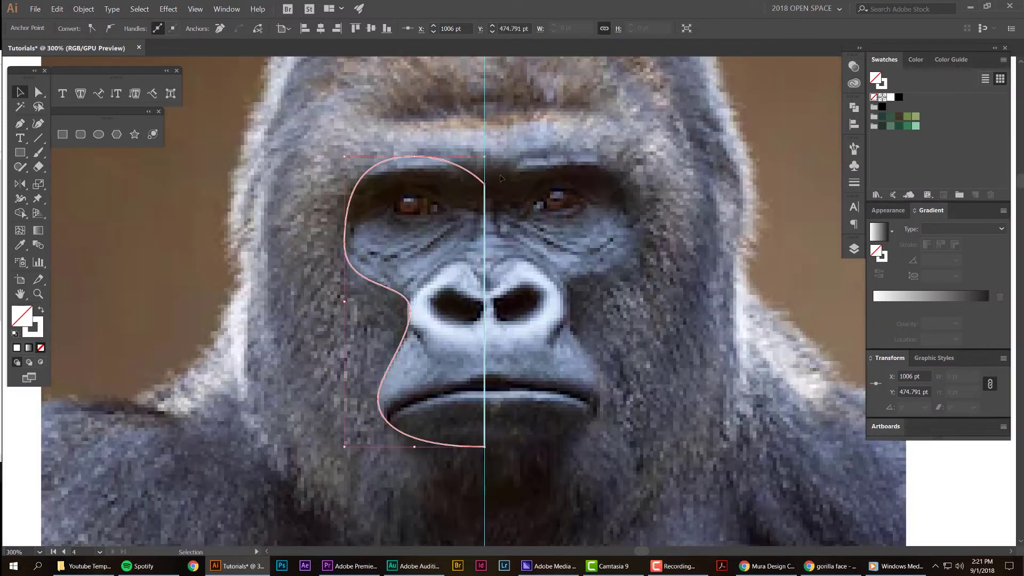
ctrl+click(492, 135)
Check the Smart Guides setting and examine how the outline's upper corner aligns with the centre guide.
click(200, 9)
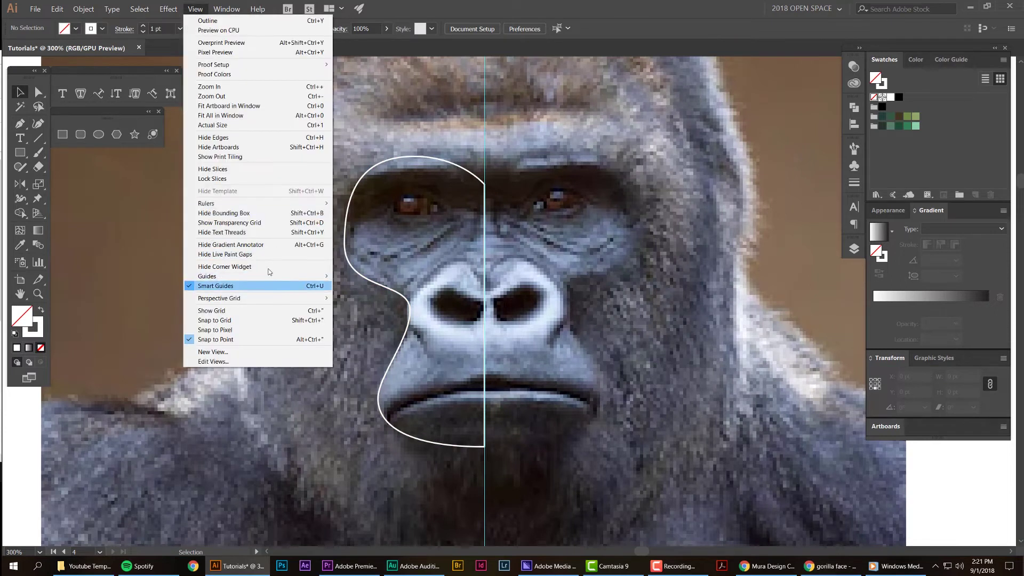
click(240, 286)
scroll(489, 168, up, 4)
key(ctrl+plus)
key(ctrl+plus)
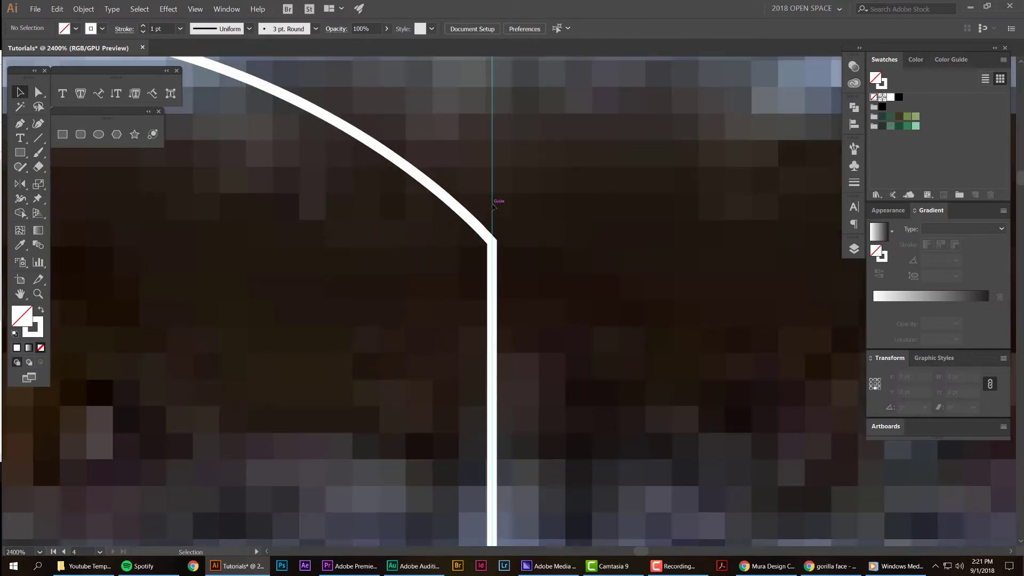
scroll(487, 183, down, 5)
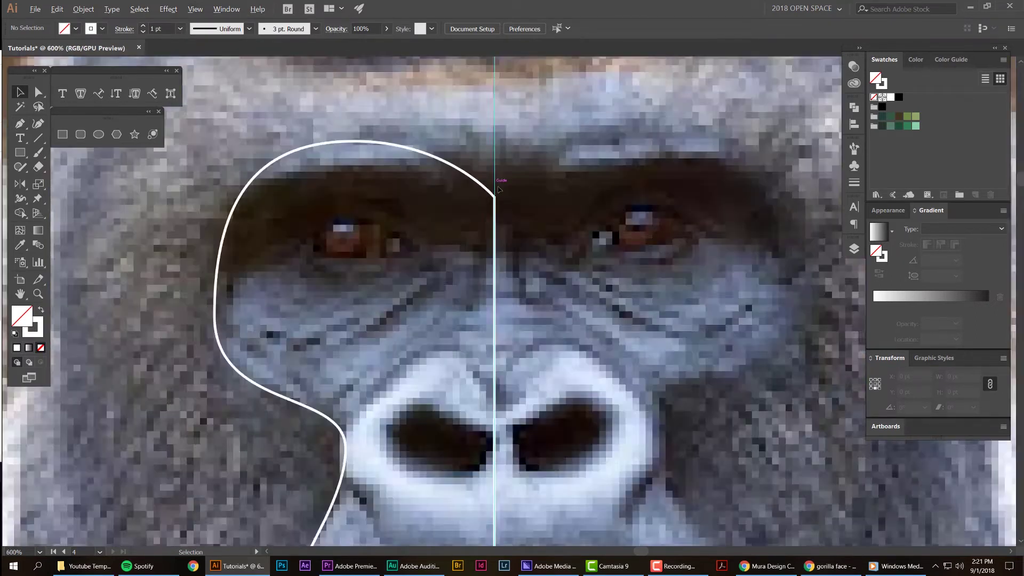
Draw the half-nose outline with the Pen tool from the centre guide around the nostril and back, extending a short horizontal segment past the guide.
scroll(459, 320, up, 3)
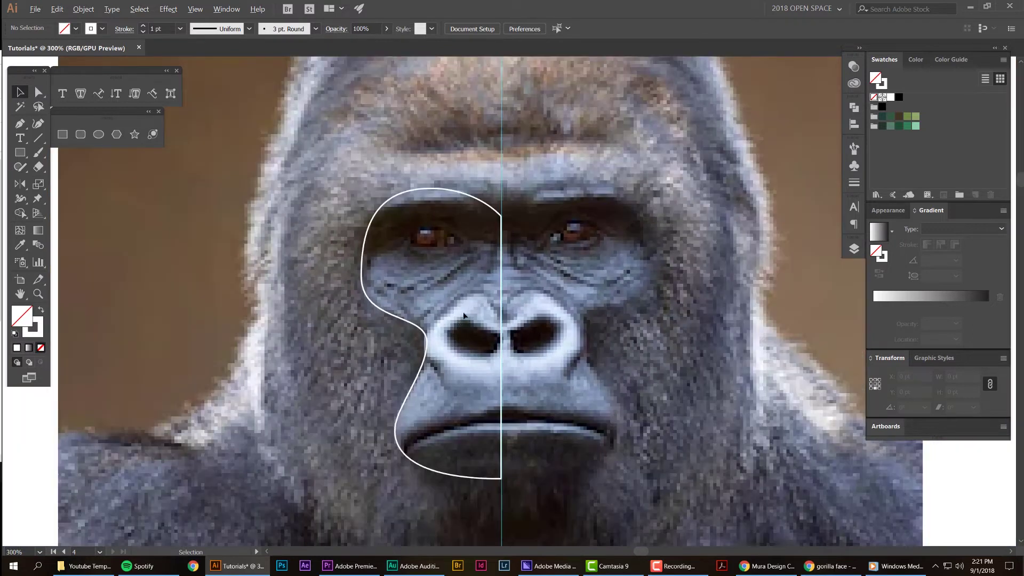
key(p)
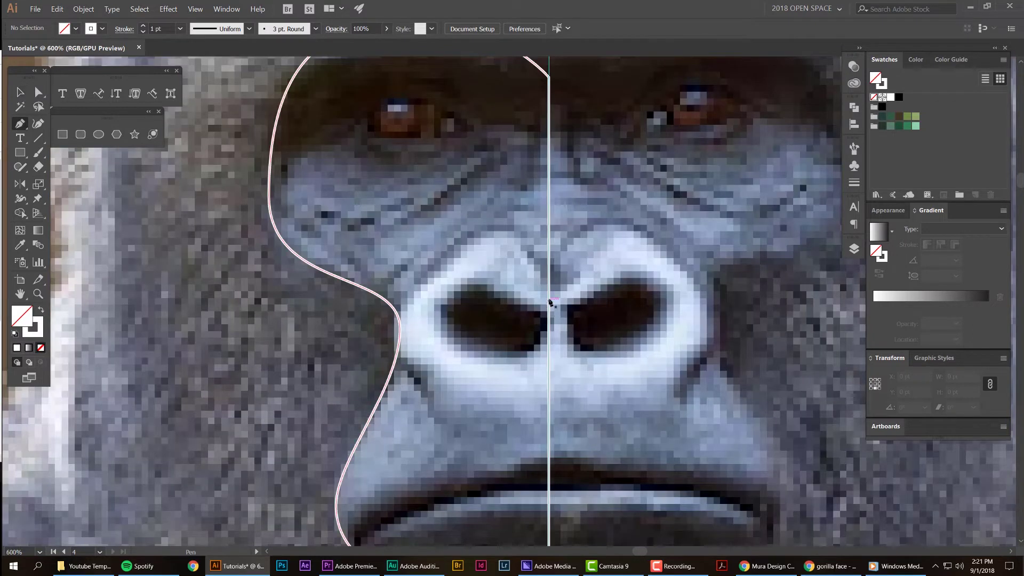
click(550, 293)
drag(492, 233, 445, 234)
click(394, 347)
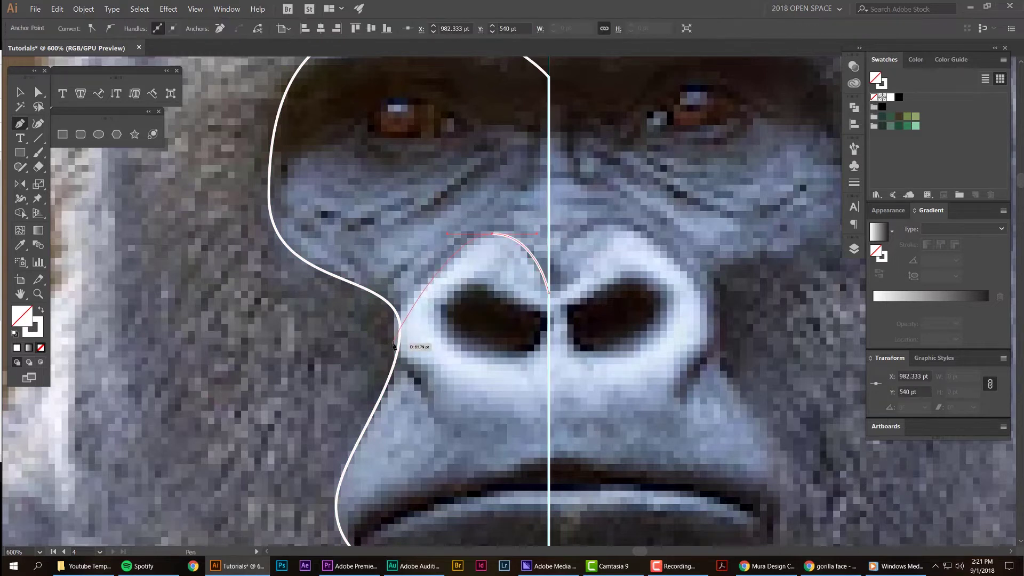
drag(395, 344, 394, 379)
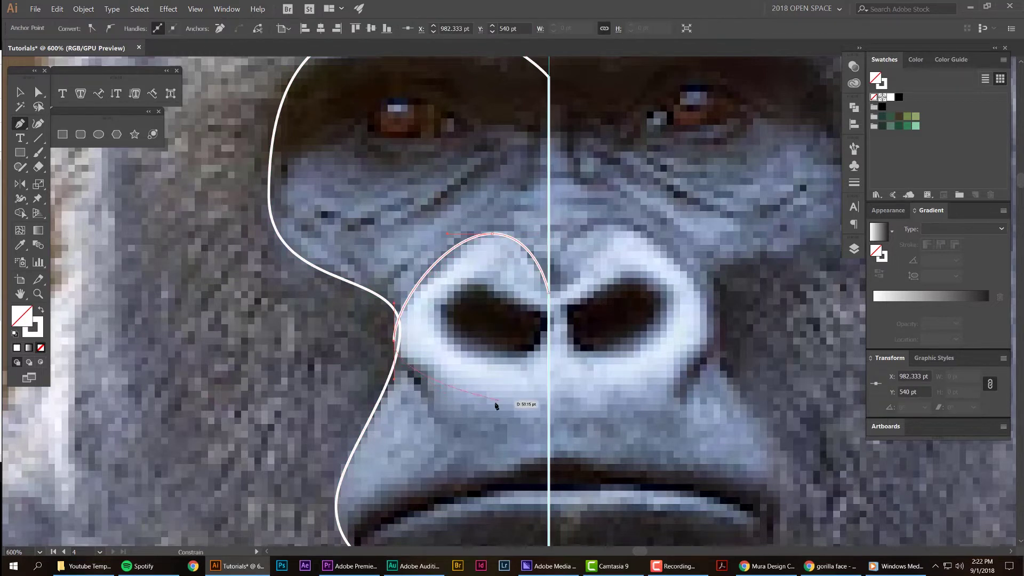
drag(506, 414, 544, 412)
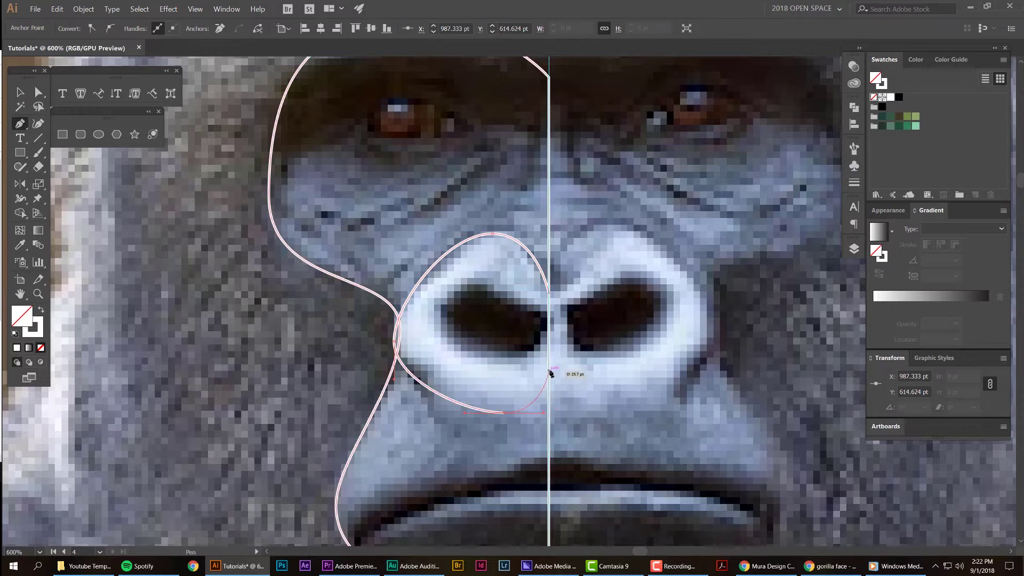
click(549, 371)
click(589, 370)
Draw a closed curved outline around the nostril inside the half-nose outline with the Pen tool, starting at its inner corner.
scroll(536, 335, up, 1)
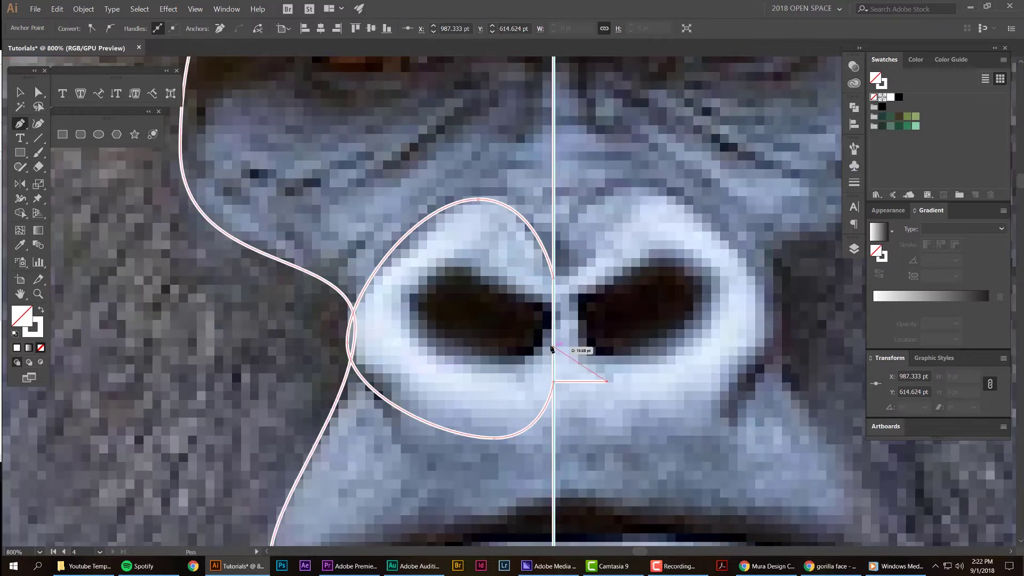
ctrl+click(540, 308)
click(540, 308)
drag(468, 257, 435, 257)
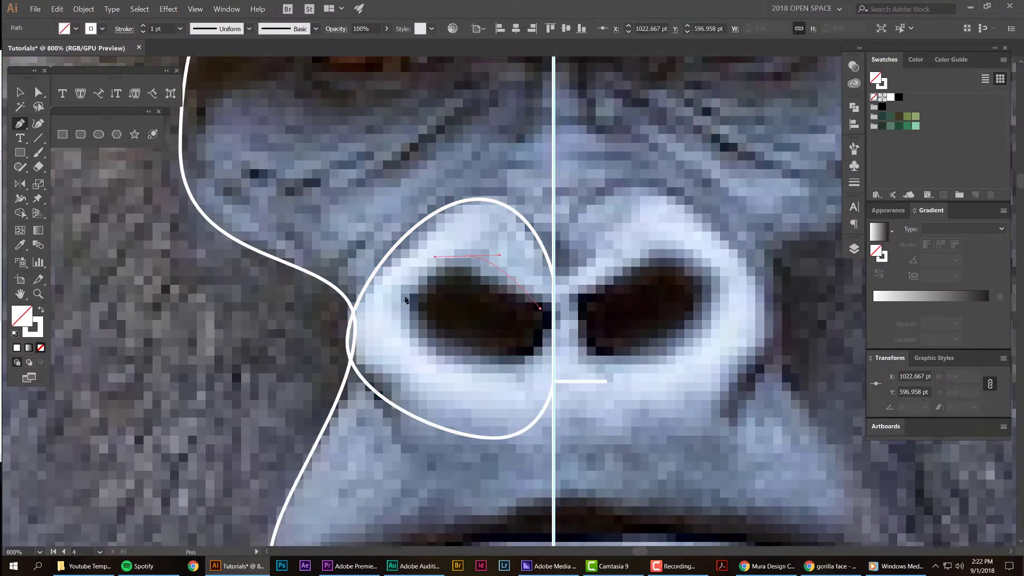
drag(402, 319, 402, 356)
drag(506, 372, 531, 373)
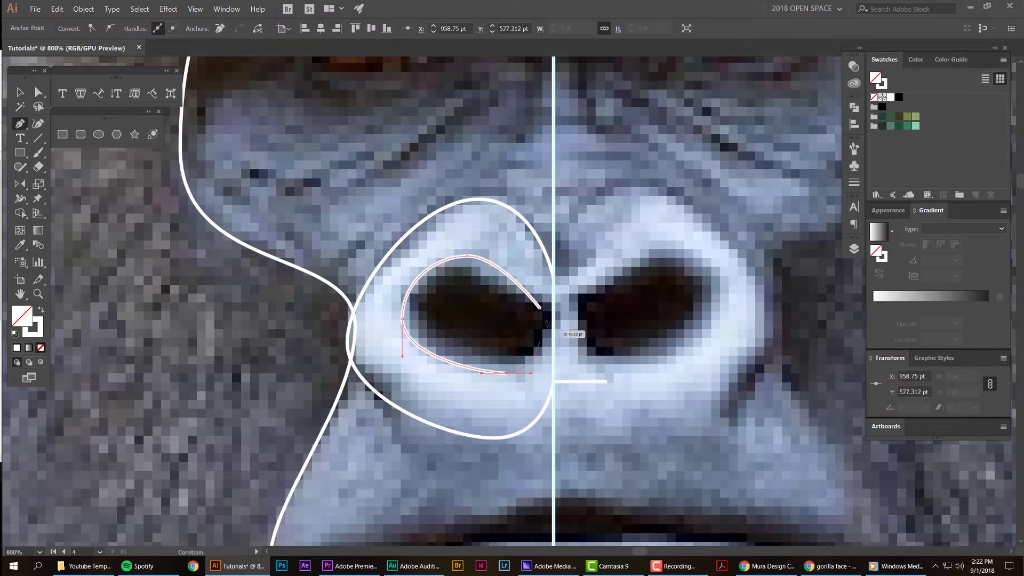
drag(540, 308, 529, 281)
Round the nostril outline's inner corner to a radius of about 16.4 pt and deselect it.
key(v)
click(545, 368)
drag(592, 407, 544, 331)
key(a)
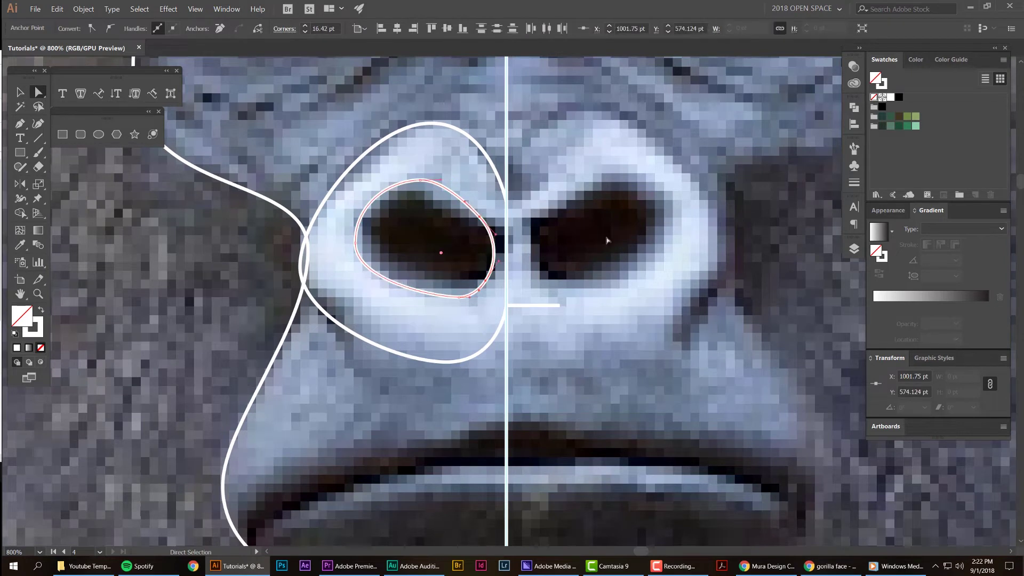
alt+scroll(609, 237, down, 1)
drag(613, 238, 577, 270)
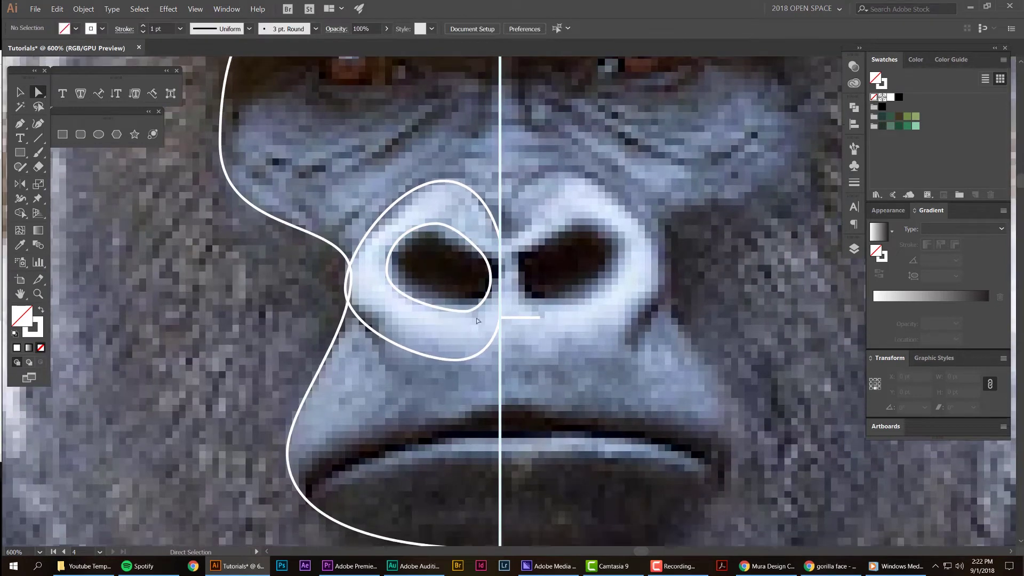
Draw the closed upper-lip crease with the Pen tool, running from the centre guide past the face outline and back just beyond the guide.
key(p)
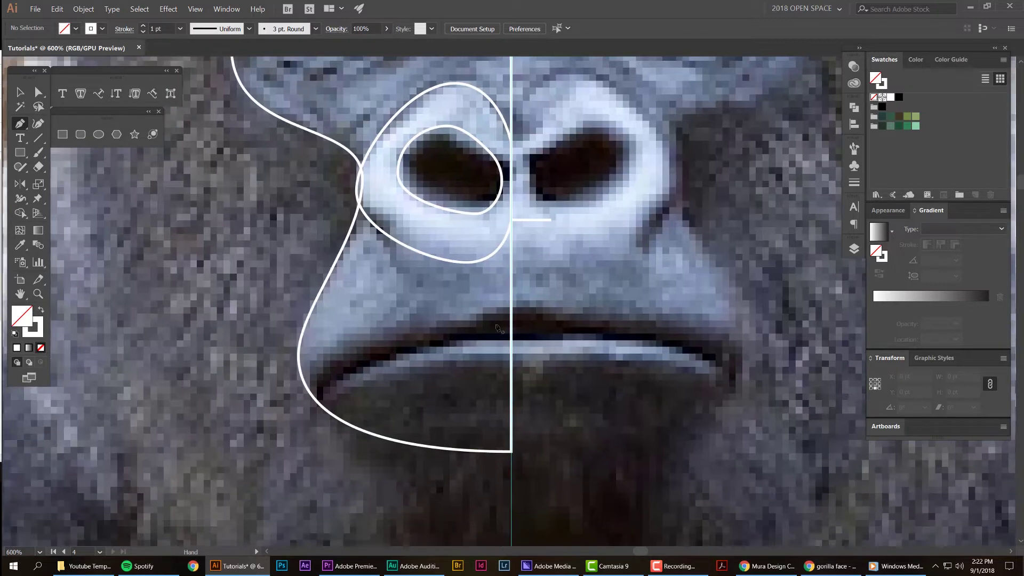
scroll(514, 299, down, 3)
click(511, 312)
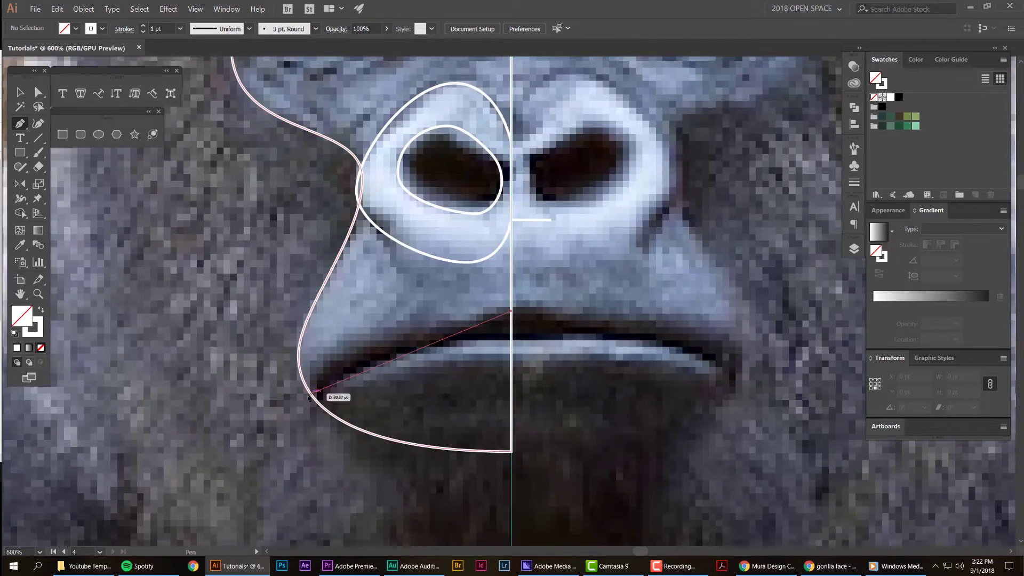
drag(302, 397, 255, 480)
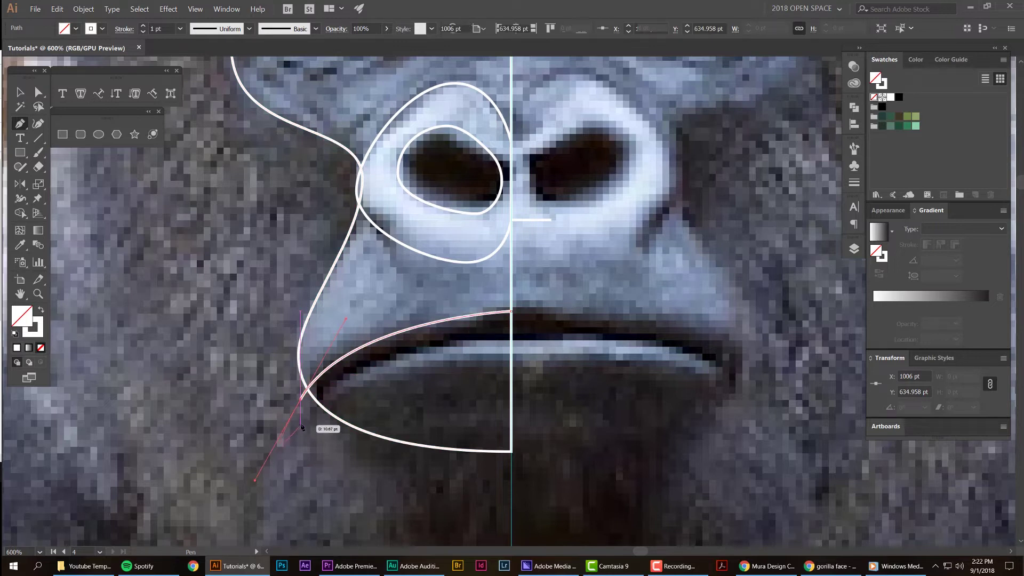
click(300, 423)
drag(511, 347, 667, 332)
key(ctrl+z)
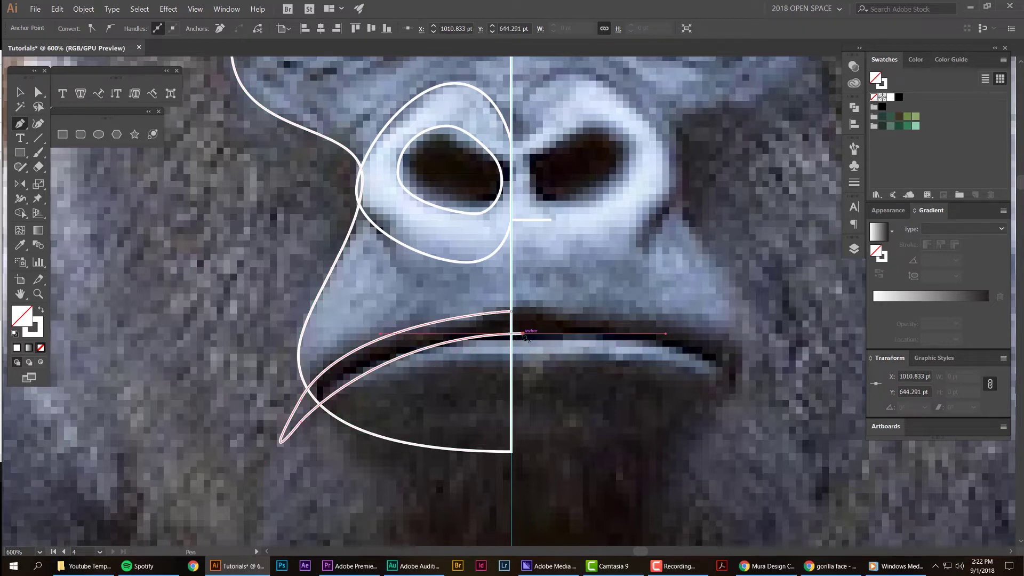
Select the face outline and mouth shape, and remove the mouth piece beyond the centre guide with Shape Builder.
key(v)
scroll(541, 330, up, 4)
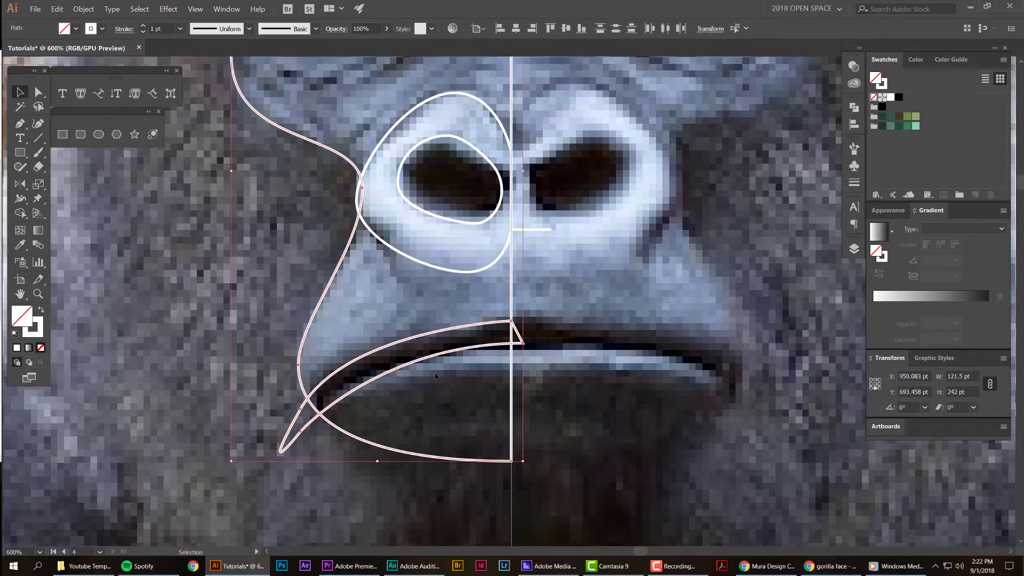
key(shift+m)
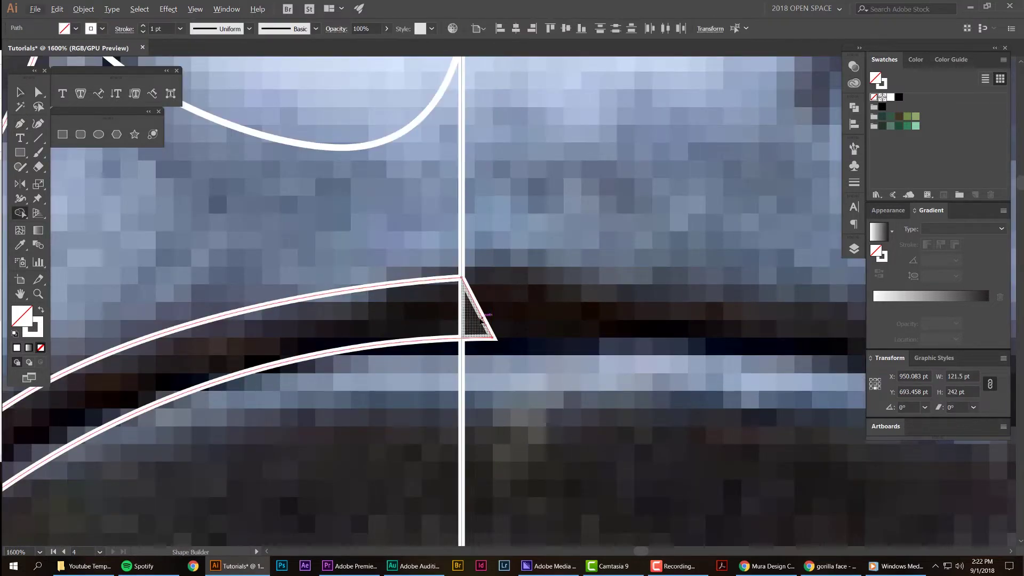
scroll(540, 322, down, 8)
scroll(369, 281, up, 8)
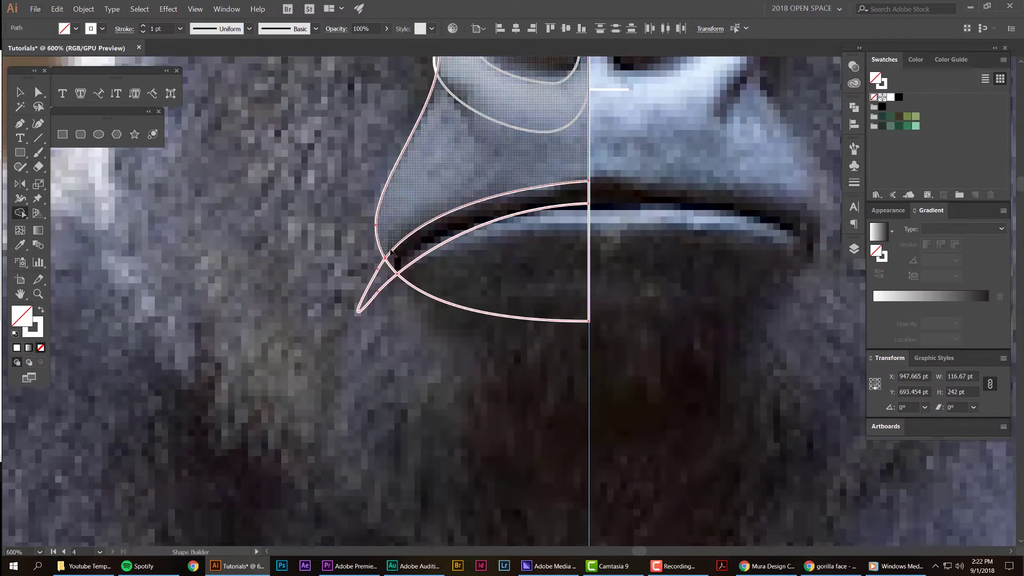
scroll(370, 280, down, 4)
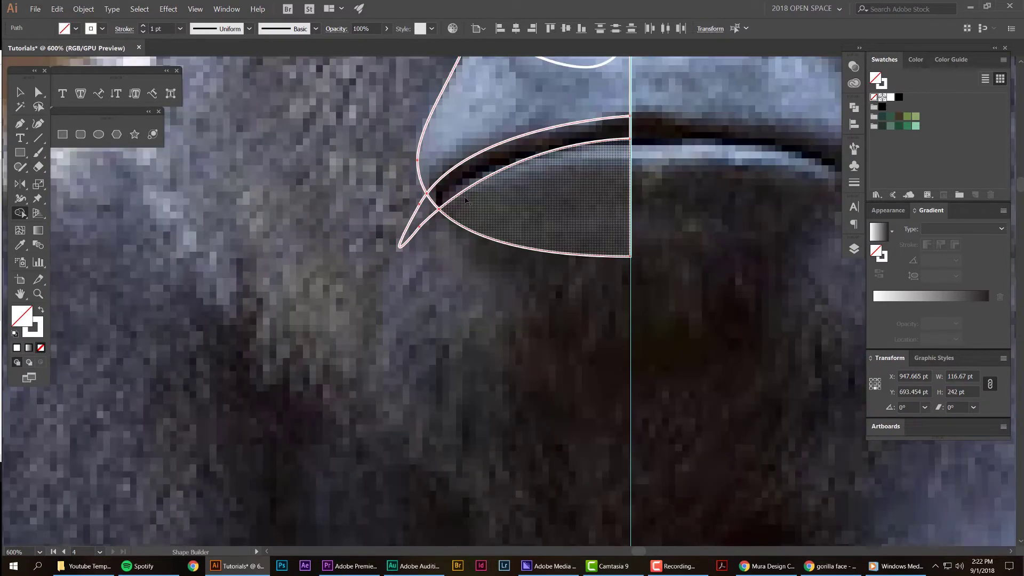
drag(448, 270, 416, 374)
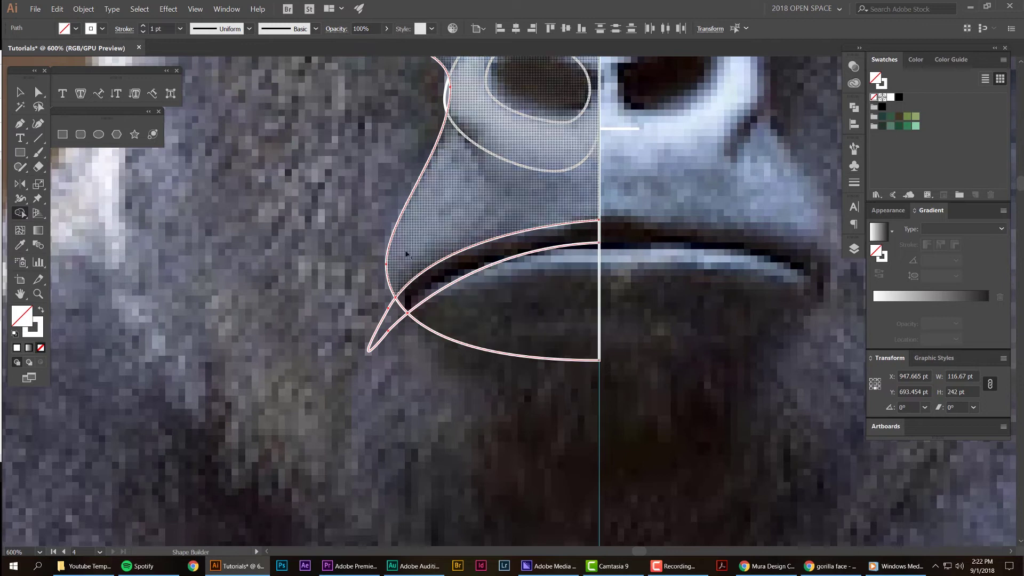
Remove the mouth shape's pointed tip outside the face outline with Shape Builder, and deselect the artwork.
key(v)
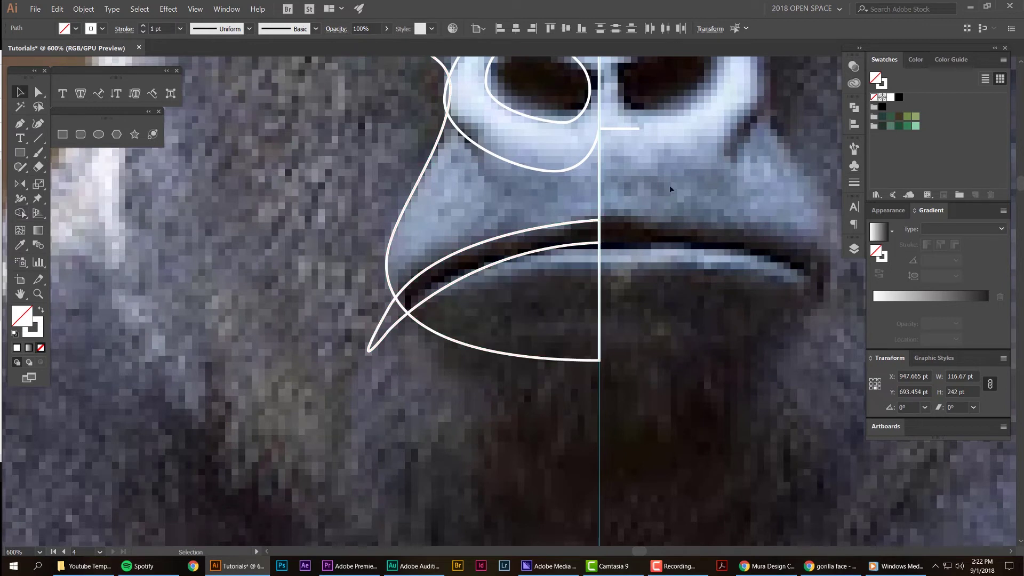
key(shift+m)
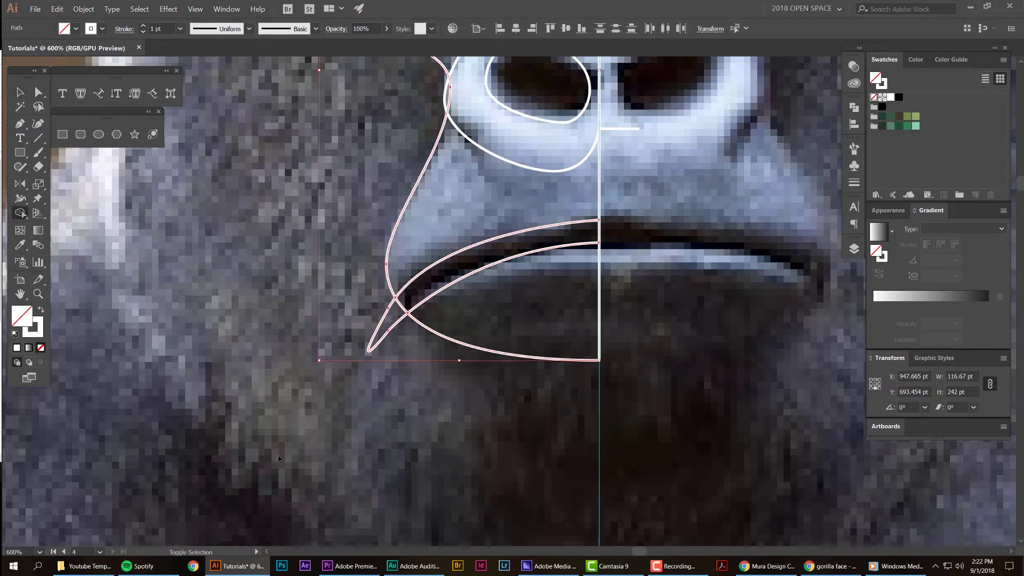
click(21, 214)
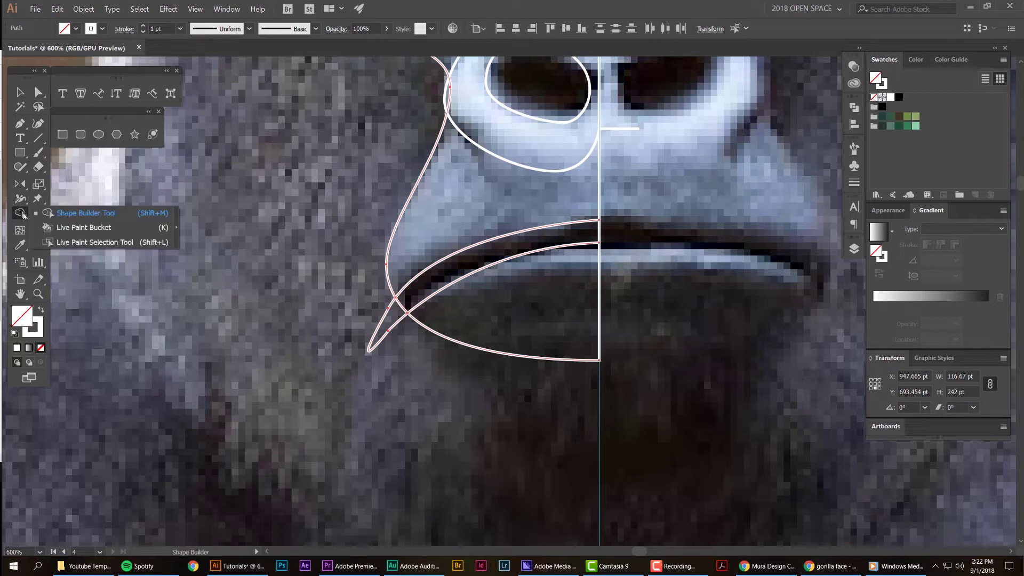
scroll(376, 339, up, 1)
alt+click(378, 338)
scroll(665, 388, down, 2)
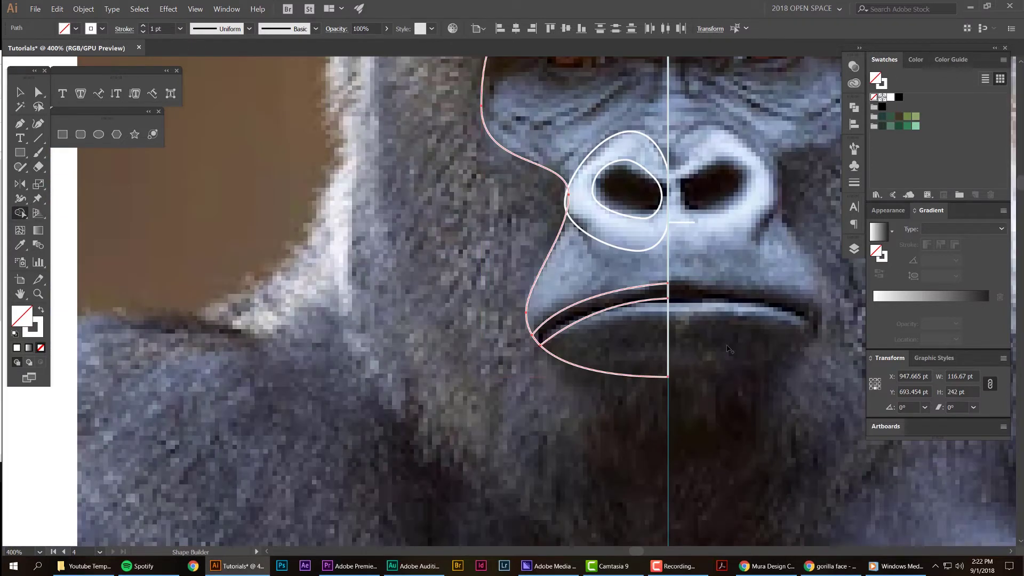
key(v)
click(725, 341)
Delete the half-nose outline's stray end anchor beyond the centre guide and close the outline with a straight edge along the guide.
drag(711, 302, 578, 383)
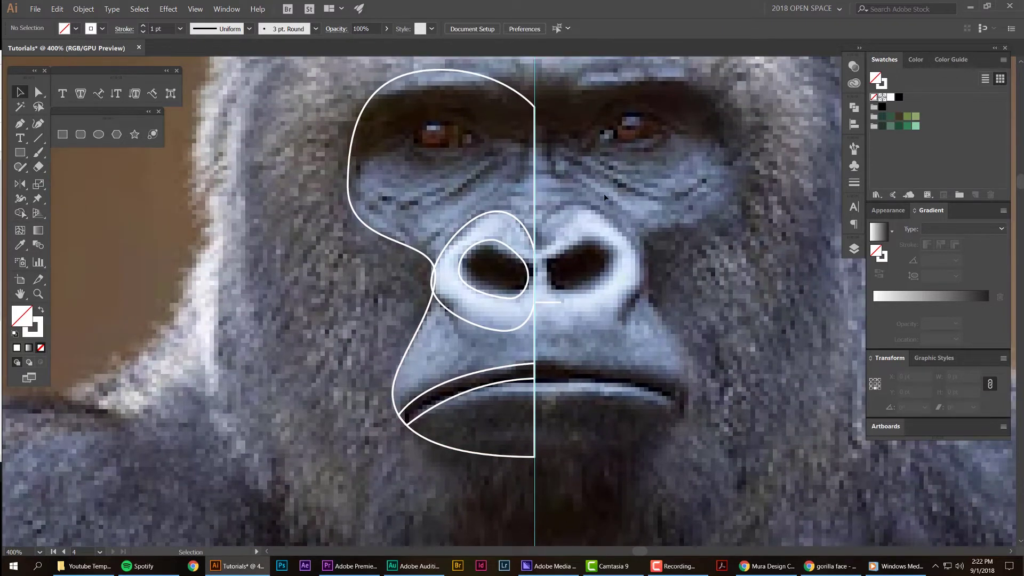
scroll(553, 282, up, 1)
click(550, 314)
key(a)
drag(590, 305, 556, 321)
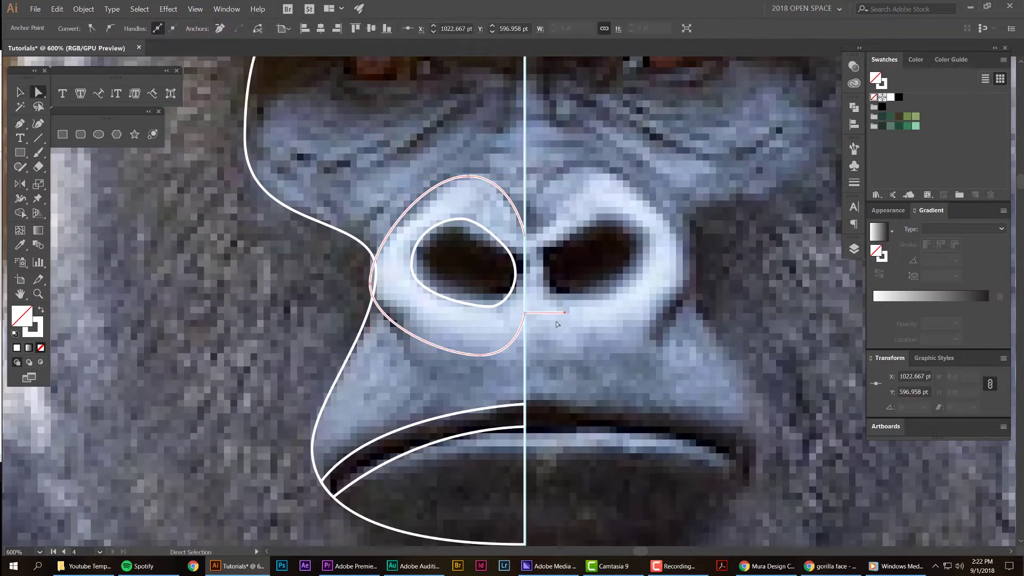
click(557, 324)
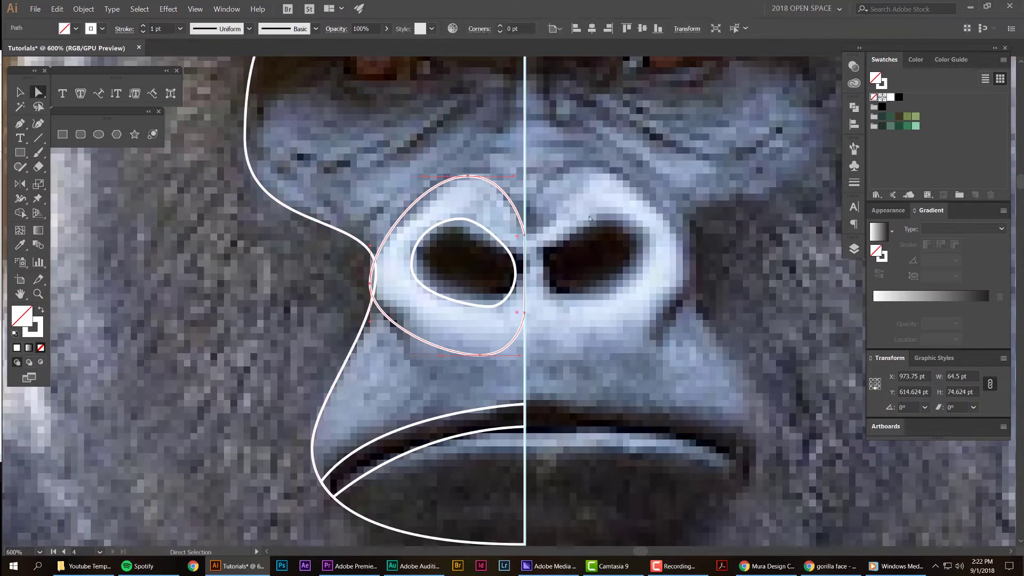
Shift the half-nose outline away from the centre guide to check its closed straight edge, and undo the move.
click(518, 224)
scroll(520, 235, up, 2)
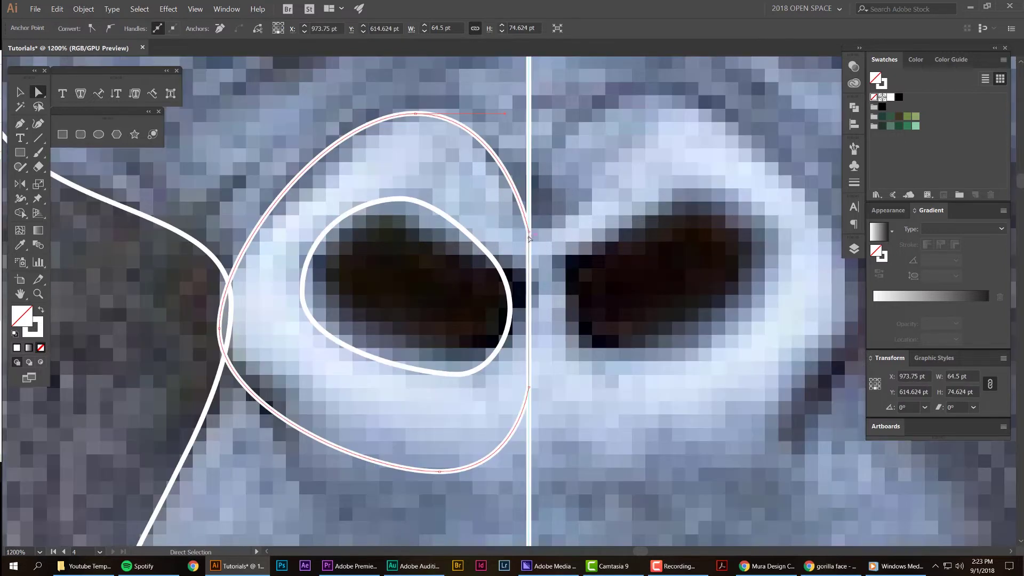
key(v)
drag(526, 408, 489, 410)
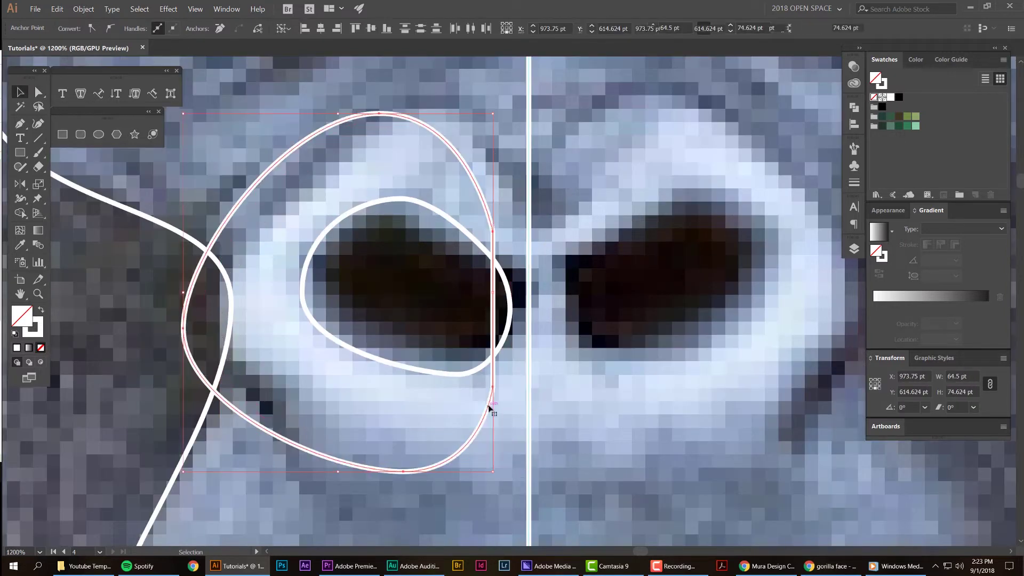
key(ctrl+z)
click(622, 350)
Draw a wide horizontal ellipse around the eye inside the half-face outline.
scroll(694, 288, down, 1)
scroll(449, 171, down, 3)
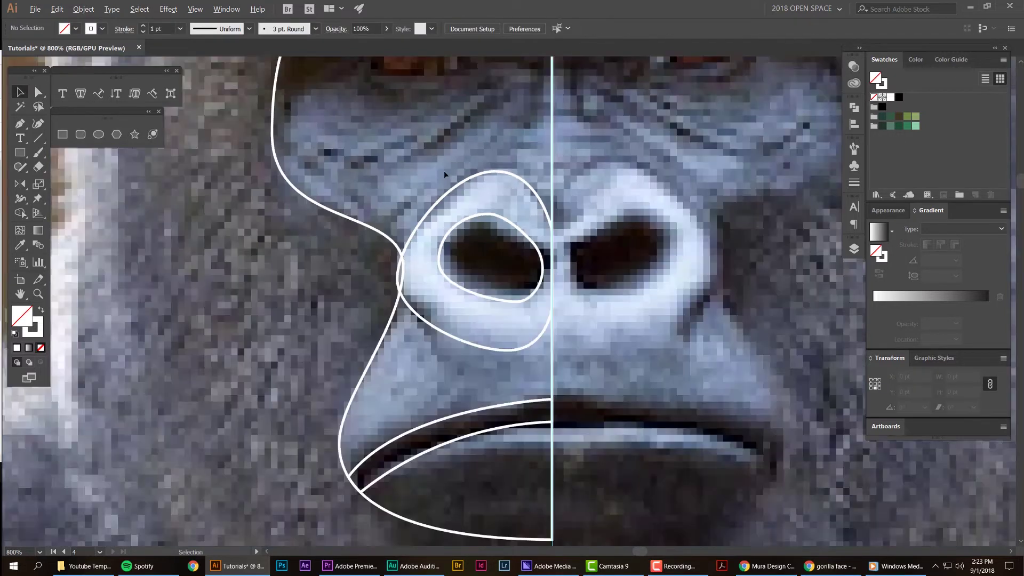
key(space)
scroll(451, 167, up, 3)
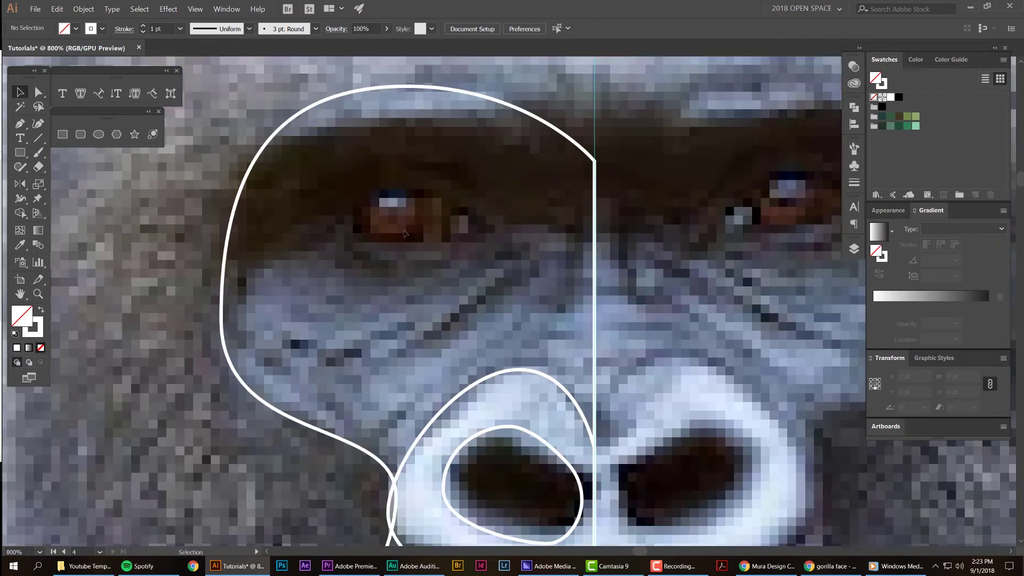
key(l)
click(407, 221)
click(100, 81)
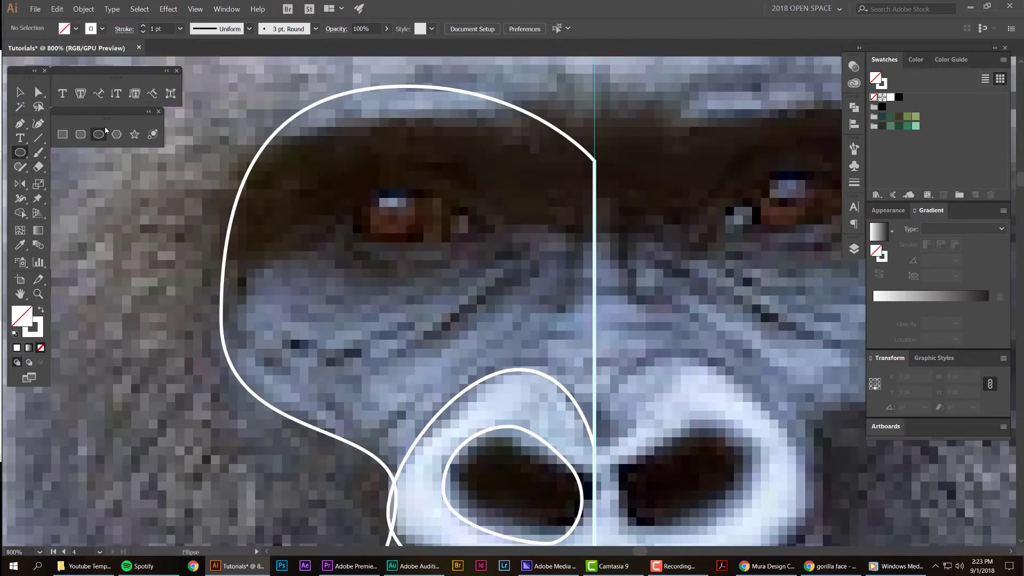
drag(408, 220, 498, 276)
key(v)
Draw an iris circle about 21.5 pt in diameter over the eye's highlight, overlapping the eye ellipse's upper edge, and nudge it upward.
scroll(405, 187, up, 1)
key(l)
drag(379, 195, 440, 226)
key(Up)
key(v)
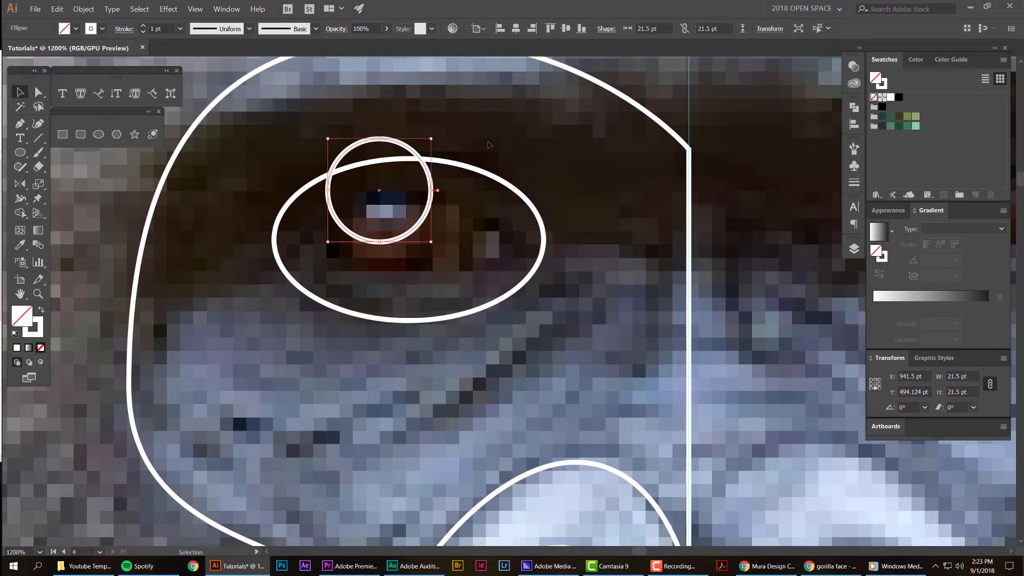
click(441, 226)
click(431, 201)
key(a)
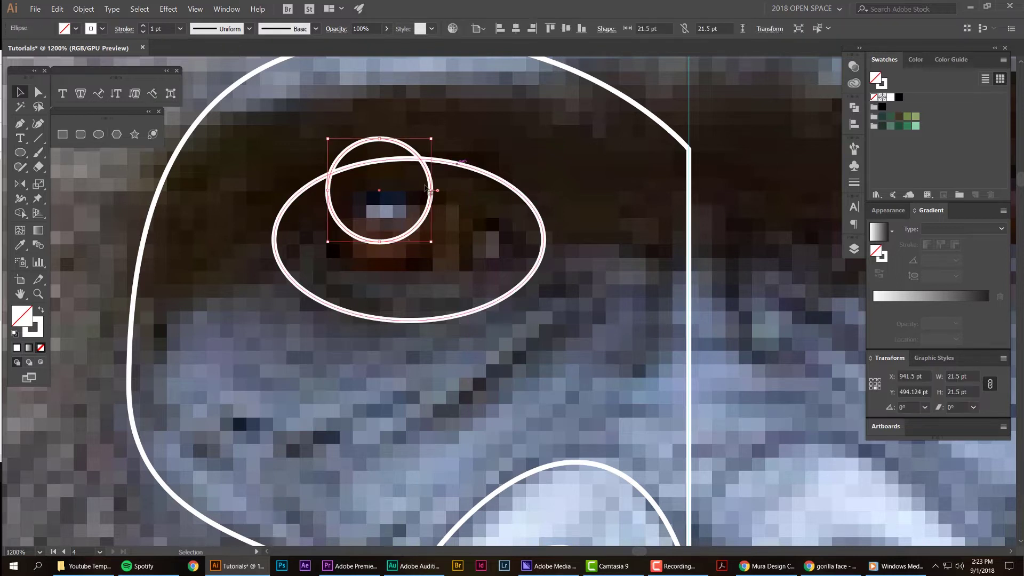
key(a)
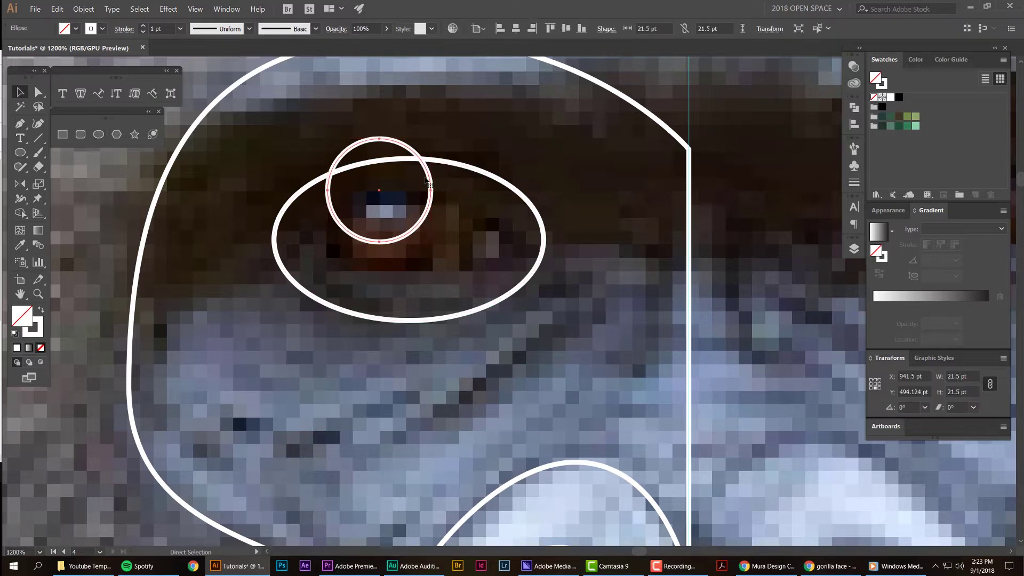
key(v)
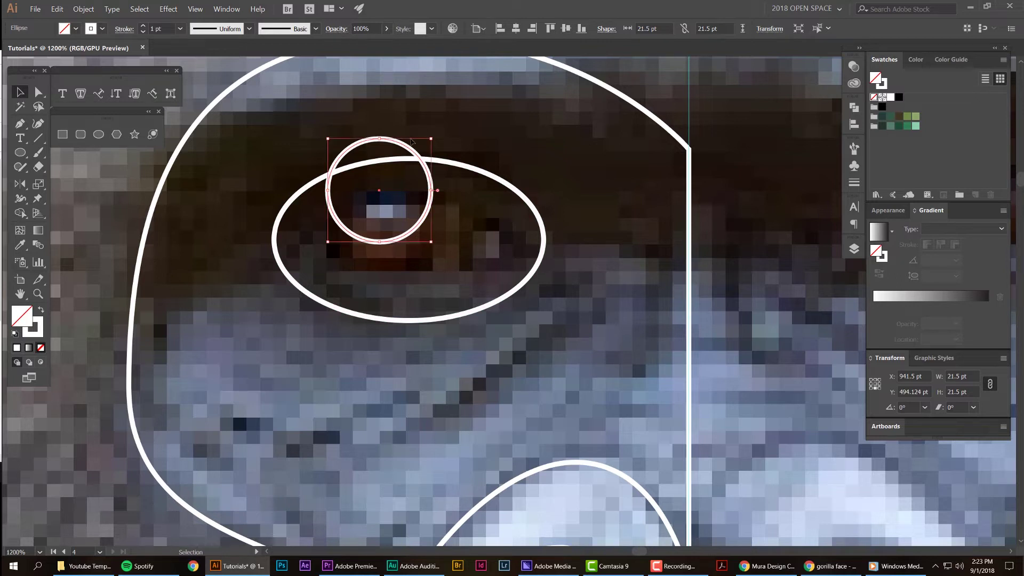
Make an enlarged copy of the small iris circle inside the eye, keeping its upper-left corner as the shared reference point.
click(412, 142)
drag(408, 144, 523, 128)
key(ctrl+z)
drag(430, 239, 509, 268)
Remove the parts of both circles that extend above the eye ellipse using Shape Builder.
drag(543, 129, 276, 270)
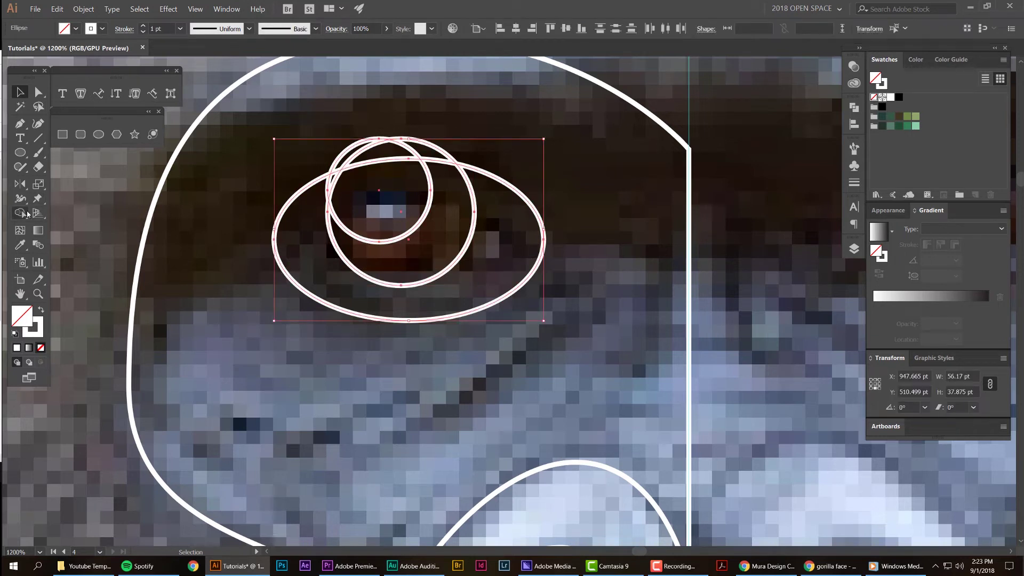
click(23, 214)
scroll(386, 140, up, 2)
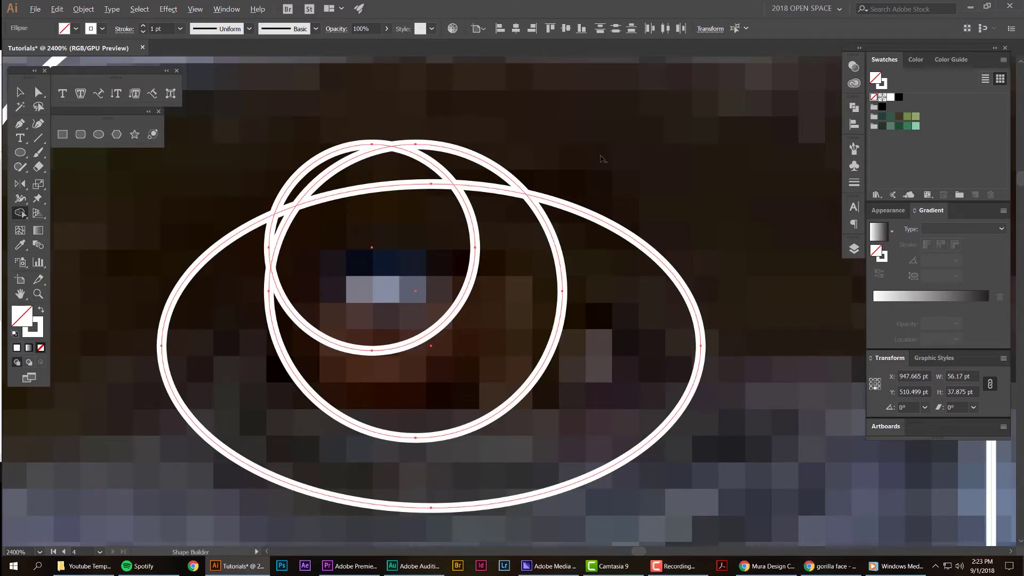
drag(506, 164, 312, 176)
scroll(493, 137, down, 2)
key(v)
click(531, 138)
Start the half-head outline on the centre guide below the chin and curve it up around the cheek to the head's side.
scroll(531, 138, down, 4)
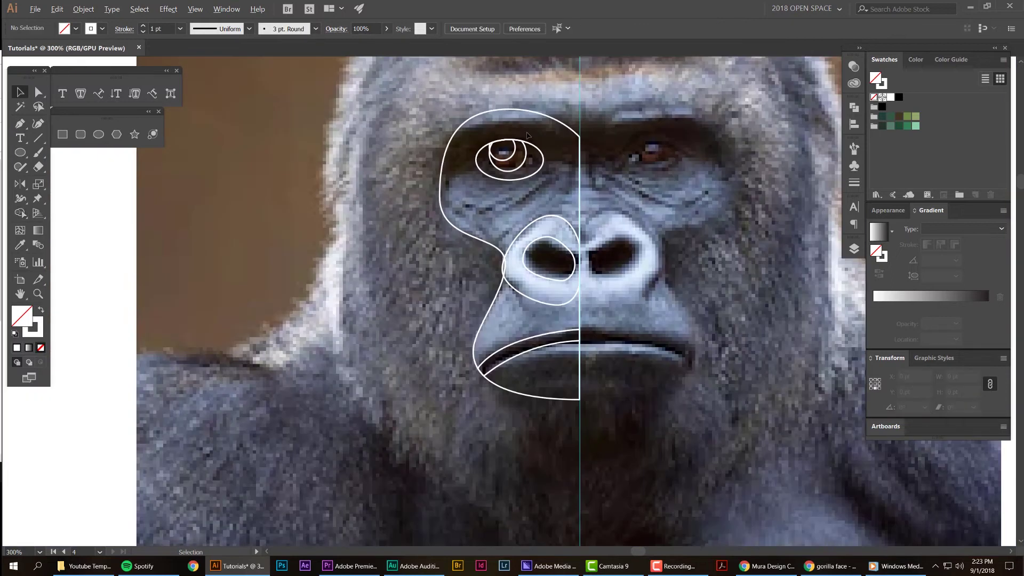
drag(609, 127, 560, 140)
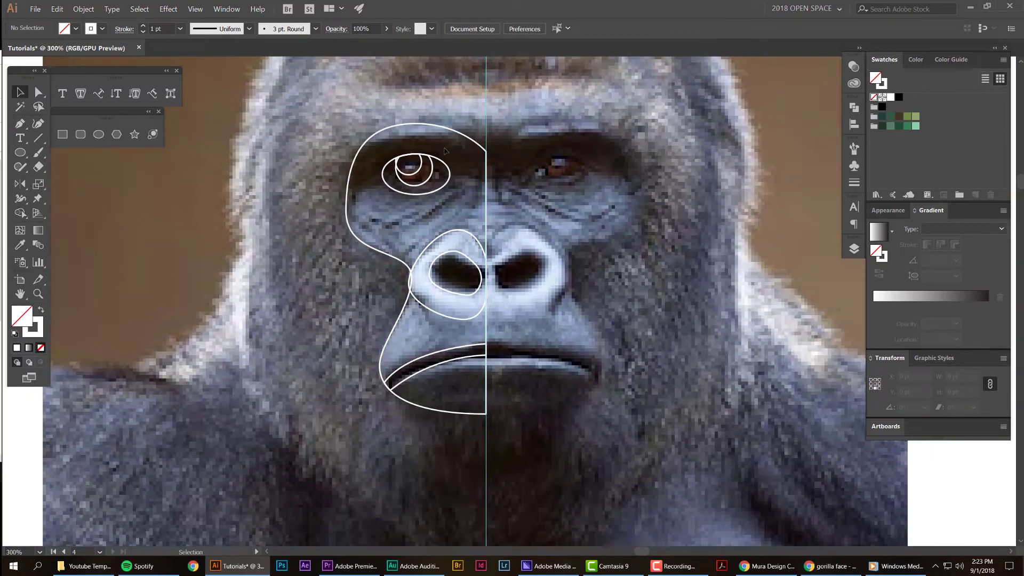
scroll(496, 159, down, 2)
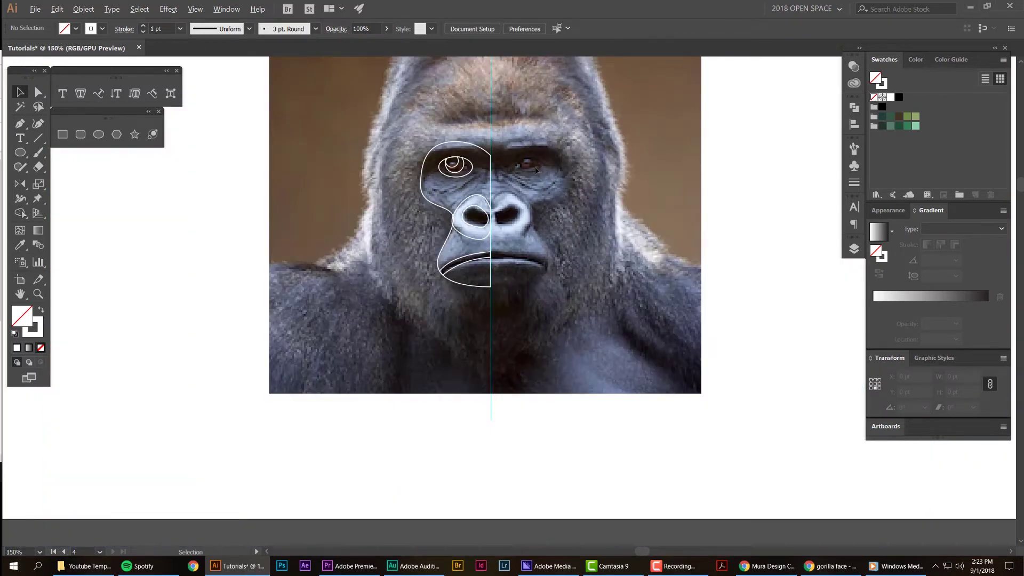
drag(545, 84, 521, 152)
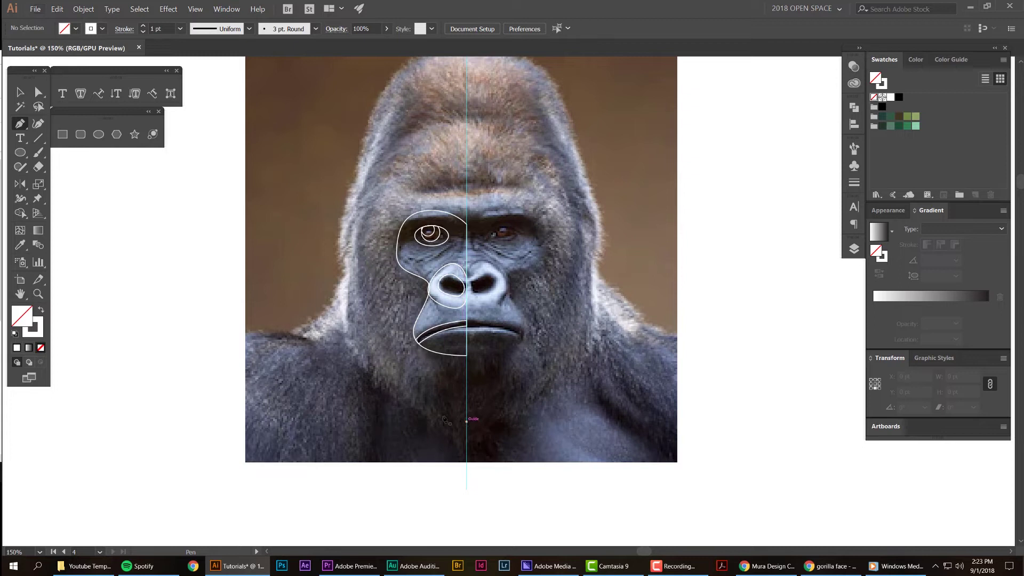
click(466, 420)
drag(358, 226, 357, 226)
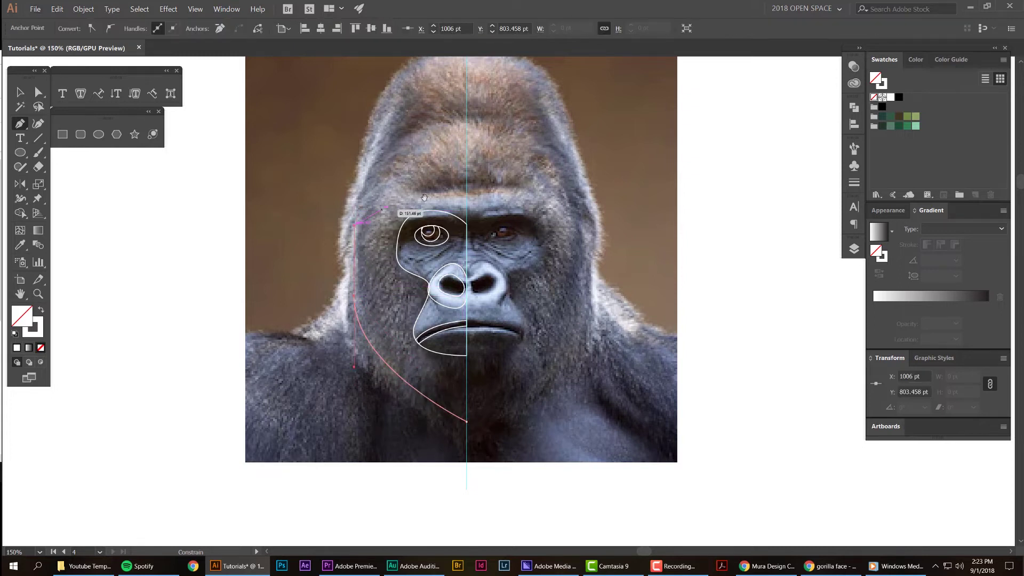
drag(386, 149, 352, 207)
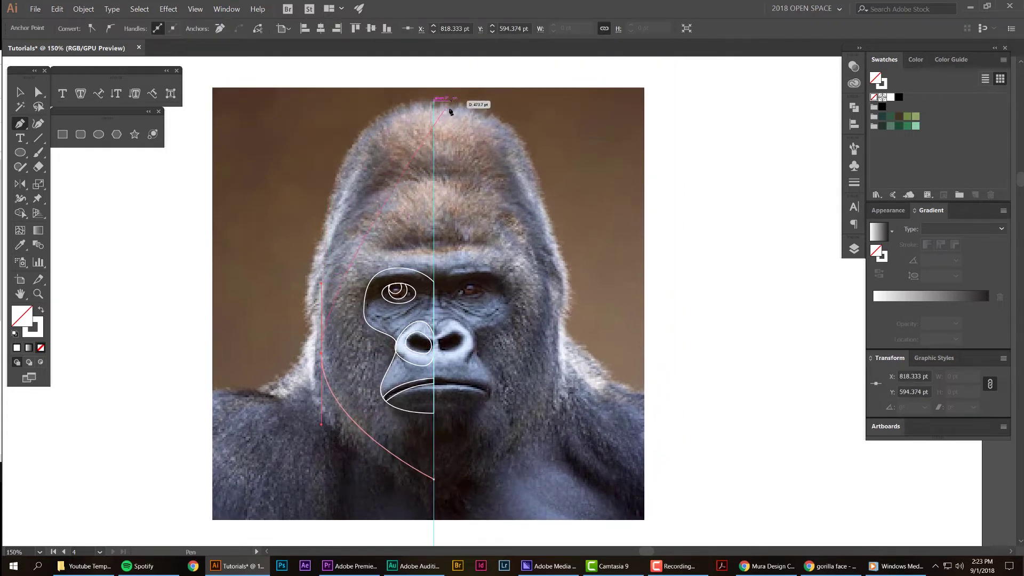
Finish the head curve at the centre guide on the forehead and close the outline with a straight edge along the guide.
scroll(334, 232, up, 1)
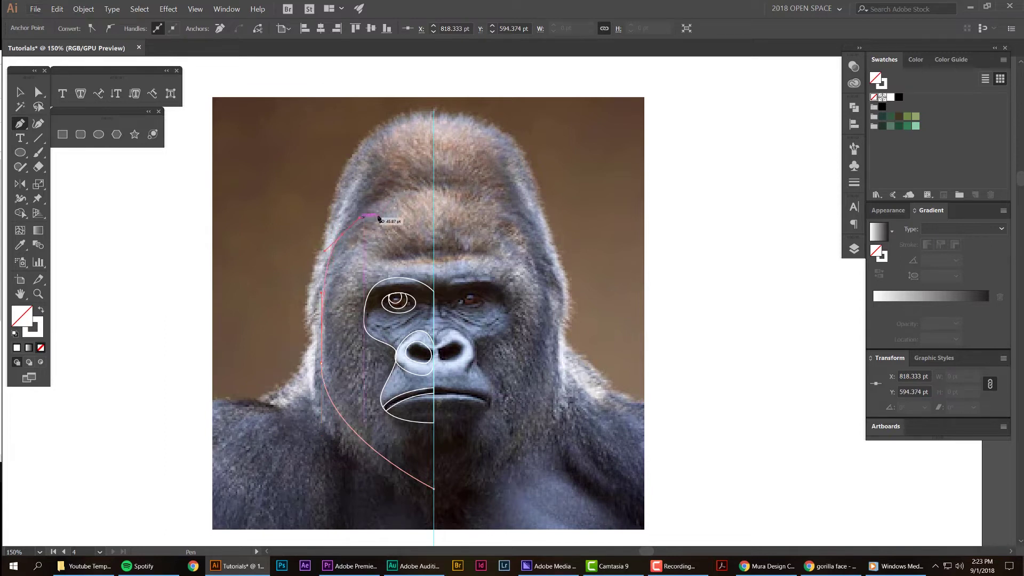
mouse_move(431, 198)
mouse_down()
mouse_move(570, 194)
mouse_move(535, 192)
mouse_up()
key(ctrl+z)
drag(455, 261, 451, 173)
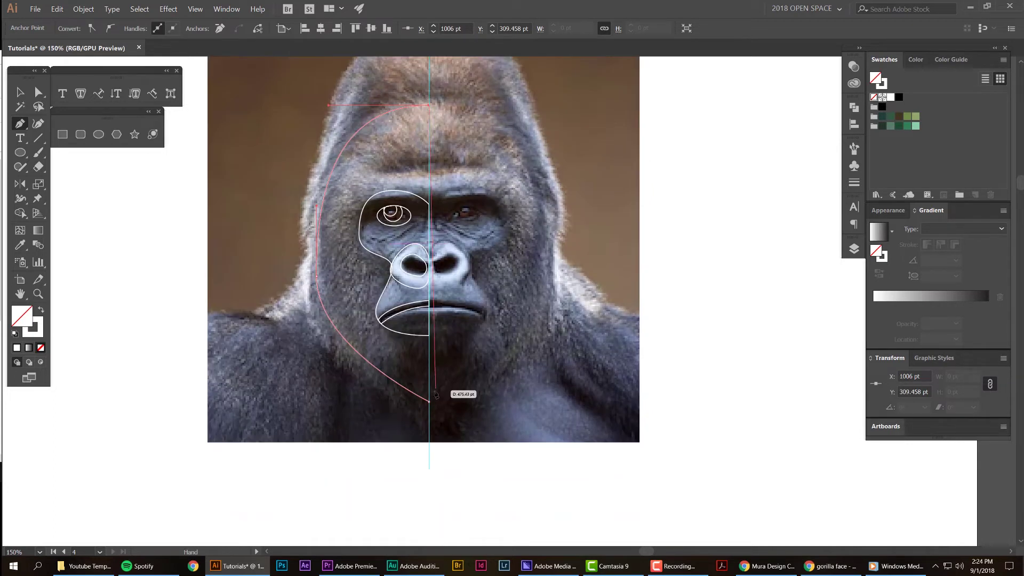
drag(429, 402, 444, 355)
key(a)
key(ctrl+z)
click(536, 205)
Draw the wavy upper edge of a brow shape from the centre guide out to a point above the eye.
scroll(538, 197, down, 2)
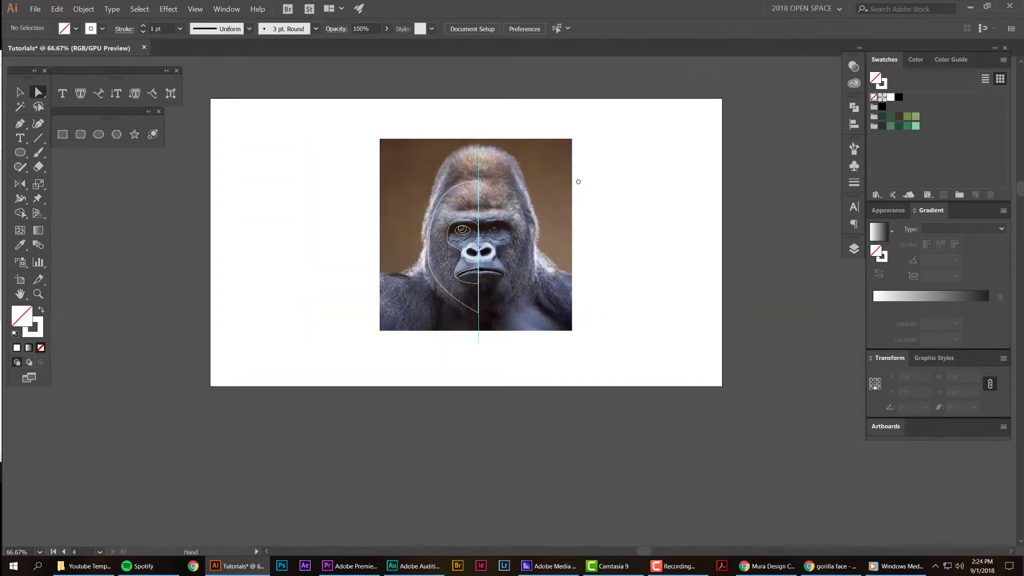
scroll(501, 223, up, 3)
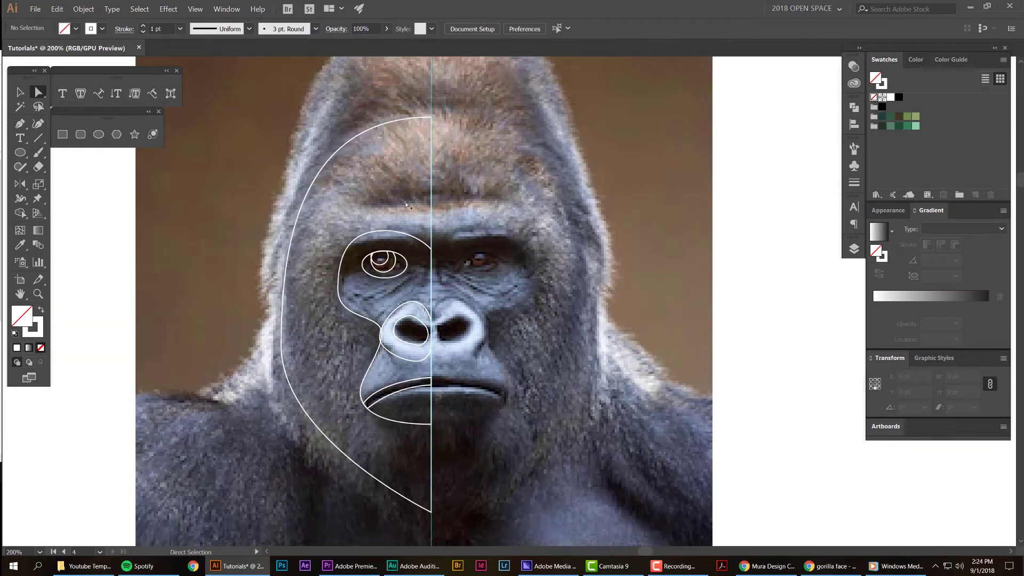
scroll(408, 205, up, 4)
key(p)
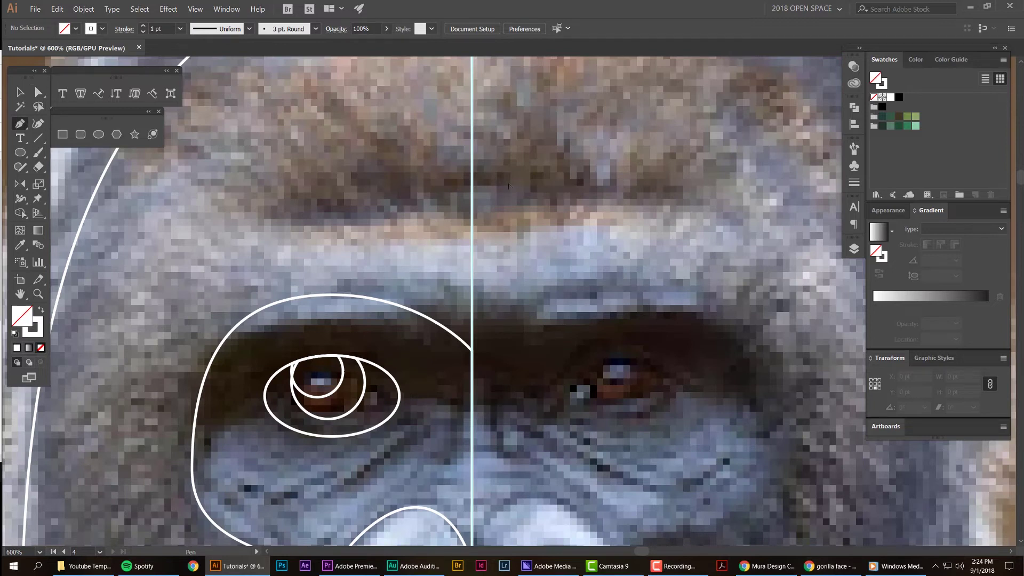
scroll(509, 186, down, 1)
click(499, 179)
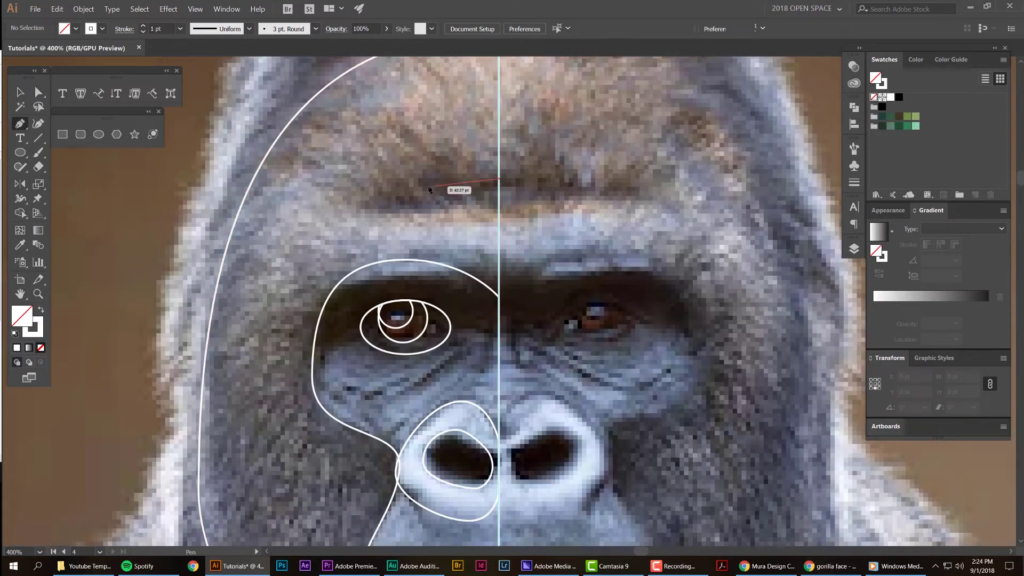
drag(361, 208, 385, 178)
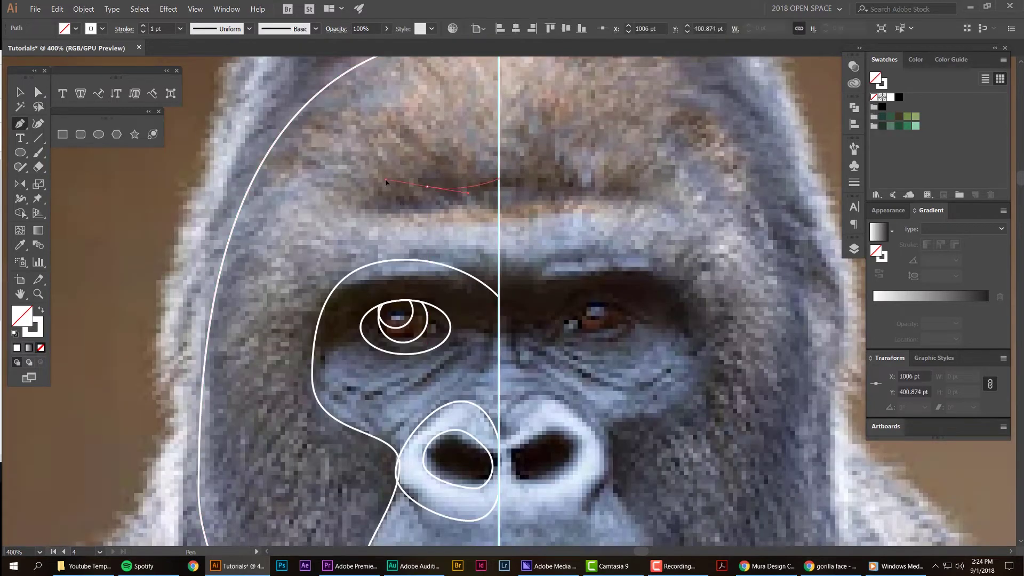
Close the brow shape with a flat horizontal base and a straight vertical edge along the centre guide.
drag(499, 211, 538, 183)
key(ctrl+z)
shift+click(500, 212)
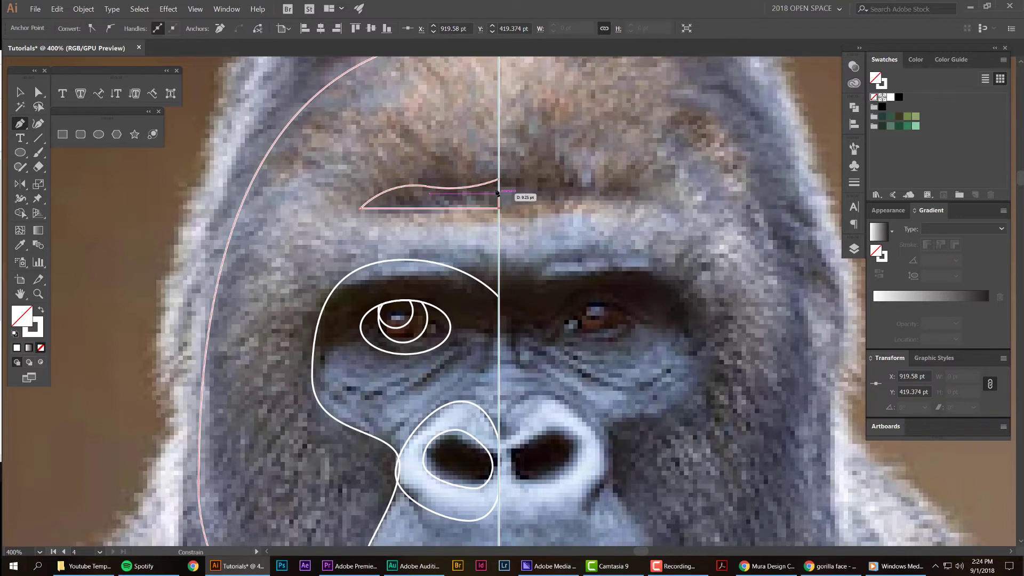
shift+click(500, 183)
key(v)
click(554, 166)
Examine the complete half-face tracing against the reference photo.
scroll(554, 166, down, 4)
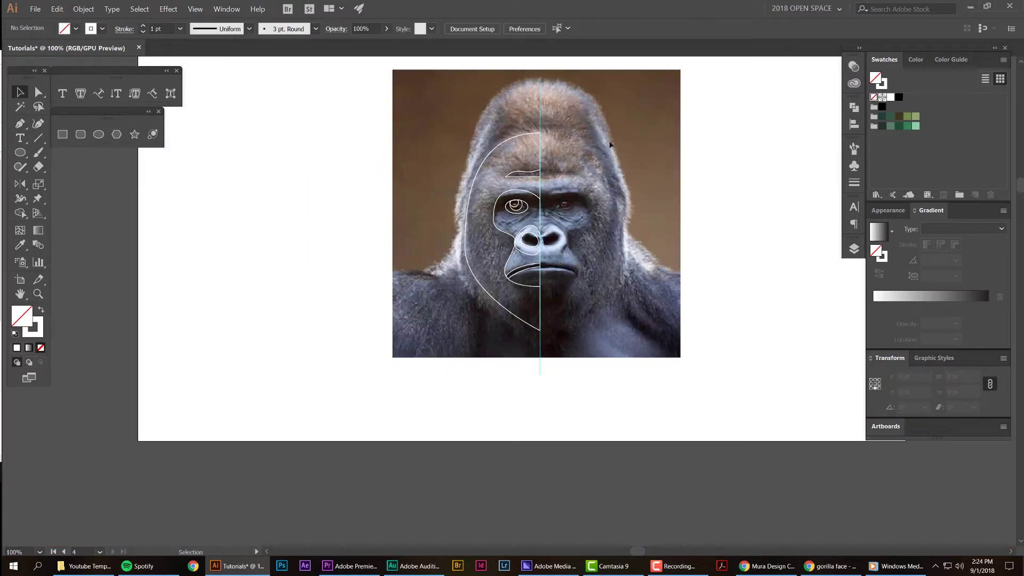
click(541, 182)
click(592, 128)
drag(605, 112, 555, 123)
scroll(480, 158, up, 2)
scroll(564, 161, down, 2)
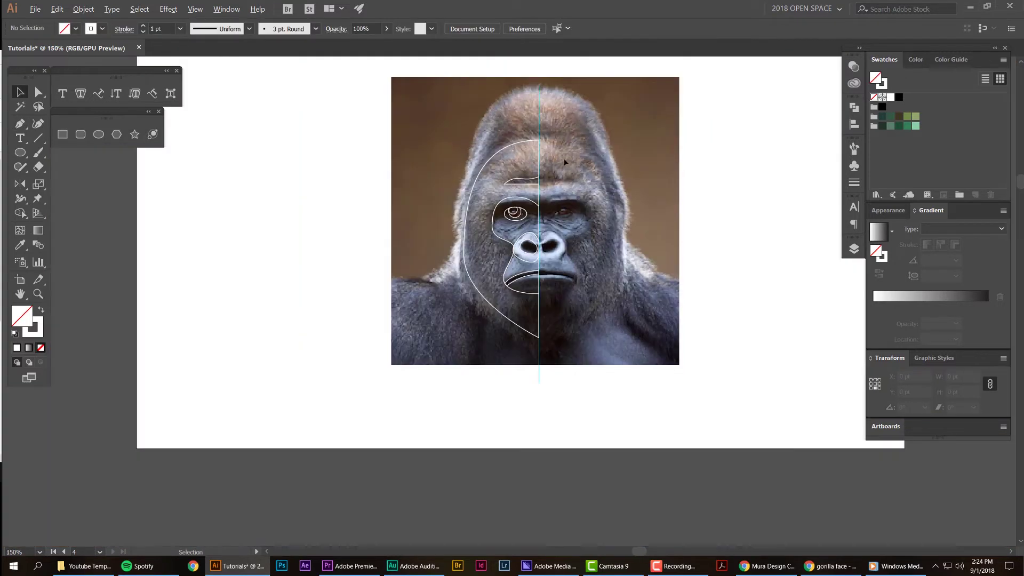
scroll(553, 201, up, 1)
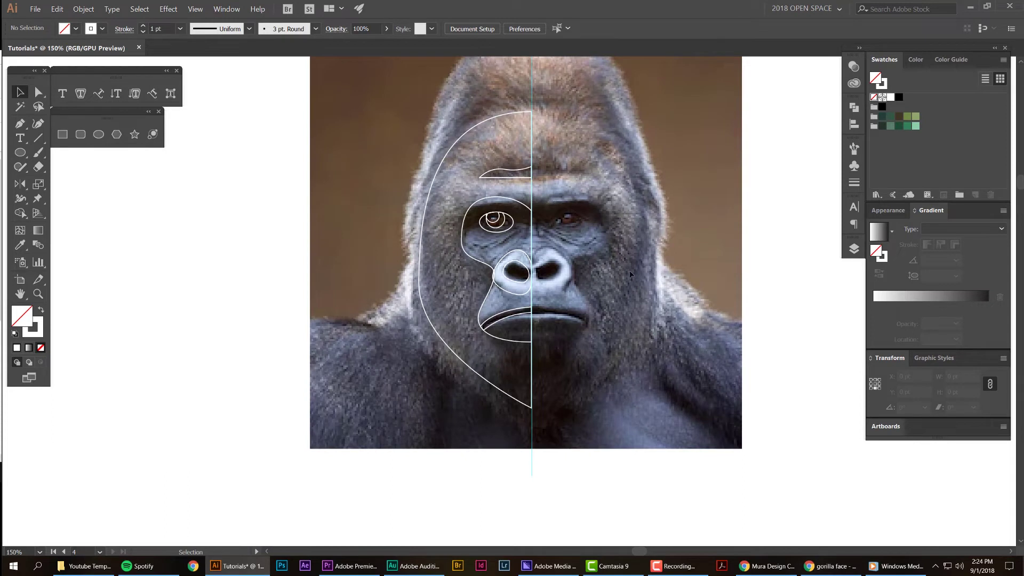
Add an empty artboard of the same size beside the one holding the gorilla photo.
scroll(630, 274, down, 2)
drag(630, 274, 332, 273)
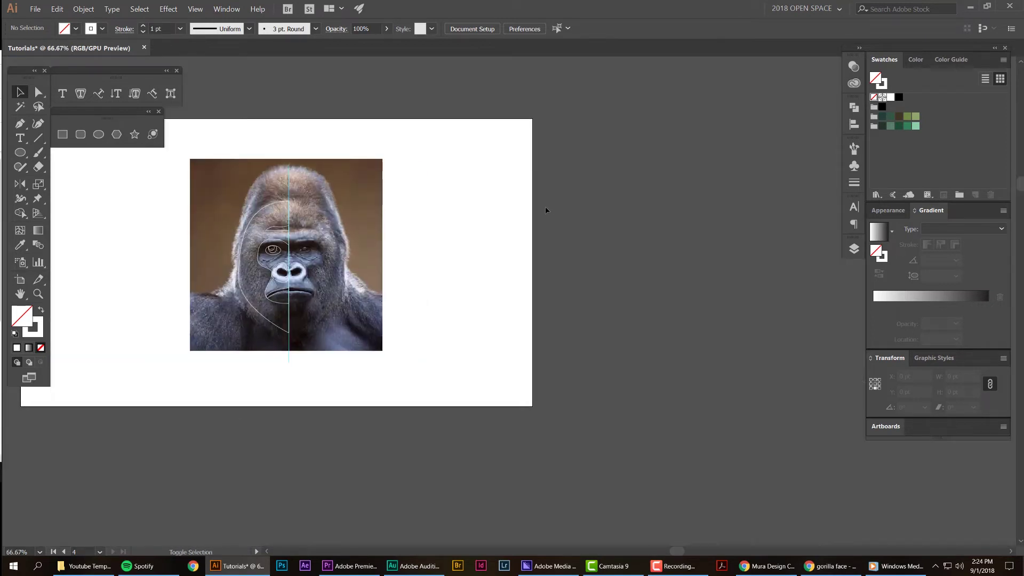
key(shift+o)
key(ctrl+minus)
scroll(132, 243, right, 5)
drag(133, 243, 540, 242)
key(v)
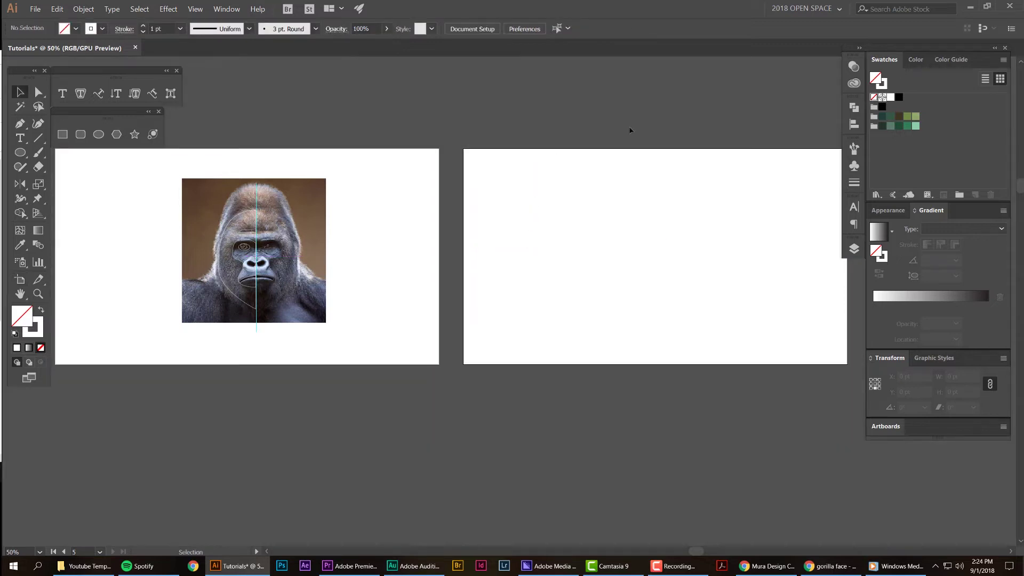
Paste a copy of the traced half-face outlines onto the new artboard and select all of its paths.
scroll(542, 160, right, 5)
key(ctrl+v)
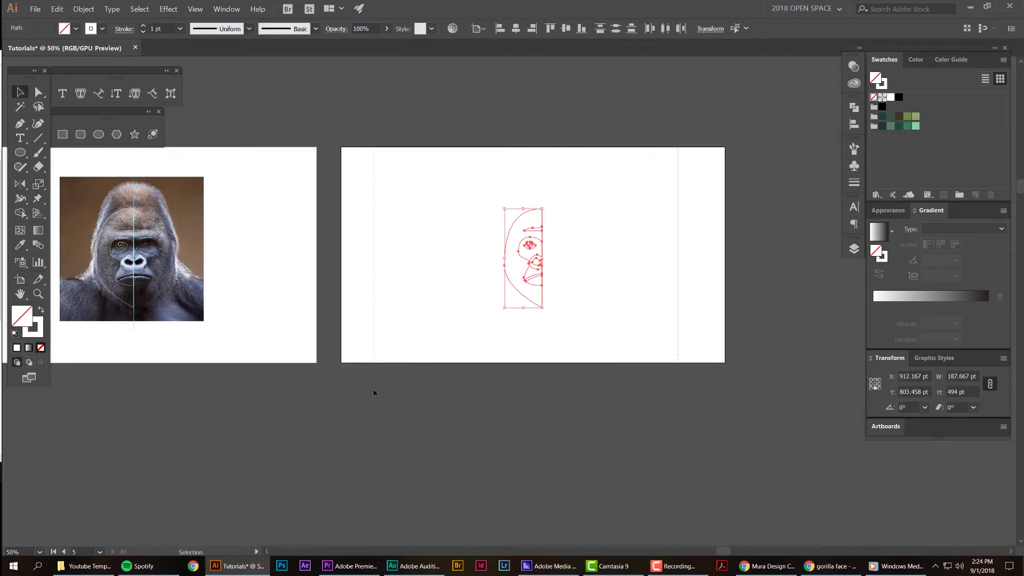
click(253, 174)
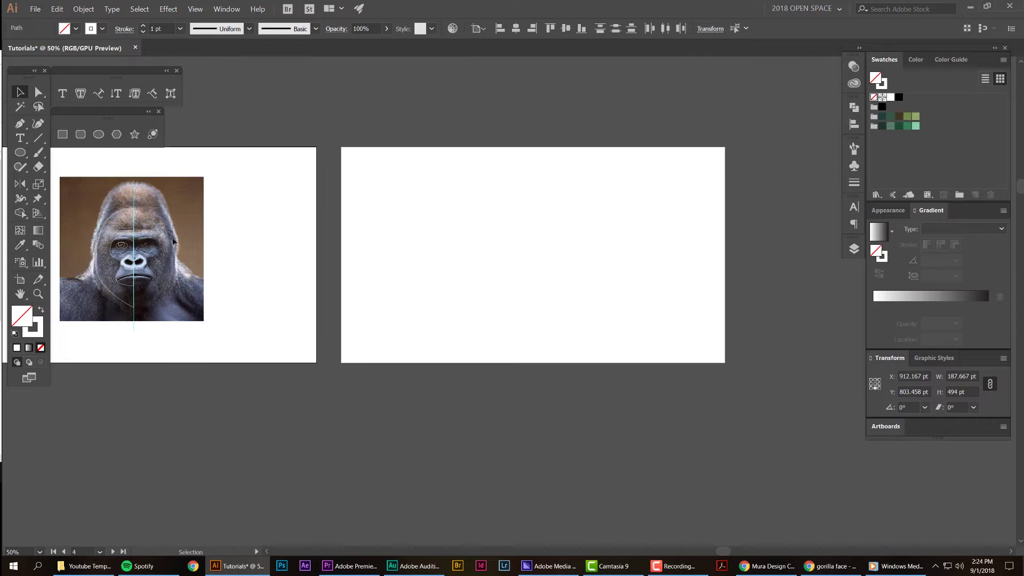
drag(611, 178, 492, 287)
key(ctrl+1)
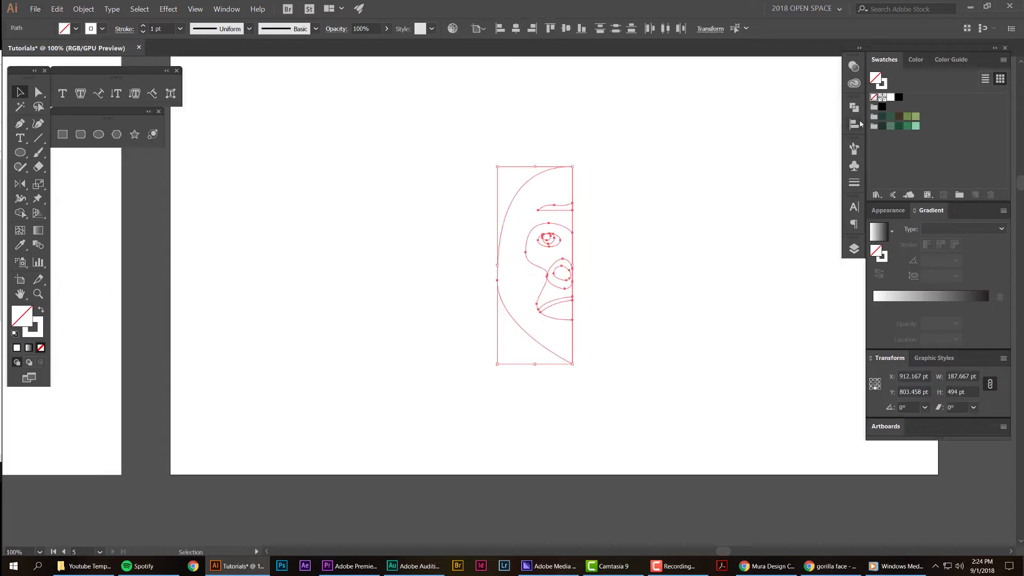
Give the copied half-face outlines a black stroke with a weight of 5 pt.
click(900, 98)
drag(697, 119, 516, 309)
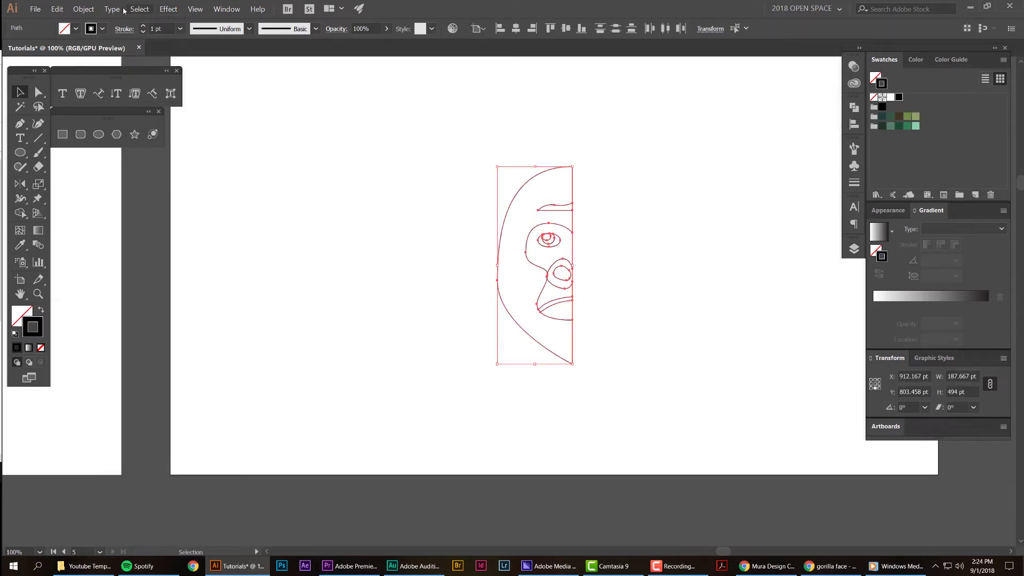
click(144, 26)
click(144, 25)
click(143, 26)
click(143, 26)
drag(666, 133, 441, 425)
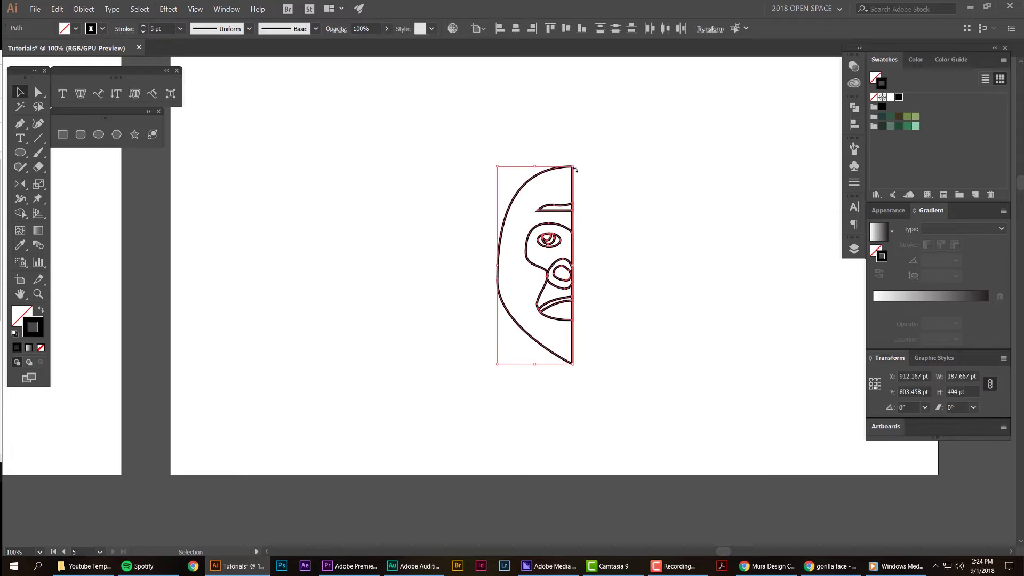
Scale the half face up proportionally to about 234 by 617 pt and move it up and to the left.
drag(573, 167, 628, 143)
key(ctrl+minus)
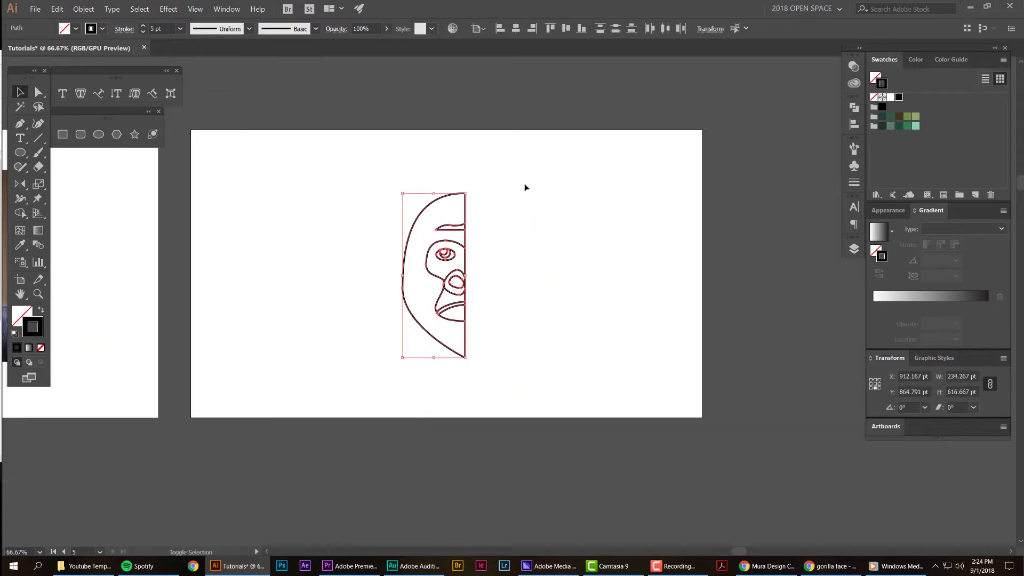
key(shift+Left)
Set the stroke weight of all half-face outlines to 4 pt.
drag(525, 184, 295, 314)
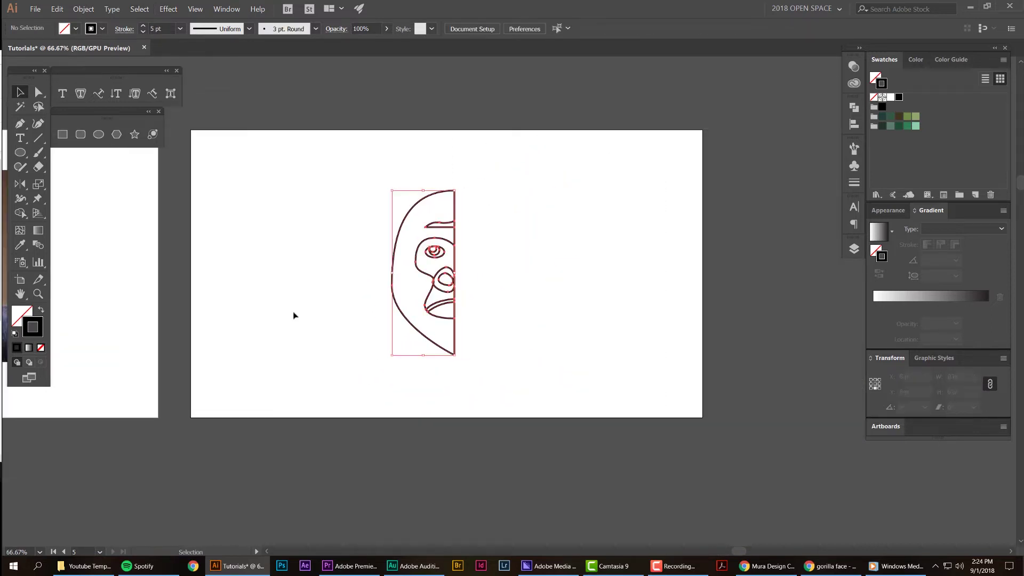
click(143, 33)
click(599, 153)
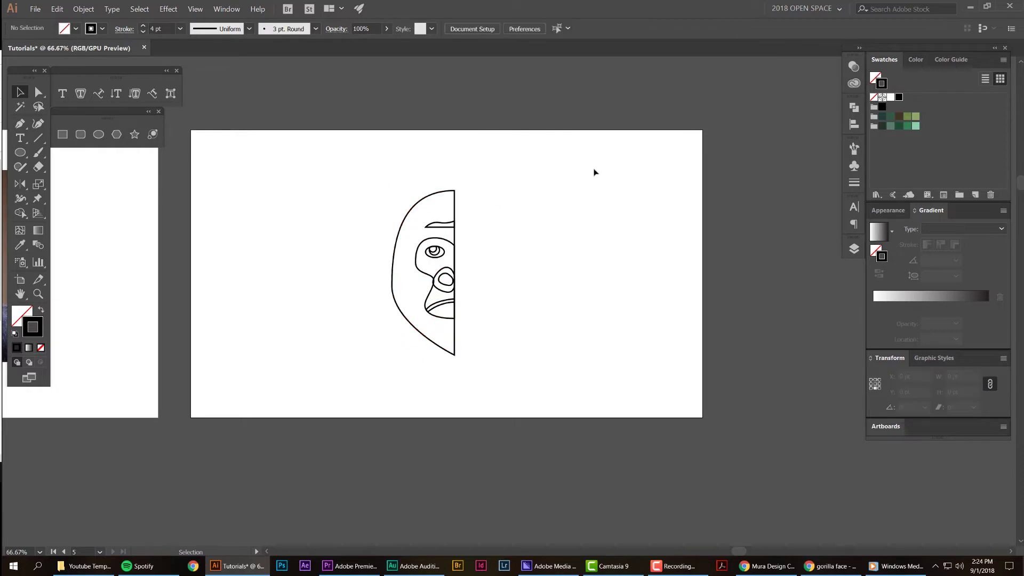
Swap fill and stroke on all half-face paths to give them a solid black fill and no stroke.
scroll(443, 253, up, 1)
drag(507, 210, 380, 383)
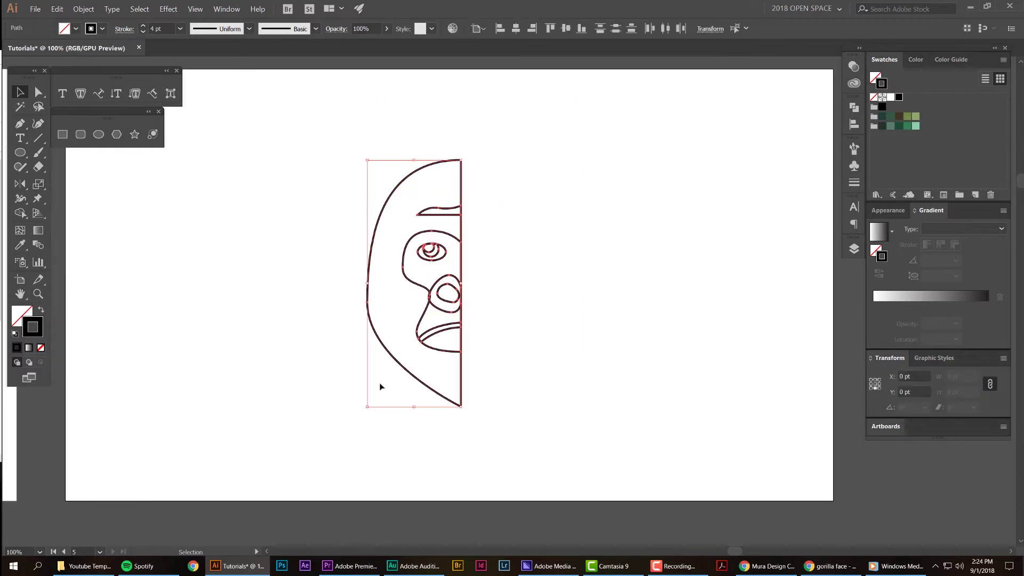
key(shift+x)
click(626, 119)
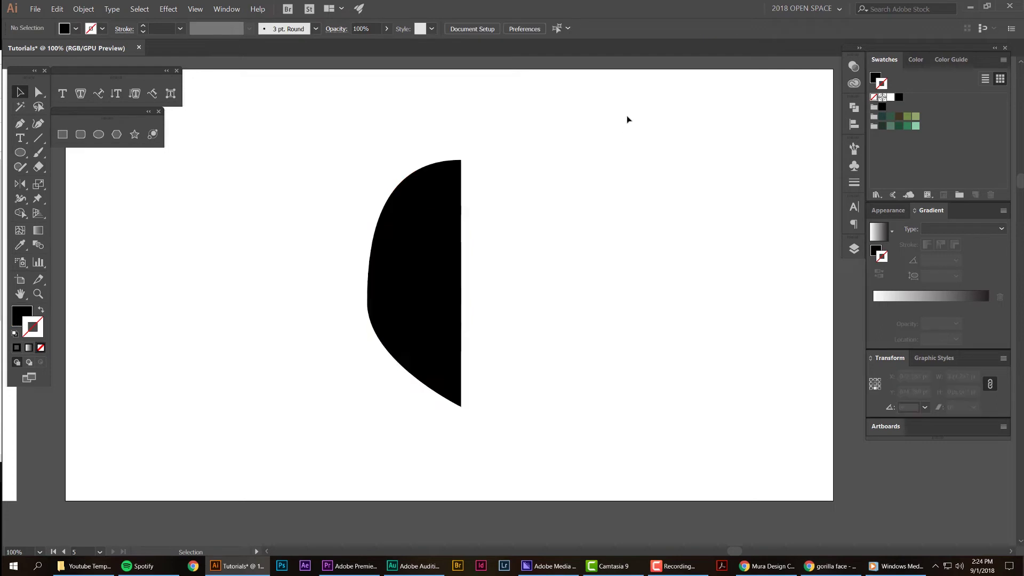
Place a duplicate of the black half face straight above the original, outside the artboard.
drag(626, 119, 318, 413)
scroll(310, 379, down, 3)
drag(356, 345, 357, 220)
scroll(265, 363, up, 2)
Cut the brow strip and the crescent around the eye highlight out of the black half face with Shape Builder.
drag(504, 218, 340, 436)
scroll(410, 317, up, 1)
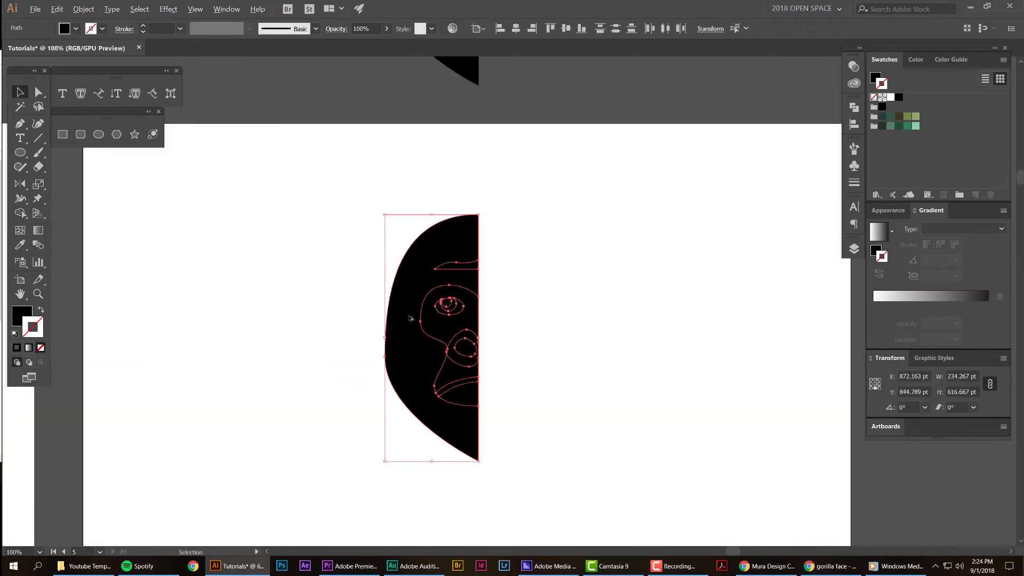
scroll(504, 304, up, 1)
scroll(421, 283, down, 3)
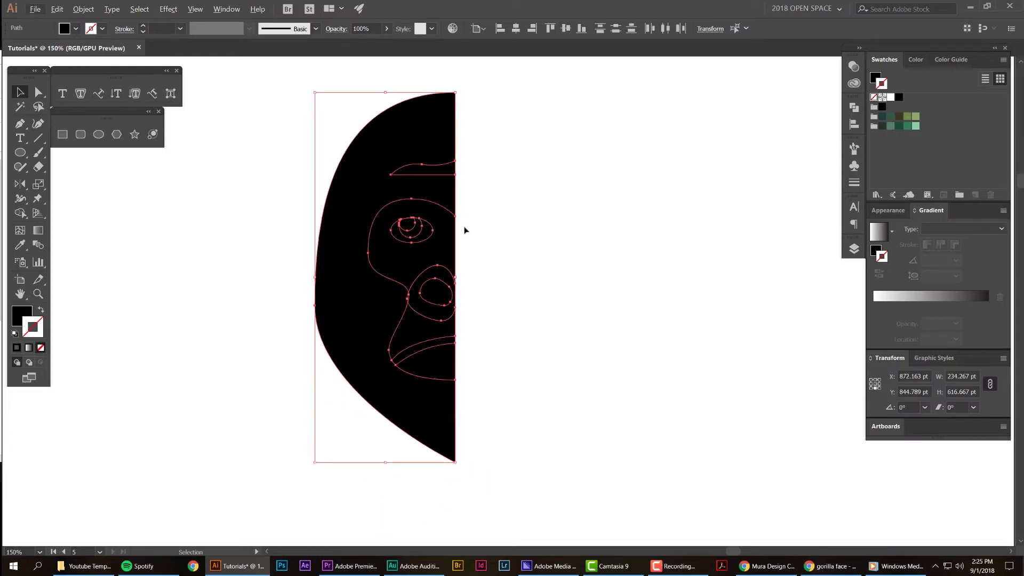
key(shift+m)
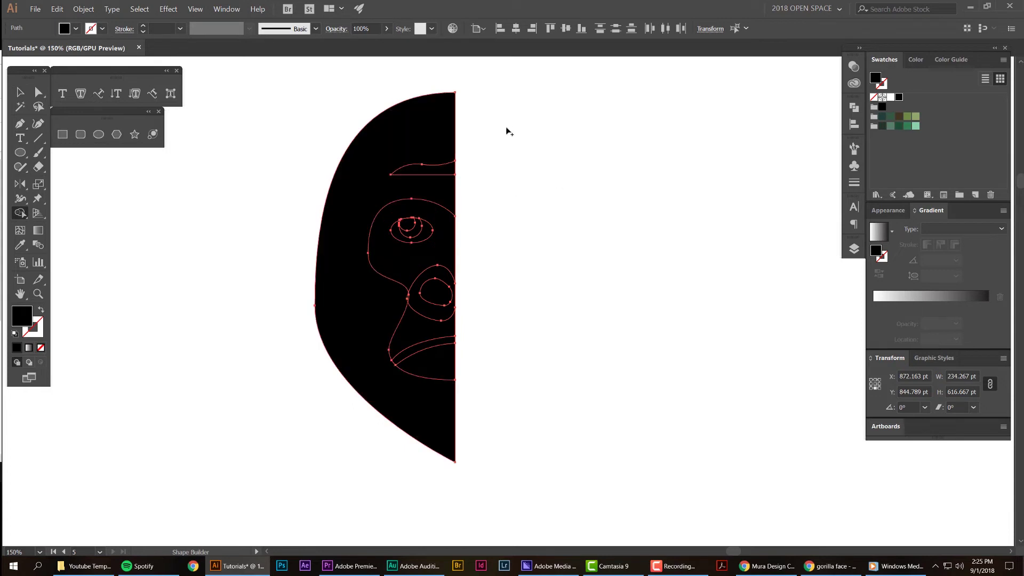
scroll(429, 179, up, 1)
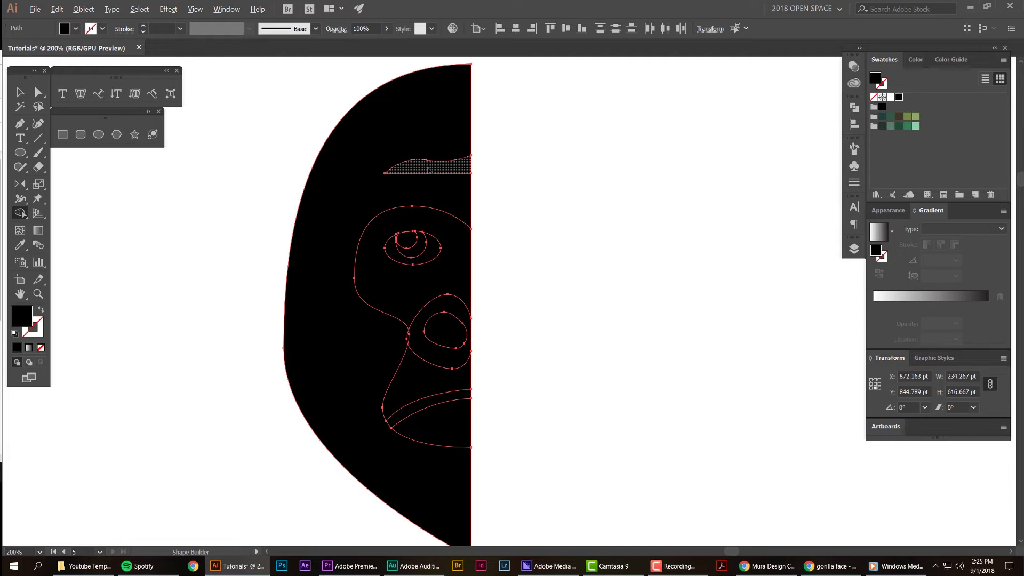
alt+click(430, 170)
scroll(351, 274, up, 2)
alt+click(486, 226)
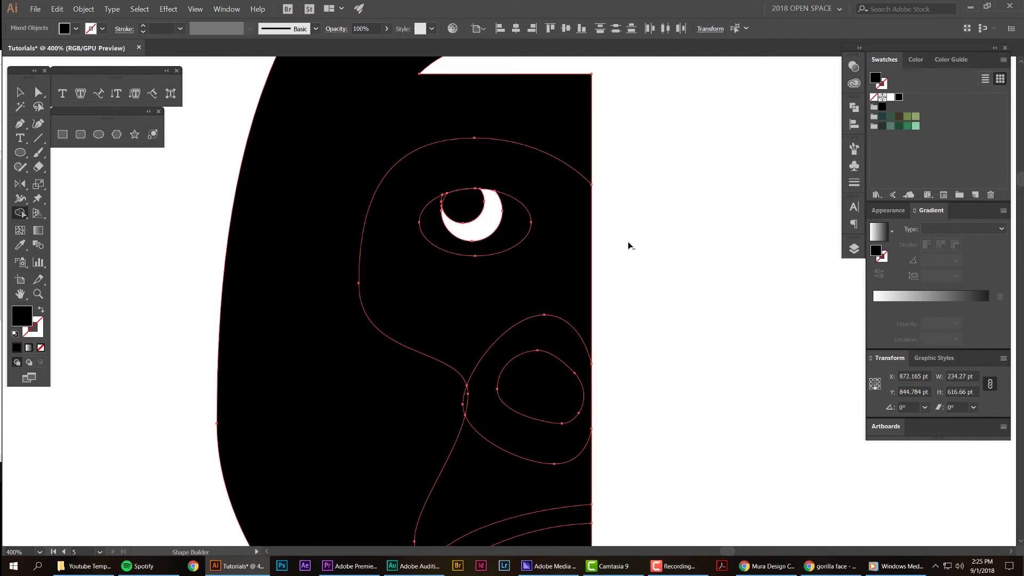
scroll(623, 241, down, 2)
drag(683, 238, 541, 197)
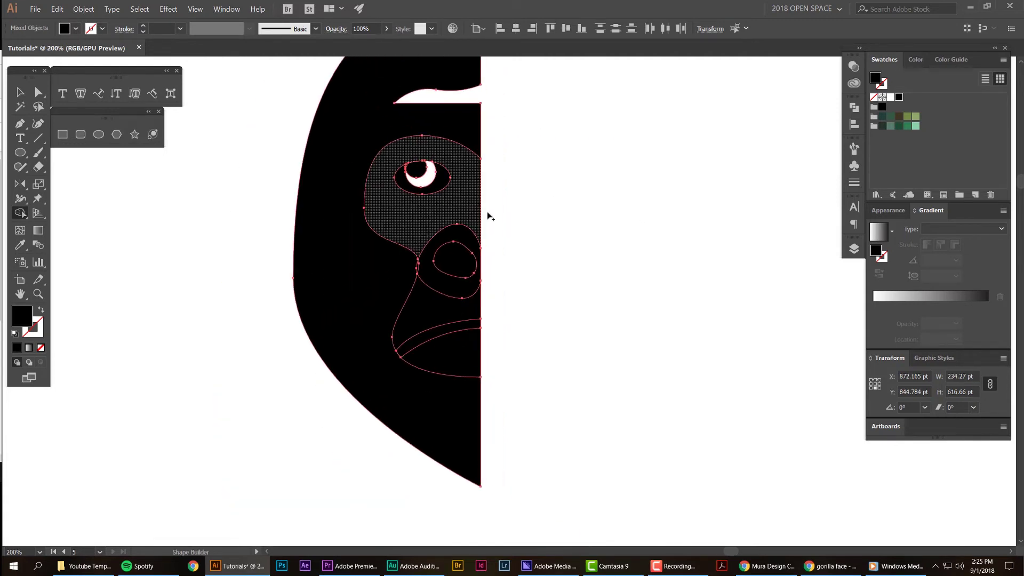
alt+click(425, 265)
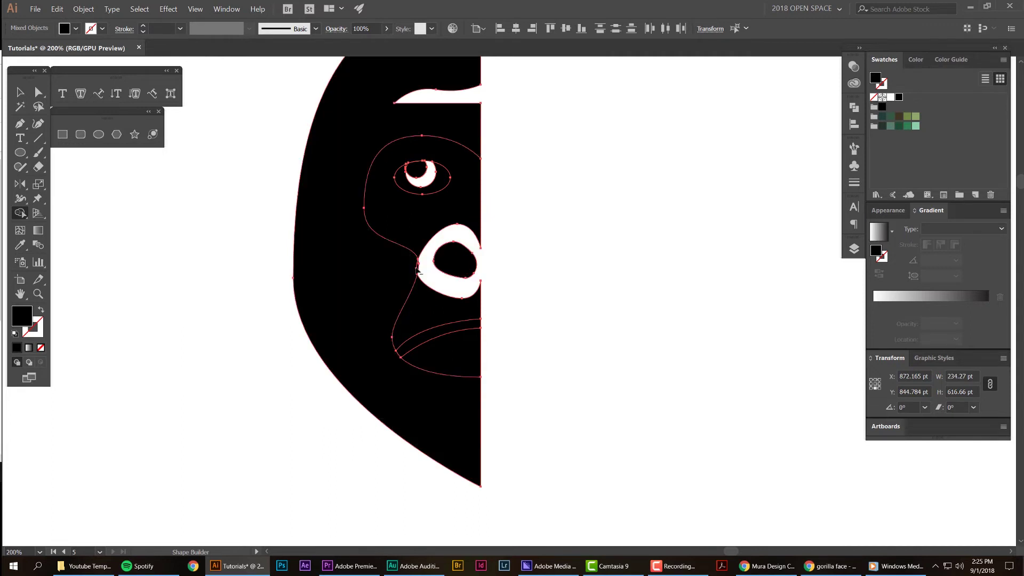
scroll(418, 266, up, 2)
key(ctrl+z)
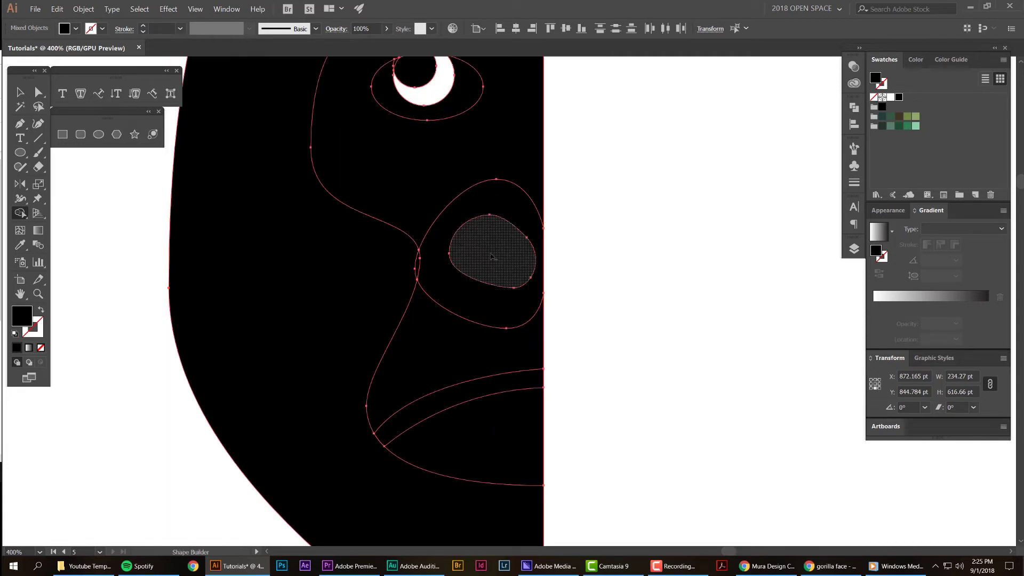
Cut the inner nostril shape and the curved mouth strip out of the half face, then deselect it.
alt+click(494, 252)
drag(585, 348, 531, 281)
alt+click(472, 314)
scroll(621, 343, down, 3)
key(v)
click(643, 297)
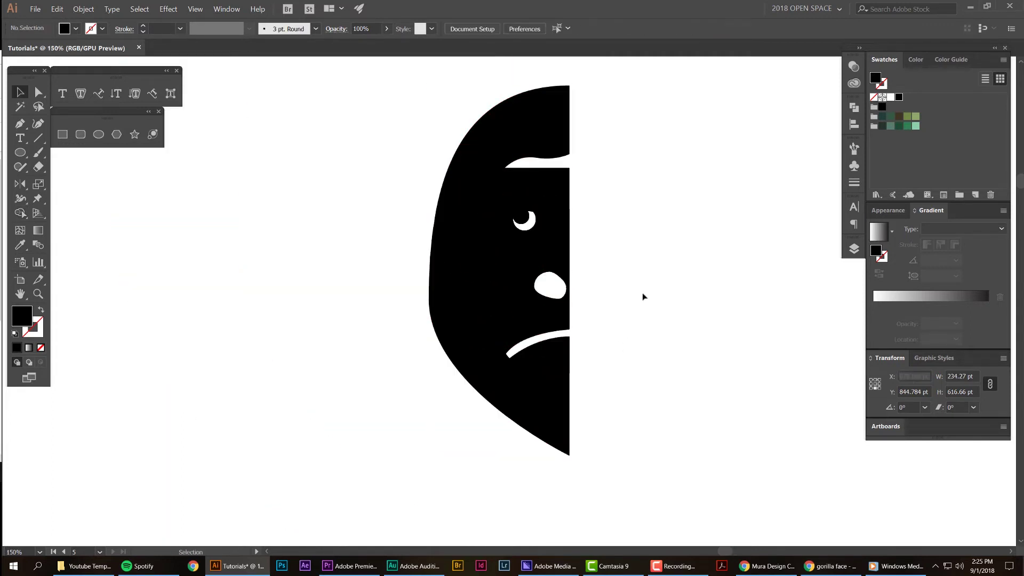
Remove the outer head region around the eye, nose and mouth area with Shape Builder, keeping only the inner face.
scroll(643, 296, down, 2)
drag(675, 270, 602, 271)
scroll(590, 267, up, 1)
key(ctrl+a)
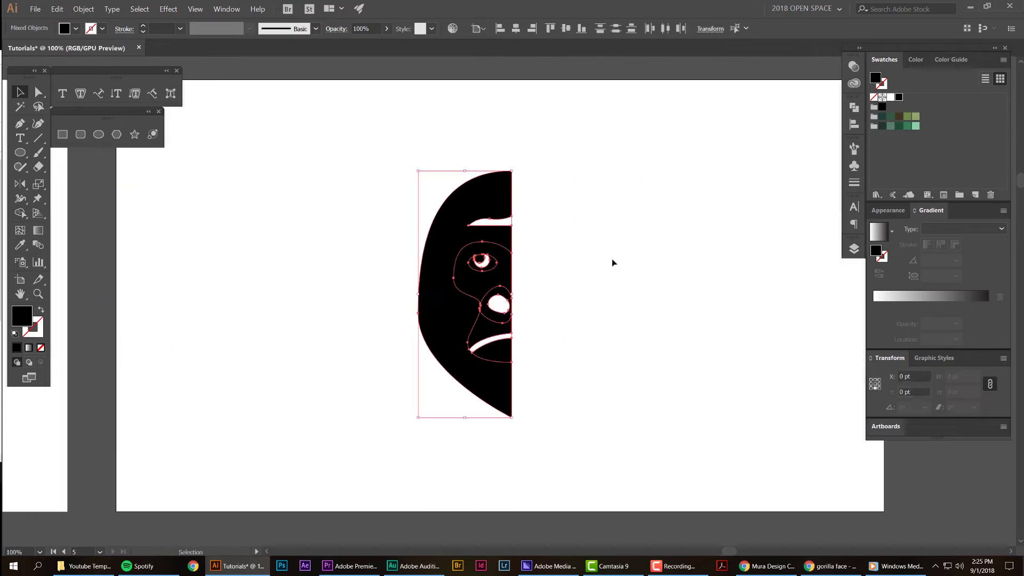
scroll(527, 297, up, 1)
key(shift+m)
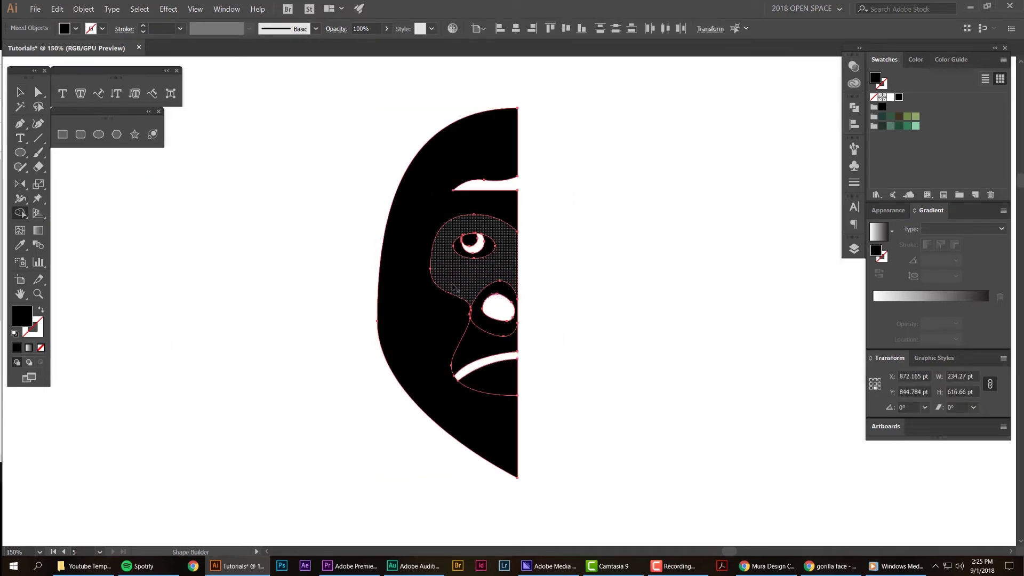
alt+click(421, 198)
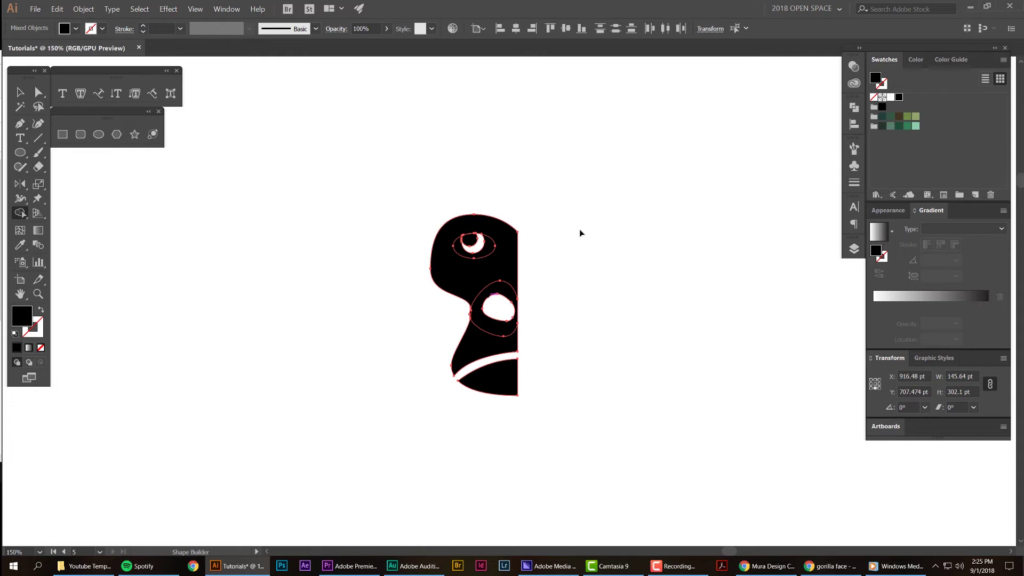
Reflect a copy of the inner half face across the vertical axis through the top anchor of its straight edge, then deselect.
scroll(581, 229, down, 4)
scroll(624, 199, up, 4)
key(v)
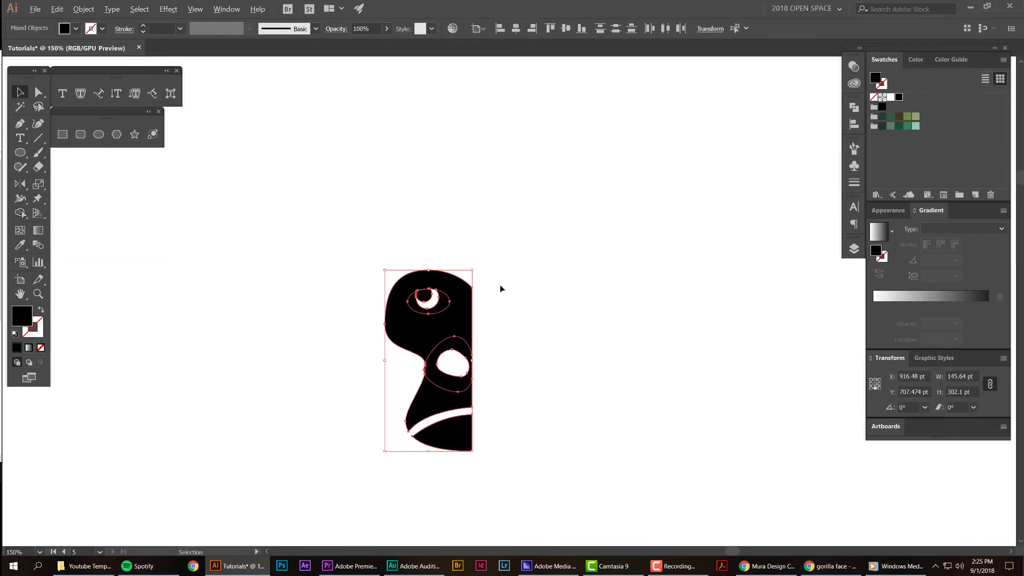
key(o)
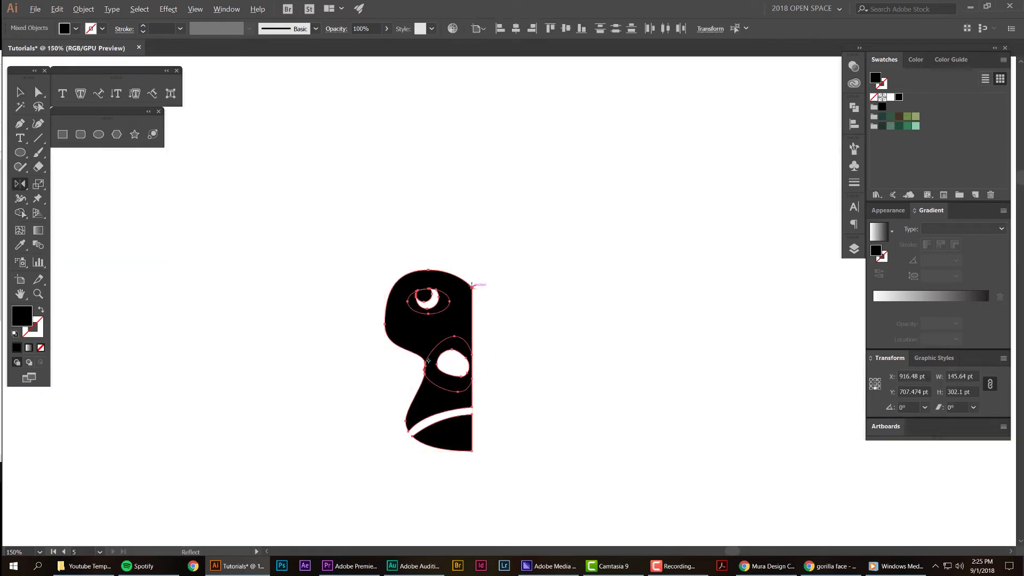
scroll(473, 287, up, 3)
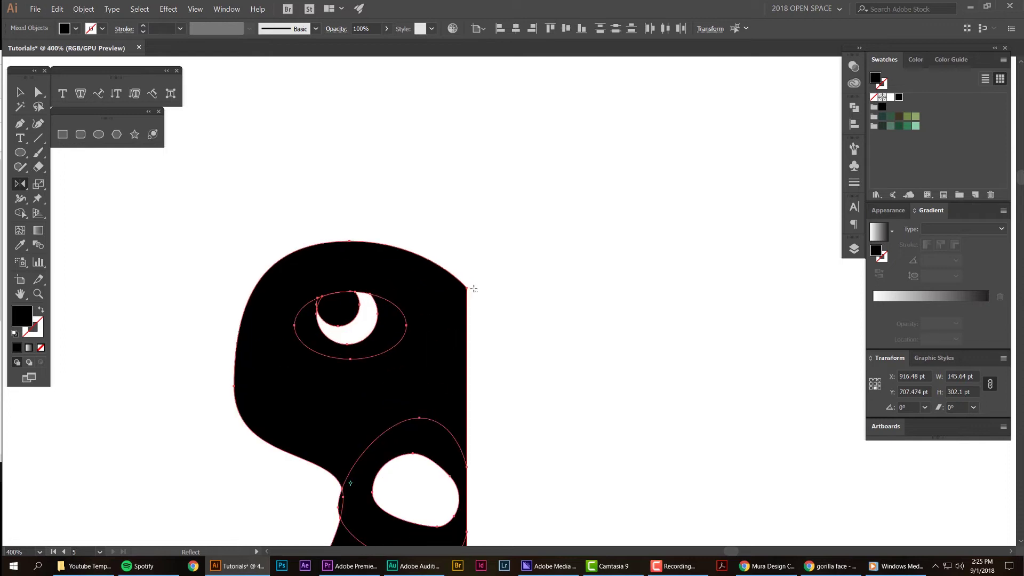
alt+click(468, 287)
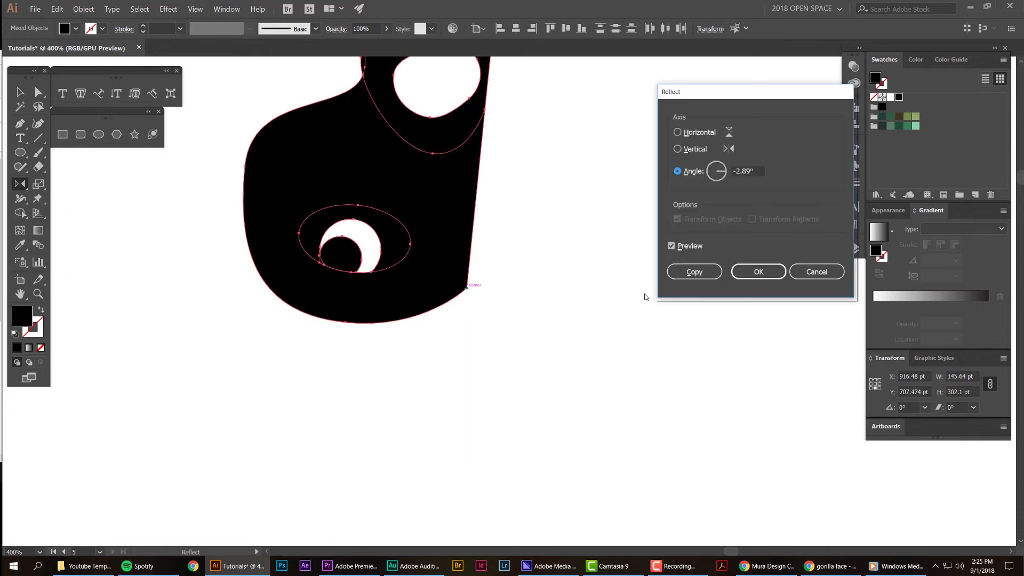
click(678, 149)
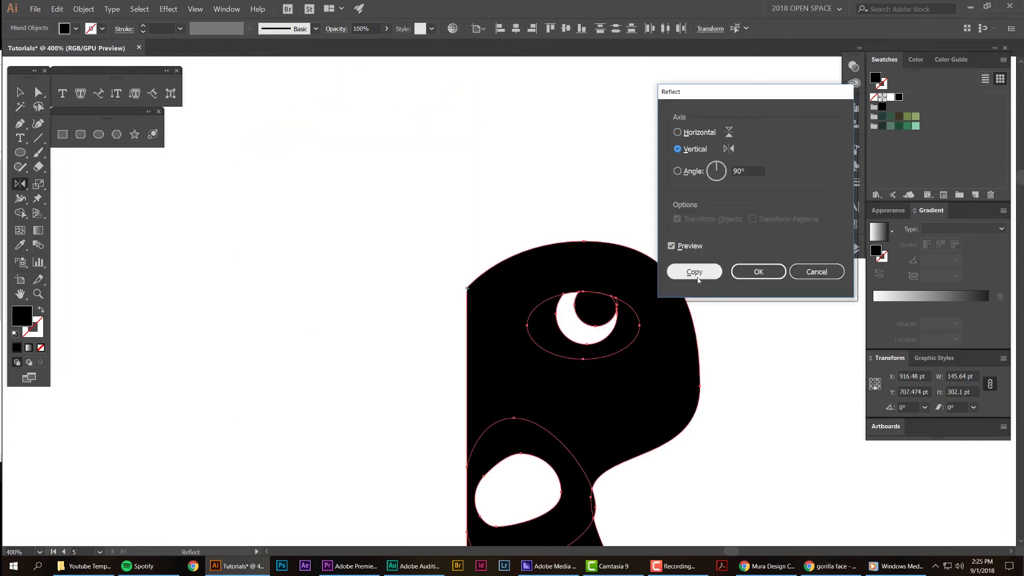
click(694, 271)
scroll(673, 273, down, 3)
scroll(681, 220, down, 2)
key(ctrl+z)
key(v)
click(747, 198)
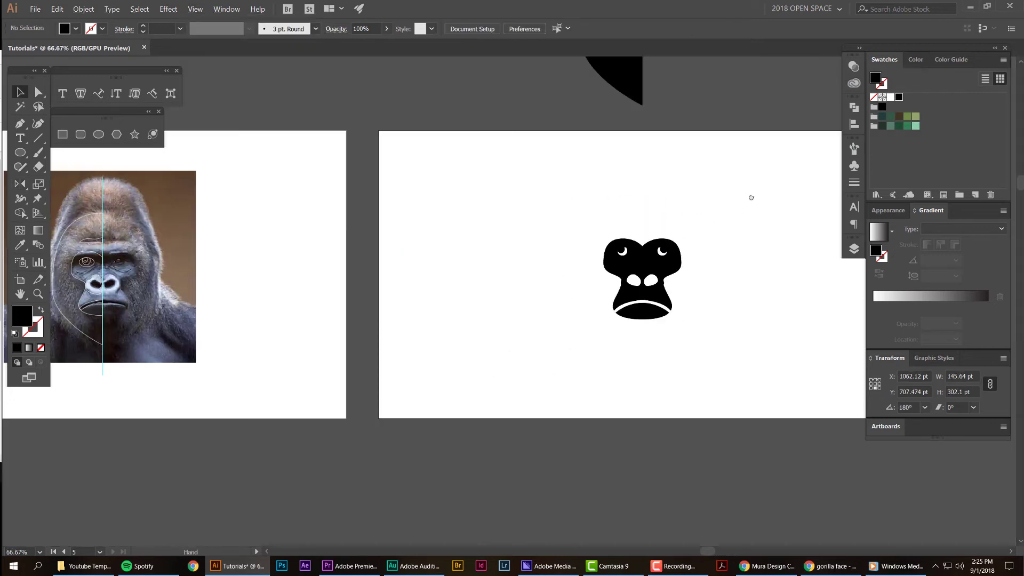
Move the complete mirrored inner face off the artboard, above it and to the right.
drag(750, 197, 613, 220)
scroll(613, 219, down, 2)
scroll(598, 232, up, 2)
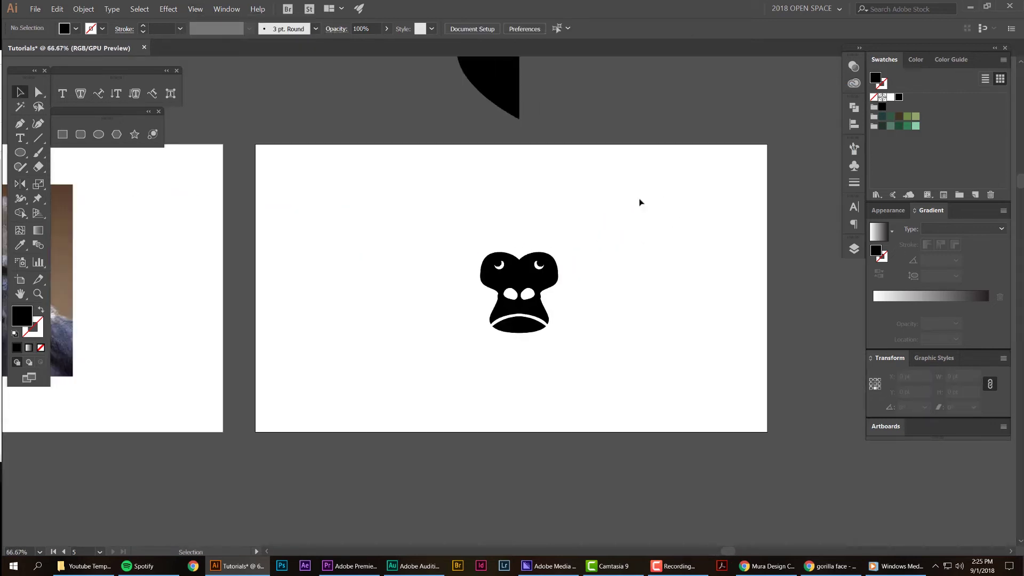
scroll(613, 229, up, 1)
scroll(587, 254, up, 1)
scroll(583, 226, down, 2)
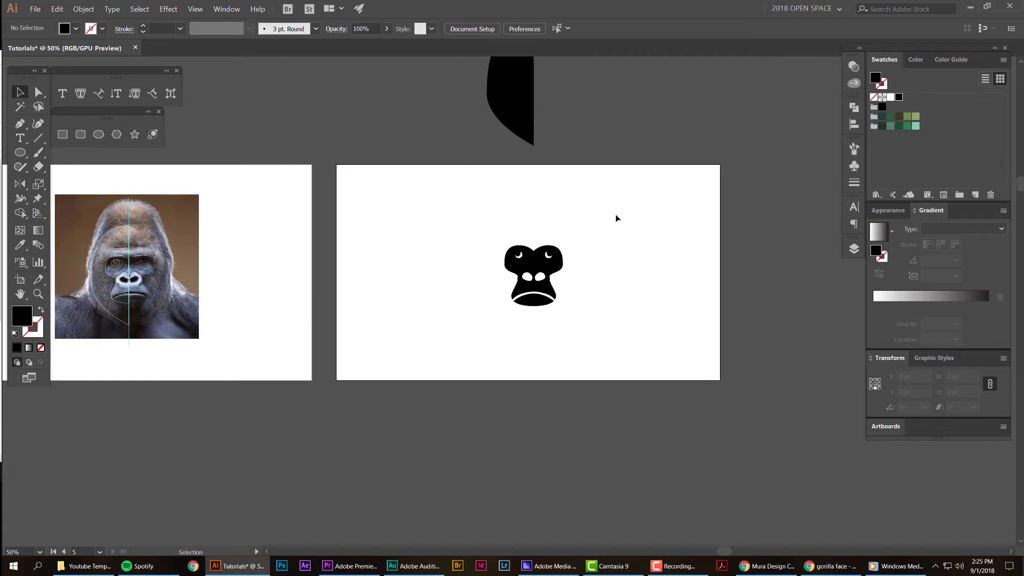
drag(639, 197, 452, 326)
drag(484, 301, 612, 119)
Move the spare black half face from above the artboard onto the artboard and deselect it.
scroll(540, 171, up, 1)
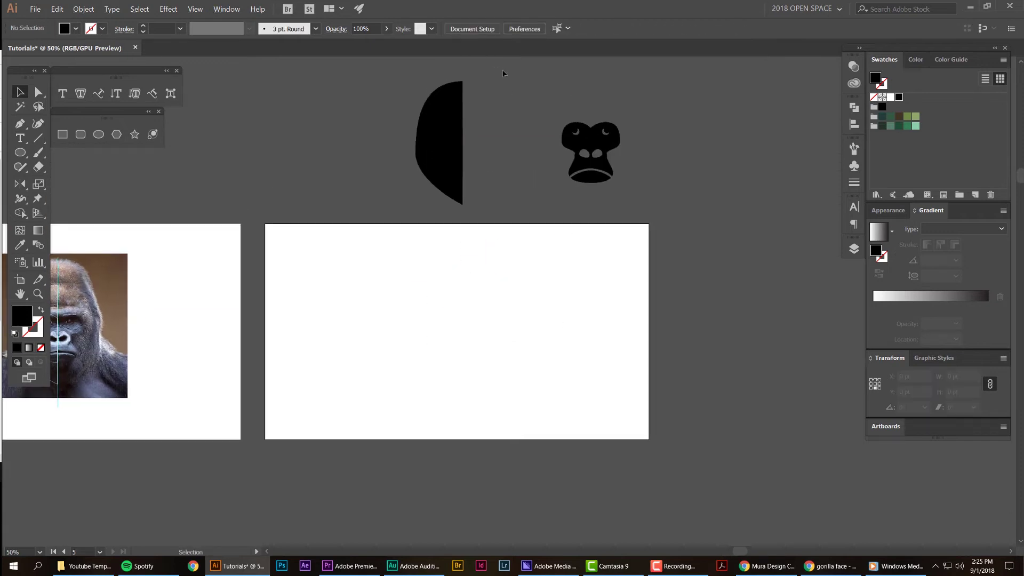
drag(459, 133, 435, 323)
click(526, 276)
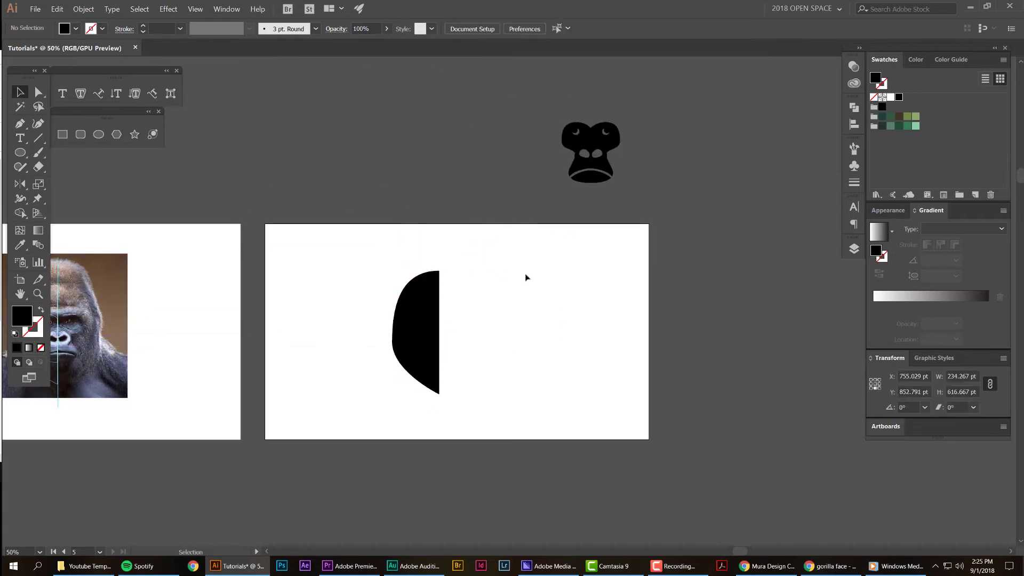
Cut the brow strip and the area surrounding the eye out of the second half face with Shape Builder.
click(416, 328)
scroll(417, 328, up, 1)
scroll(416, 329, up, 1)
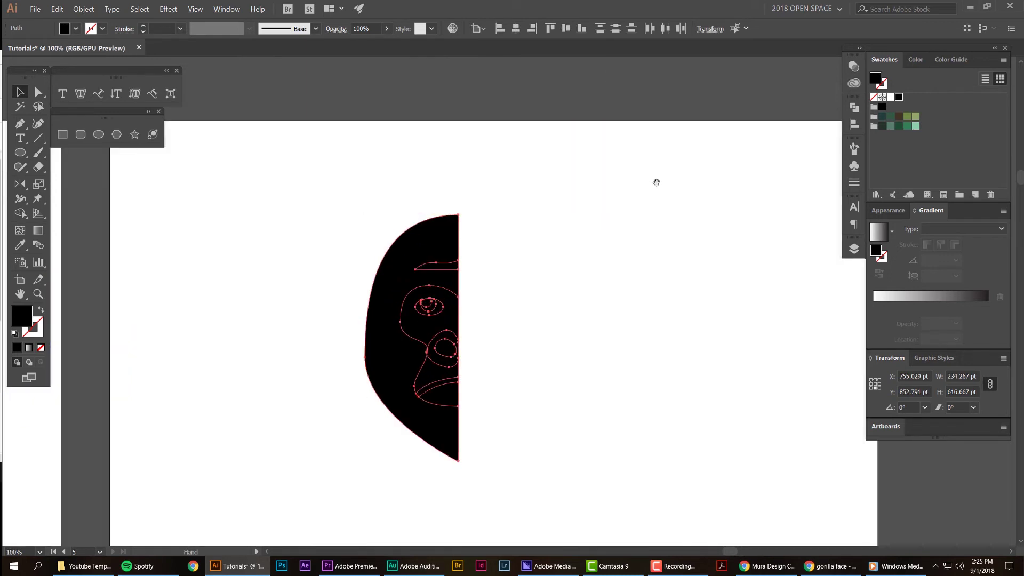
drag(656, 182, 498, 366)
drag(501, 326, 666, 41)
drag(557, 89, 375, 314)
scroll(366, 308, down, 2)
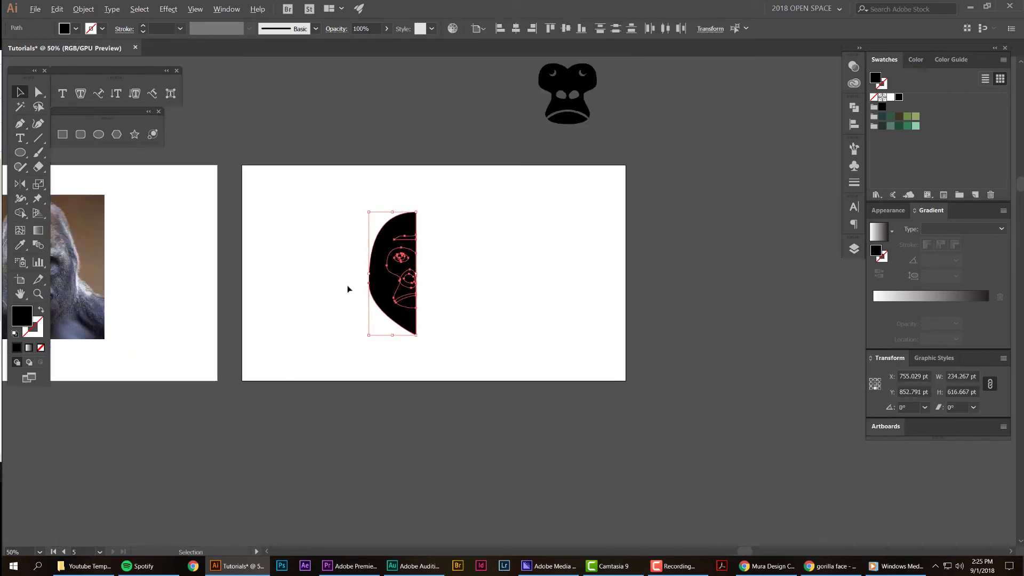
scroll(407, 260, left, 2)
scroll(485, 245, up, 2)
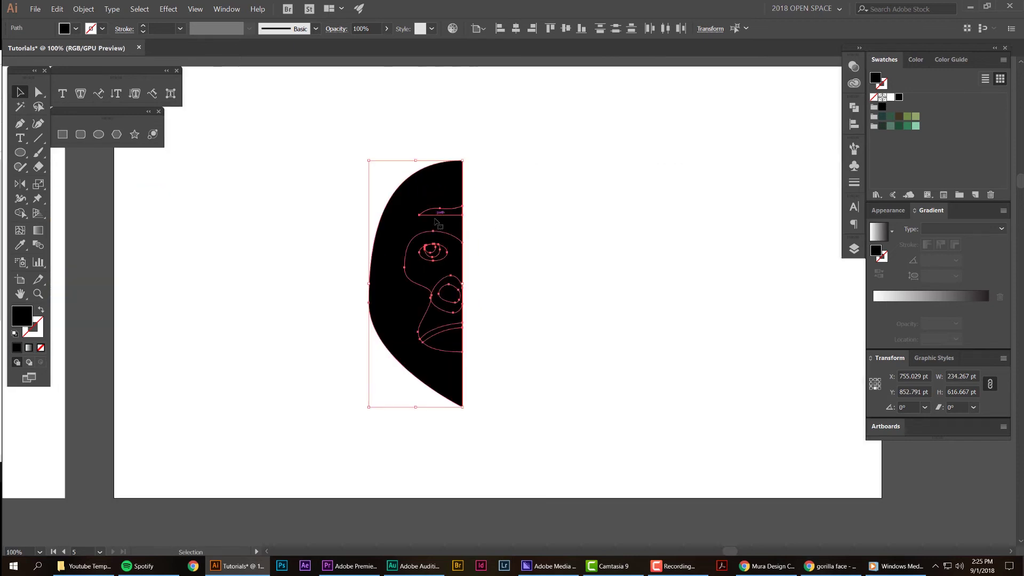
scroll(435, 220, up, 1)
key(shift+m)
scroll(534, 192, down, 2)
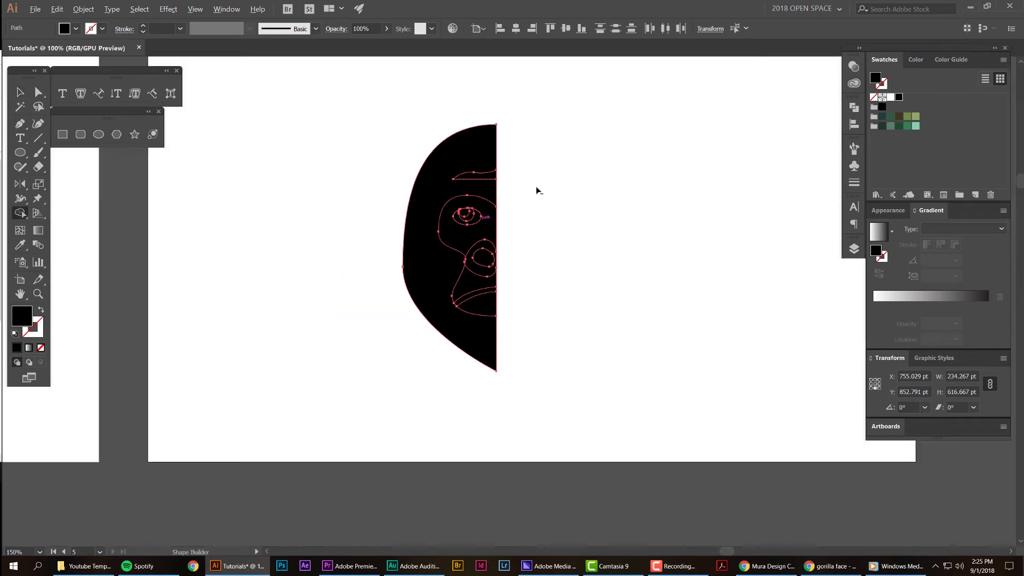
scroll(512, 227, up, 2)
alt+click(501, 208)
alt+click(470, 282)
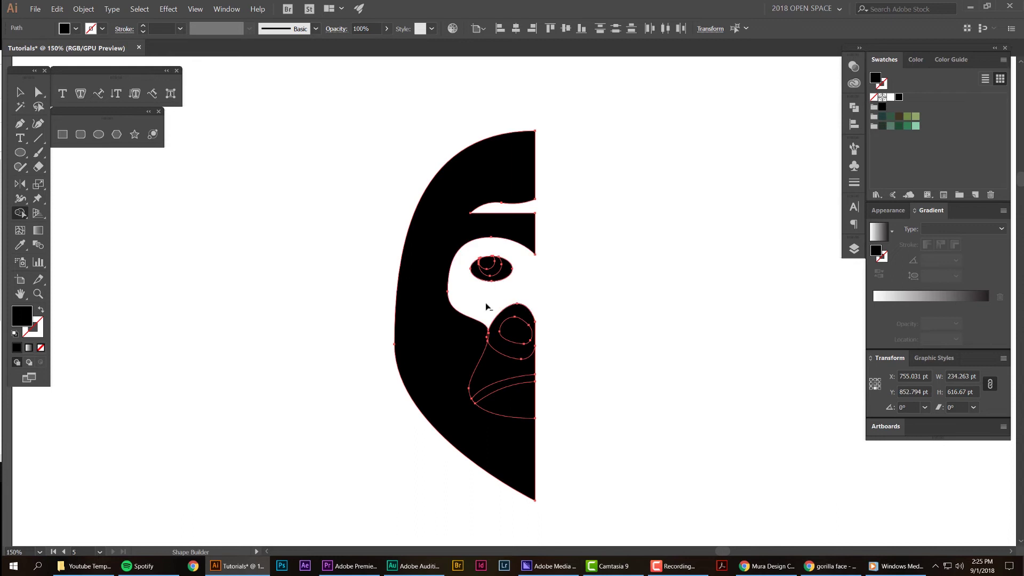
scroll(504, 362, up, 2)
alt+click(477, 374)
alt+click(507, 451)
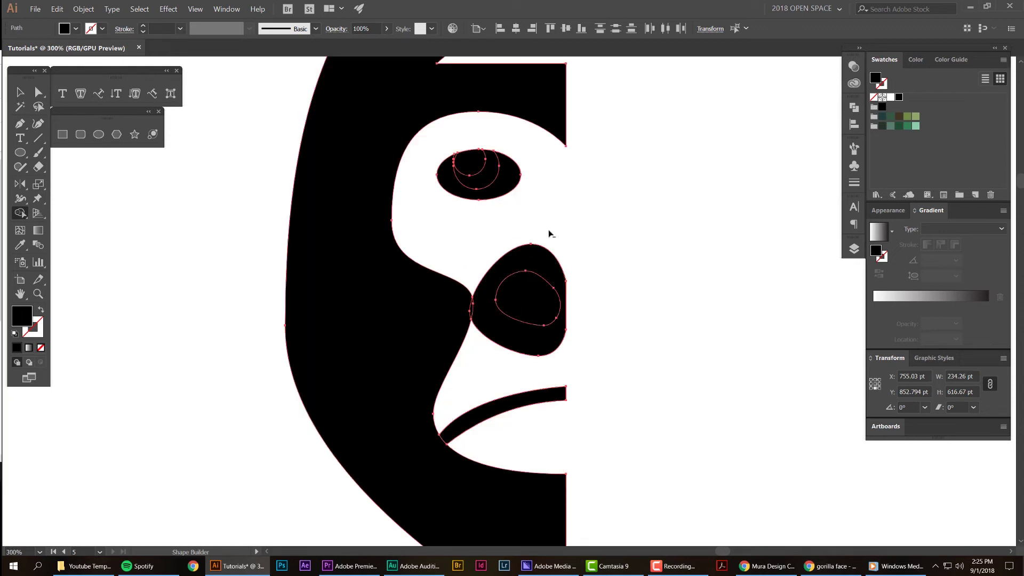
scroll(532, 278, up, 1)
alt+click(564, 306)
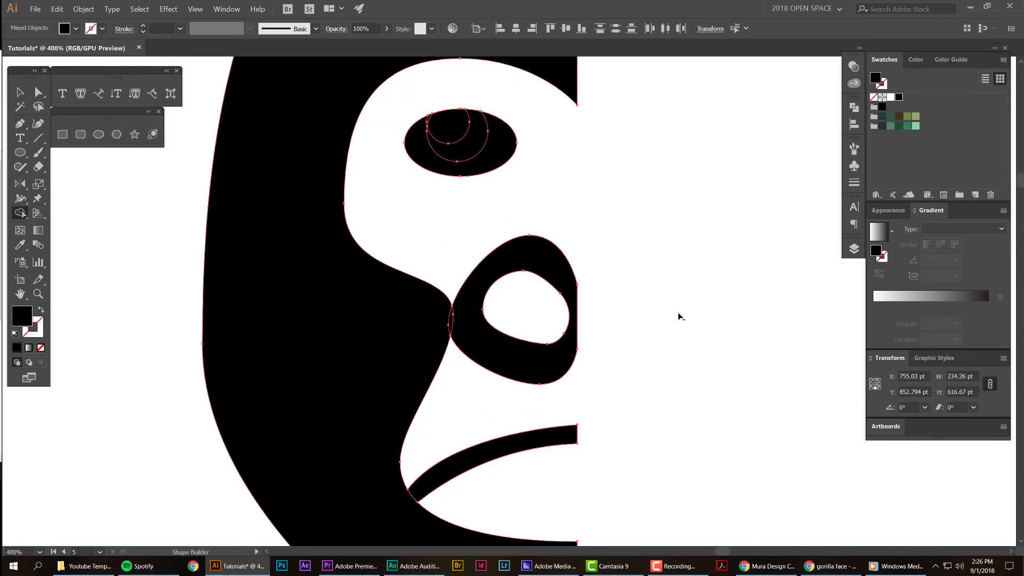
key(ctrl+z)
key(ctrl+z)
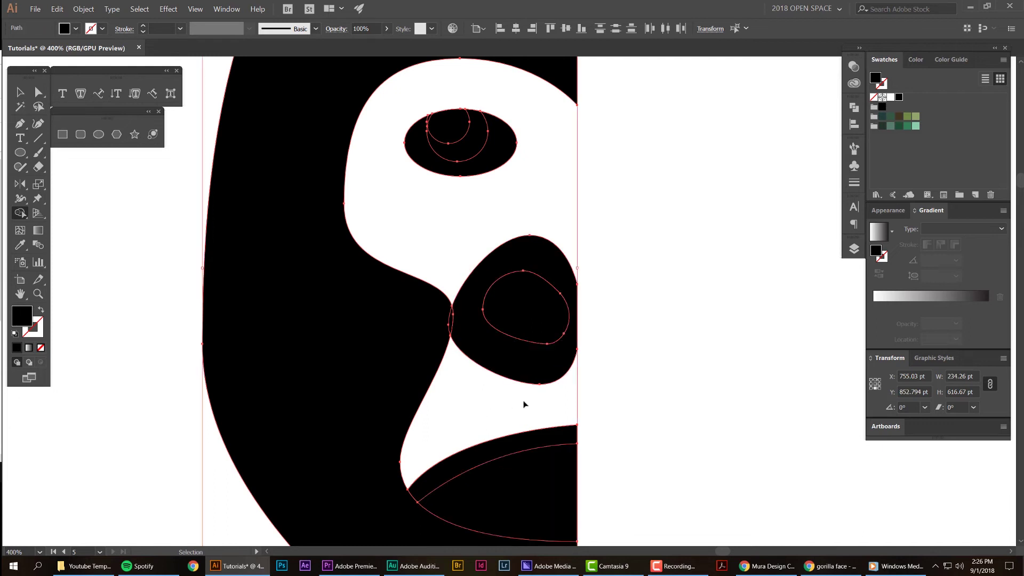
key(ctrl+z)
Merge the outer nose shape with the muzzle area below it and the thin sliver beside the nose.
drag(517, 371, 526, 406)
drag(619, 387, 563, 359)
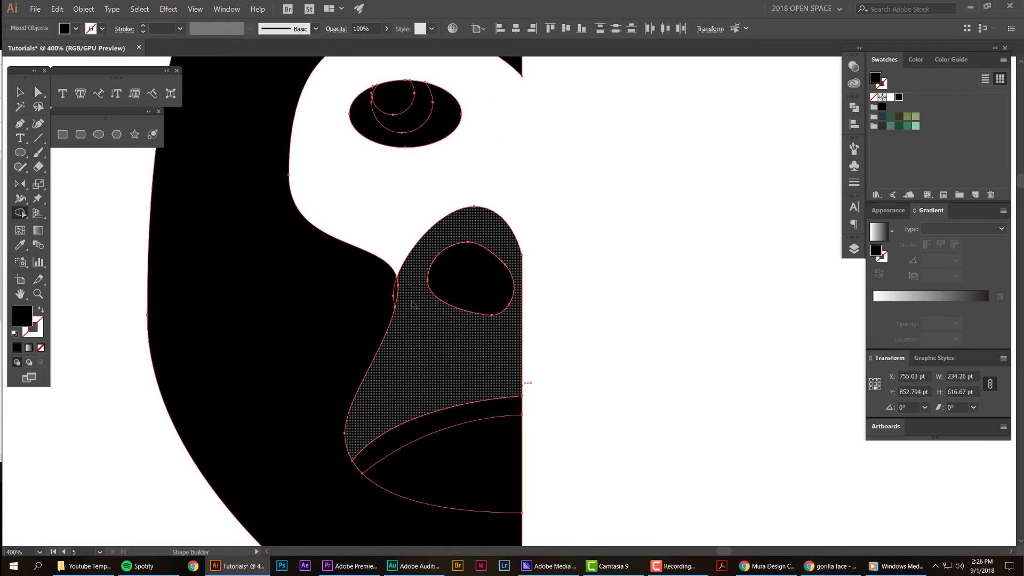
scroll(413, 304, up, 1)
scroll(497, 325, down, 1)
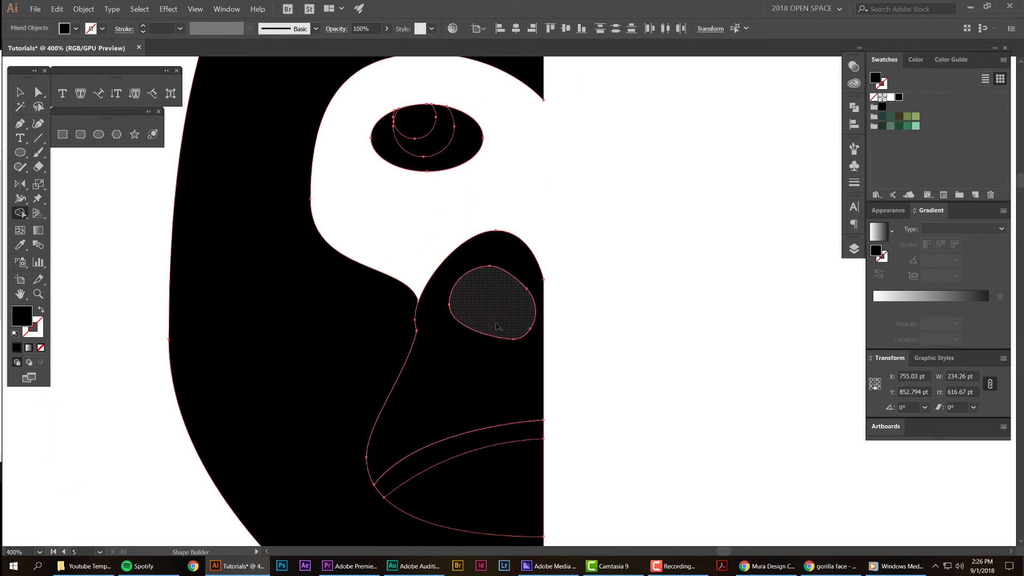
Cut the nostril and the curved mouth strip out of the second half face.
alt+click(497, 325)
alt+click(481, 446)
scroll(603, 299, down, 4)
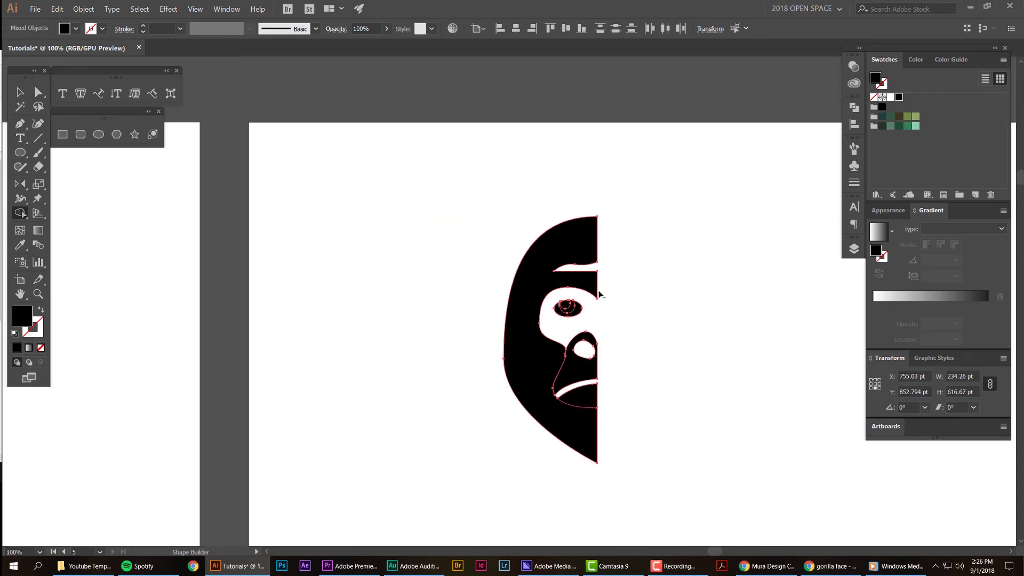
Cut the small highlight circle out of the eye, keeping the crescent around it filled black.
scroll(603, 299, up, 5)
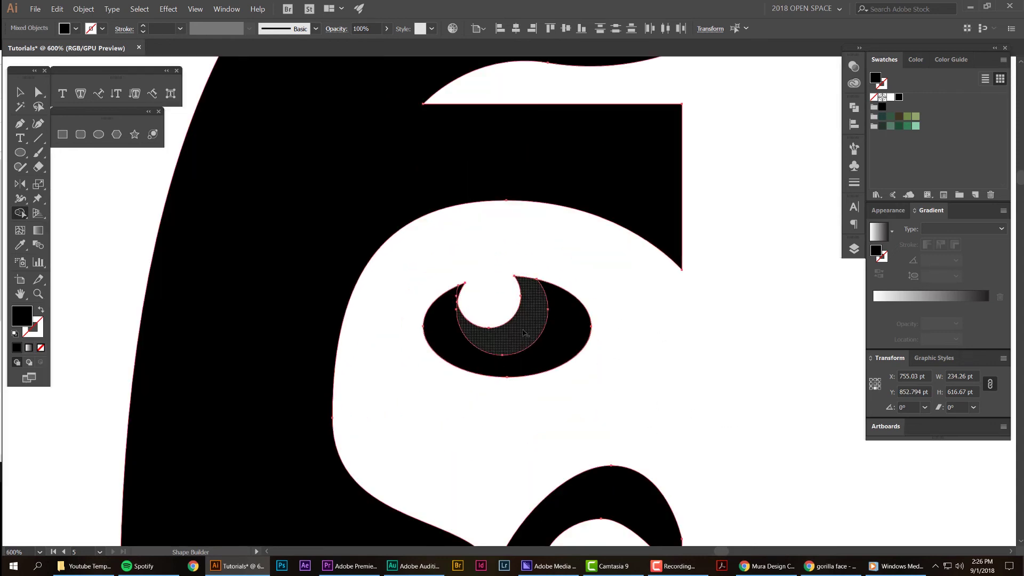
alt+click(528, 323)
scroll(647, 344, down, 4)
key(ctrl+z)
drag(731, 328, 628, 323)
key(v)
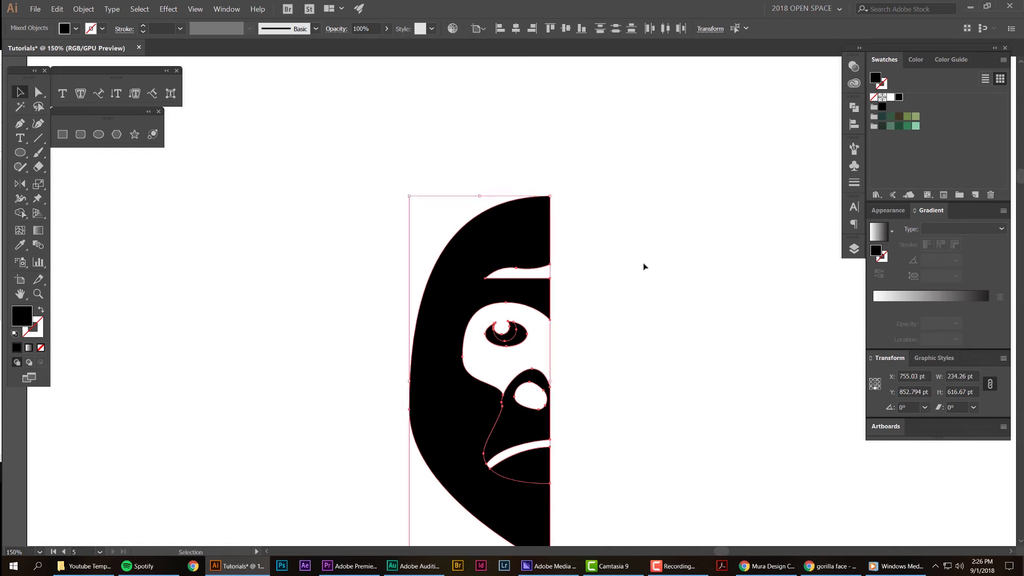
Try to cut the area around the mouth strip out of the half face with Shape Builder.
scroll(644, 266, down, 4)
click(675, 233)
scroll(589, 272, up, 1)
drag(674, 233, 522, 353)
scroll(570, 345, up, 3)
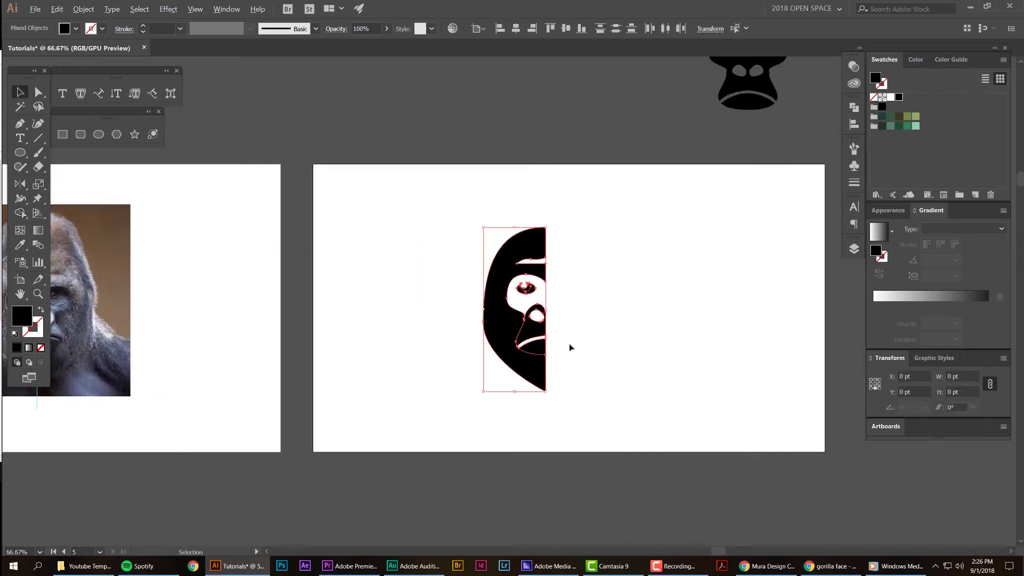
key(shift+m)
alt+click(499, 349)
key(v)
click(608, 306)
scroll(609, 306, down, 2)
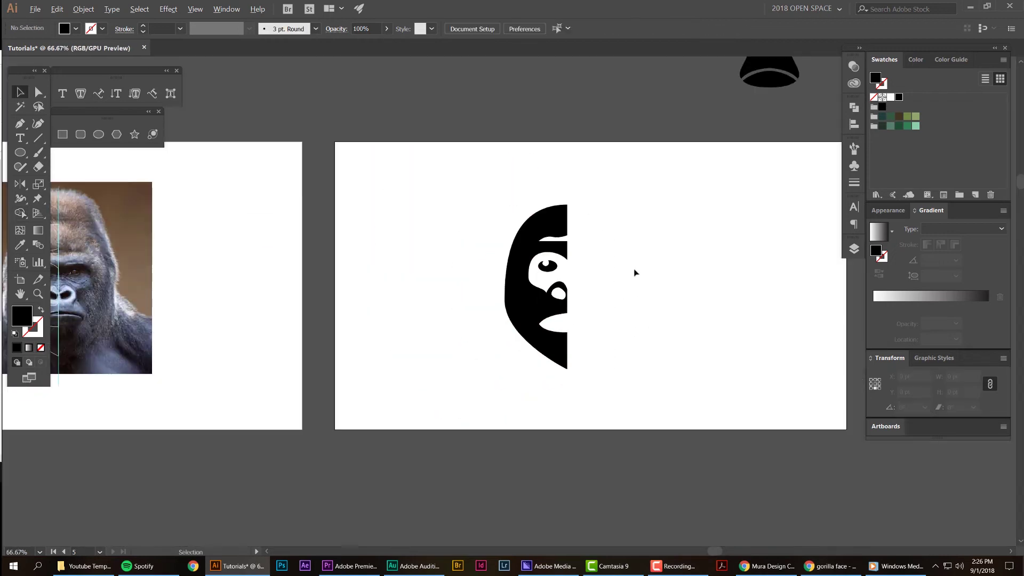
drag(649, 235, 613, 256)
scroll(622, 244, up, 1)
Reflect a copy of the half face across the vertical axis at its straight inner edge to complete the face.
drag(386, 479, 642, 197)
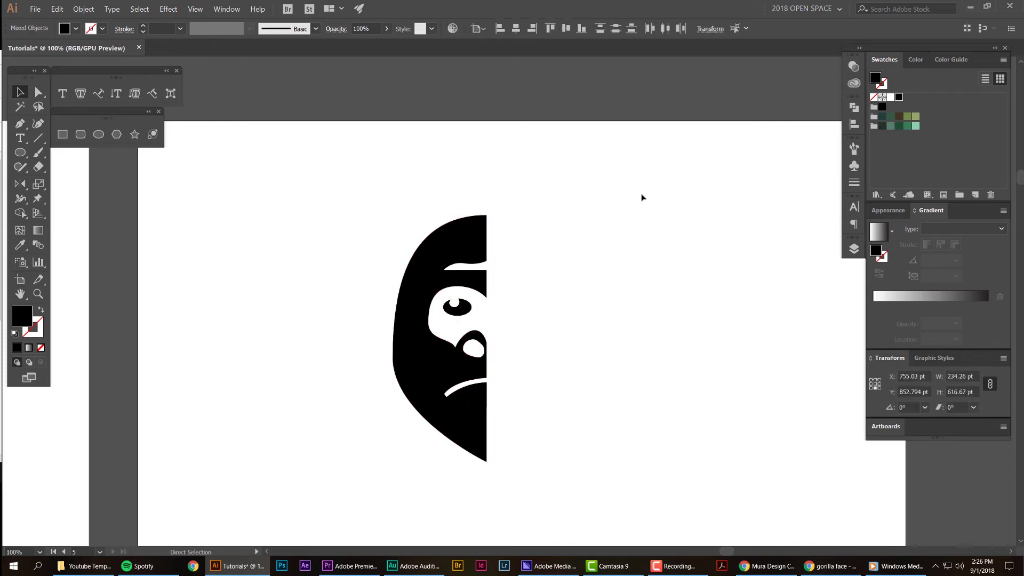
key(o)
alt+click(486, 215)
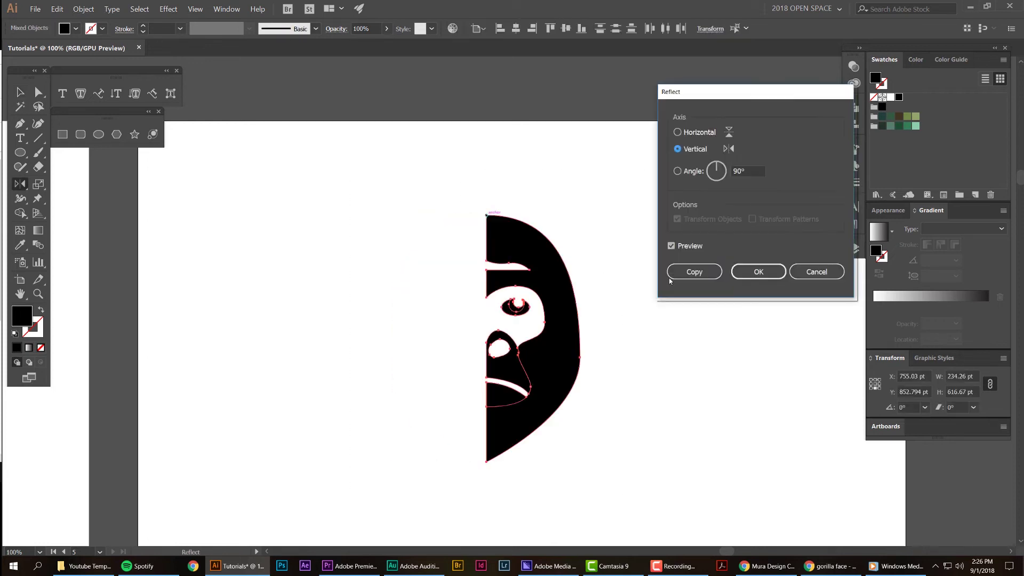
click(695, 272)
key(v)
click(603, 211)
scroll(603, 211, down, 4)
drag(651, 210, 490, 320)
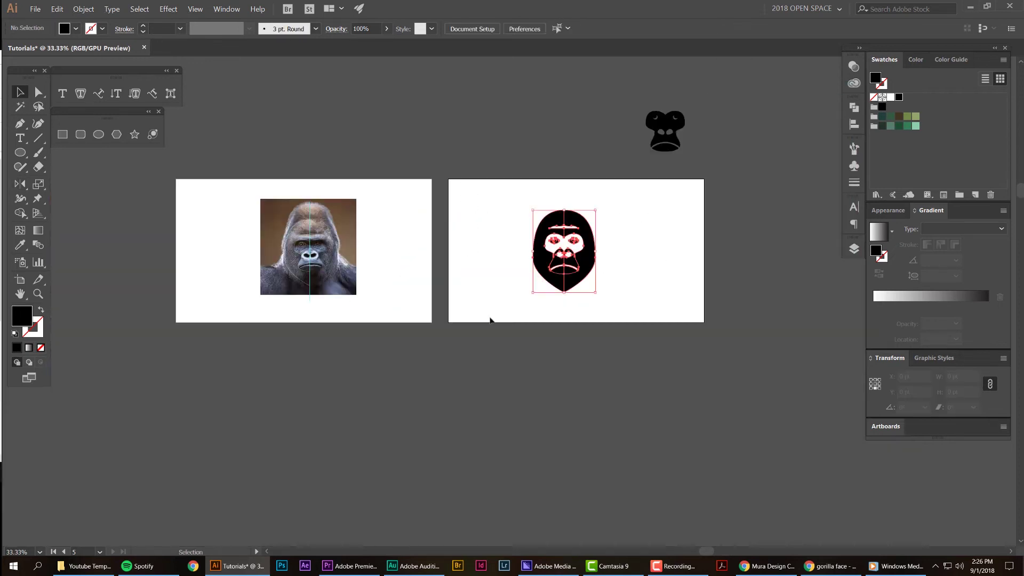
click(617, 258)
scroll(613, 230, up, 2)
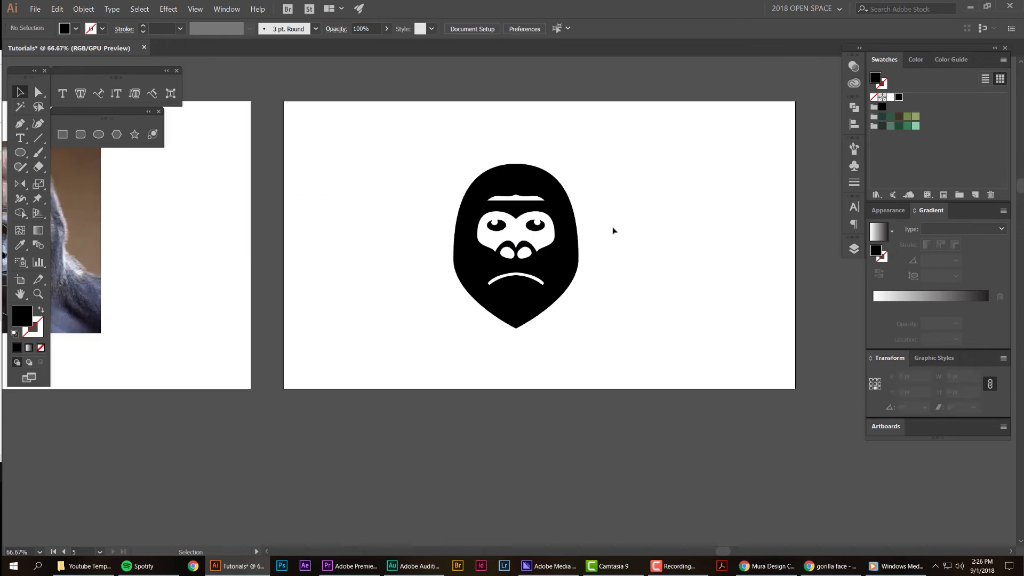
Examine the completed gorilla face with its shapes selected and deselected at different magnifications.
scroll(543, 250, up, 1)
click(539, 276)
key(ctrl+a)
scroll(549, 285, up, 2)
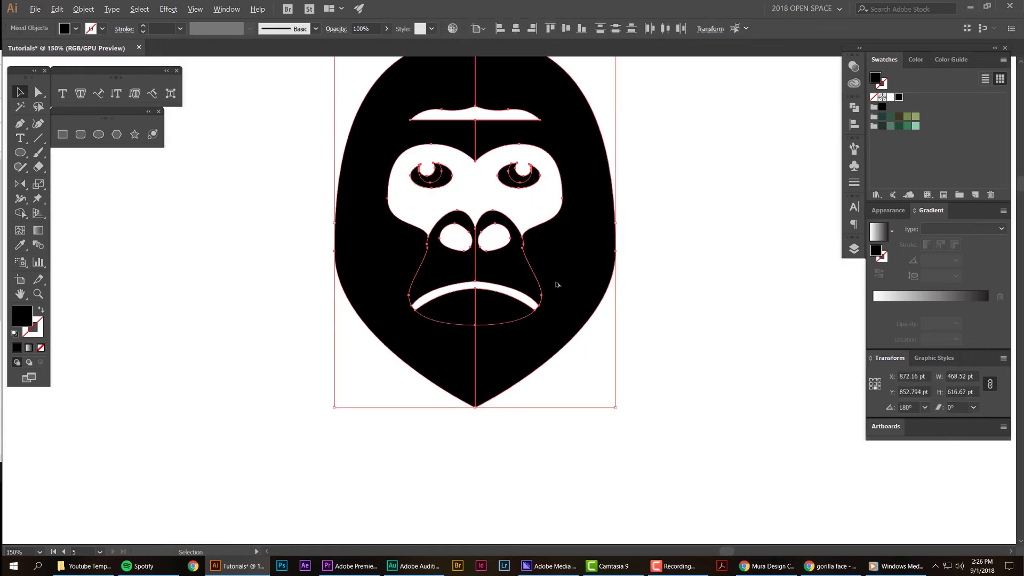
click(648, 265)
scroll(719, 186, down, 4)
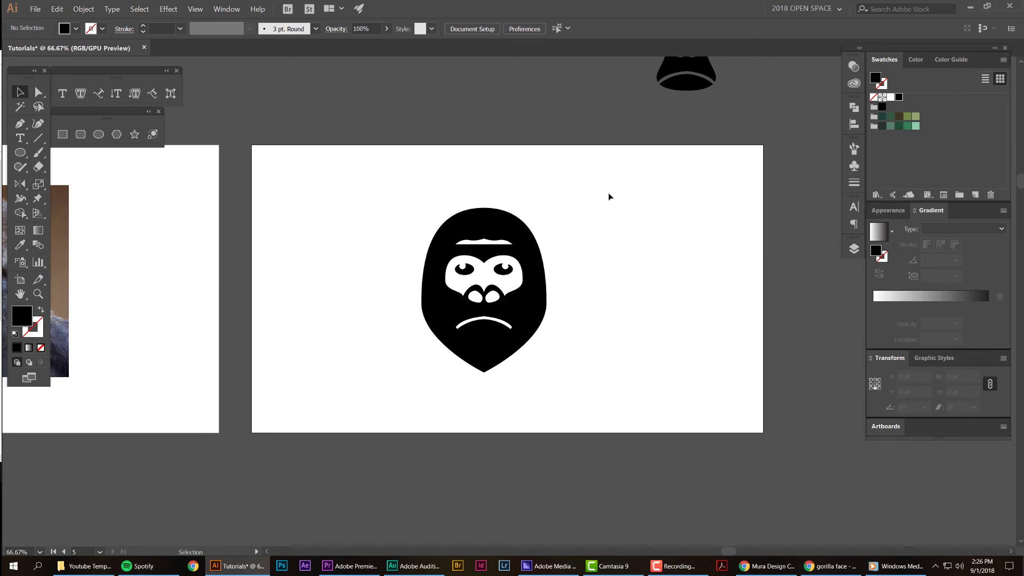
scroll(602, 202, down, 1)
drag(549, 279, 523, 288)
click(647, 202)
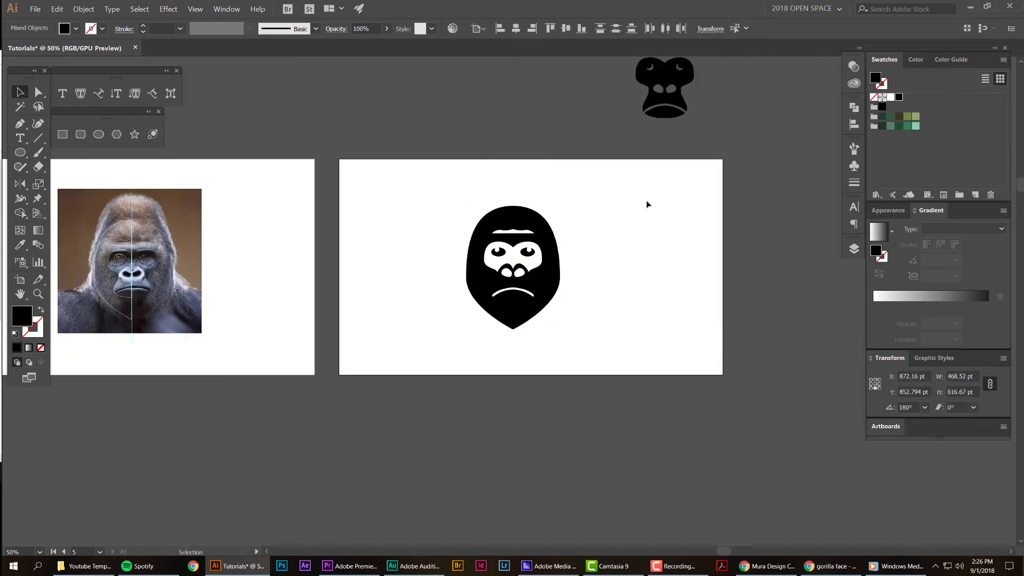
Unite both halves of the gorilla face into one group of shapes with the Pathfinder Unite mode.
drag(646, 180, 507, 288)
scroll(617, 240, up, 1)
drag(674, 227, 412, 286)
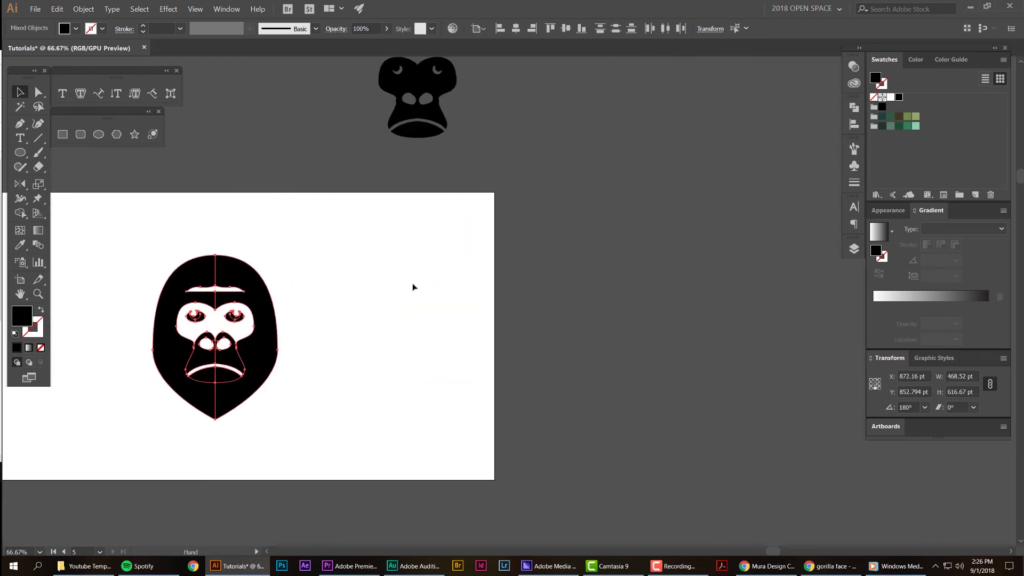
scroll(403, 282, down, 1)
drag(318, 299, 515, 215)
scroll(485, 218, up, 2)
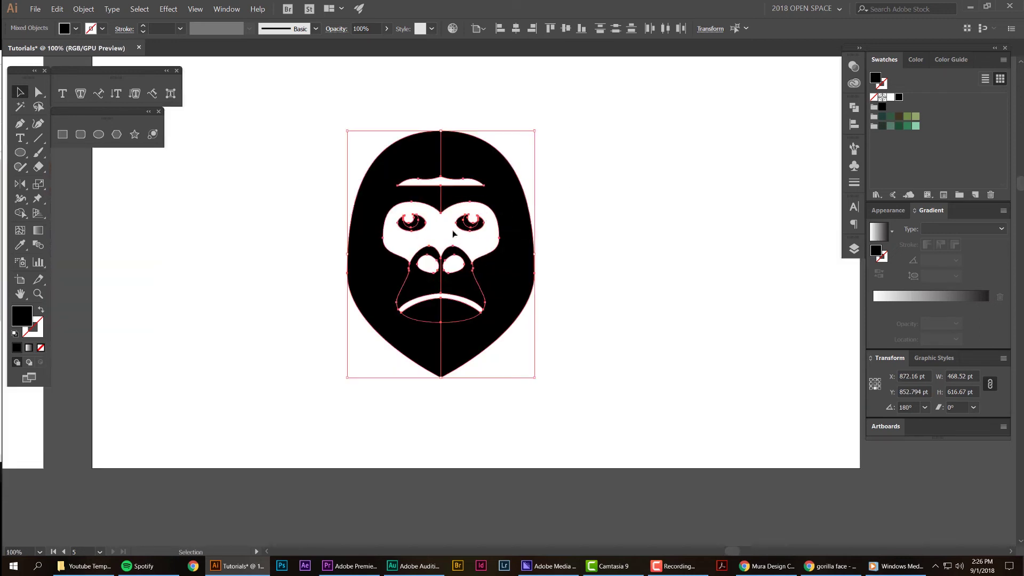
click(855, 111)
click(225, 10)
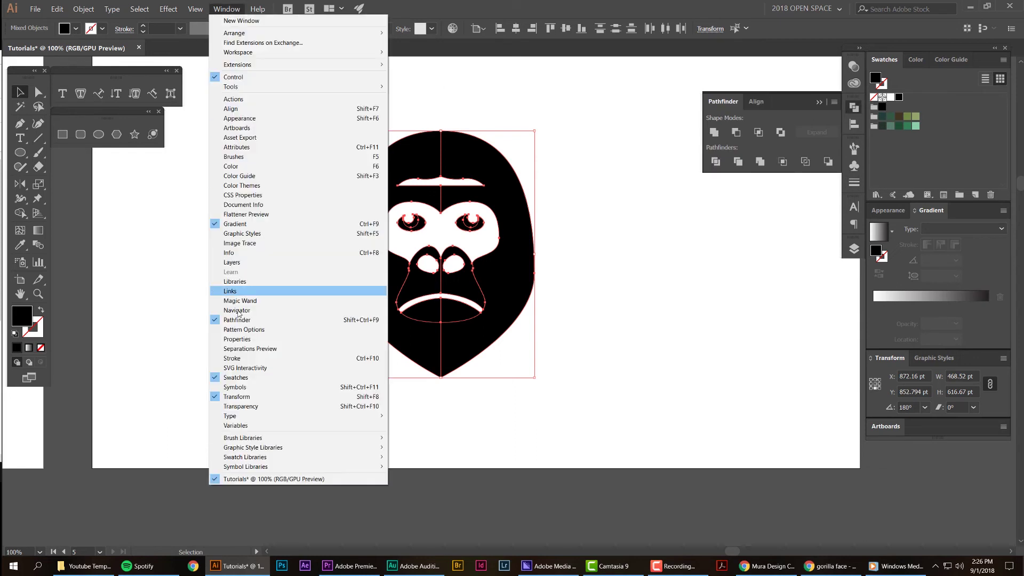
click(732, 120)
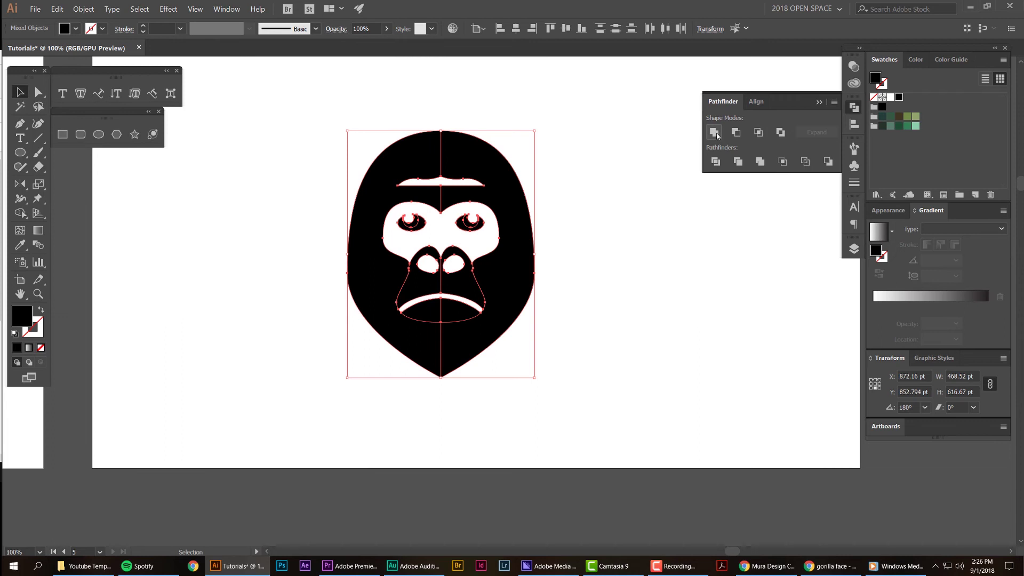
click(714, 133)
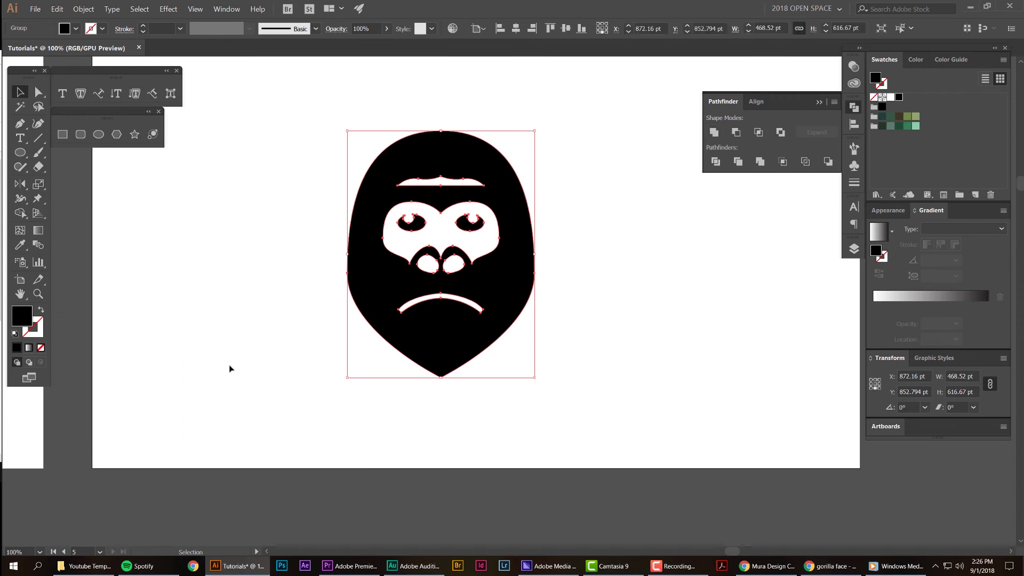
click(581, 185)
Draw a 1920 × 1080 pt rectangle covering the artboard and fill it with the dark green swatch.
key(ctrl+minus)
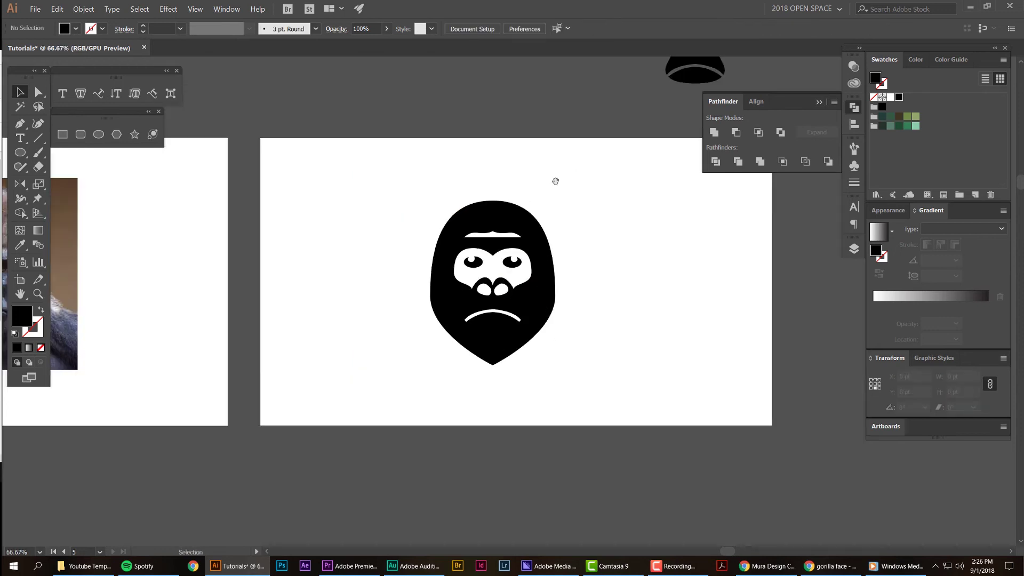
key(m)
drag(235, 138, 748, 426)
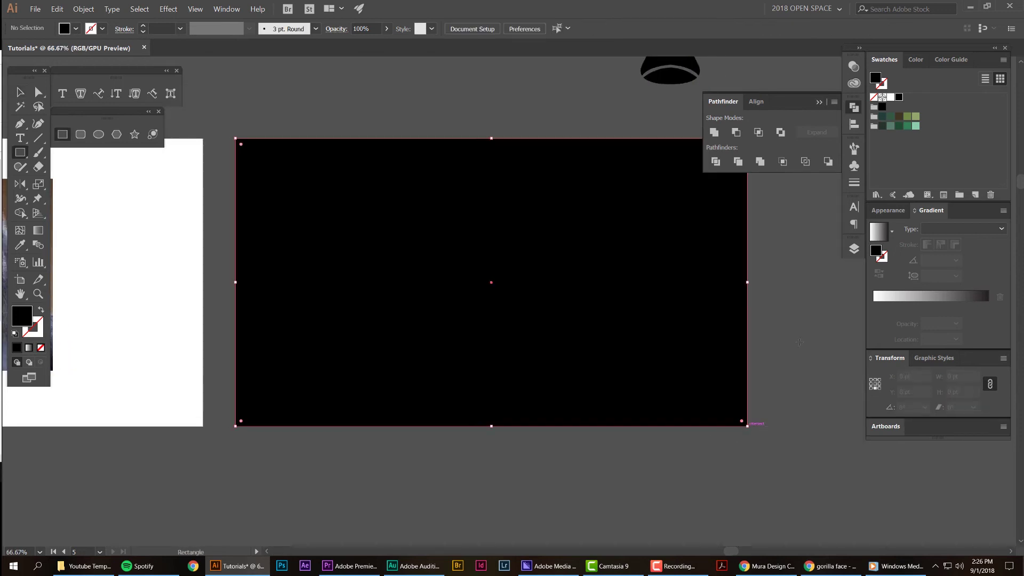
click(882, 127)
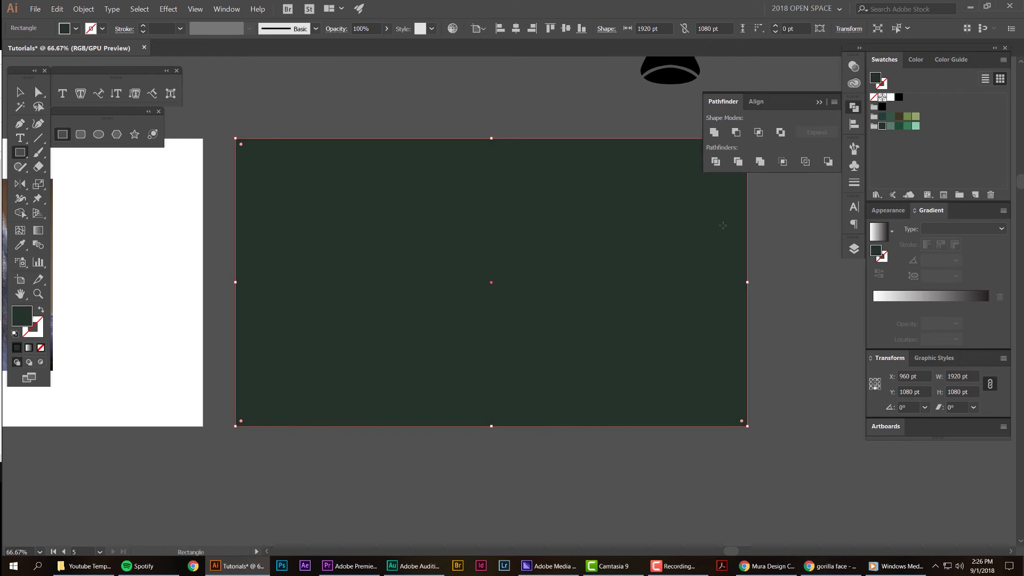
Send the dark green background rectangle behind the gorilla face and lock it.
click(83, 10)
mouse_move(94, 30)
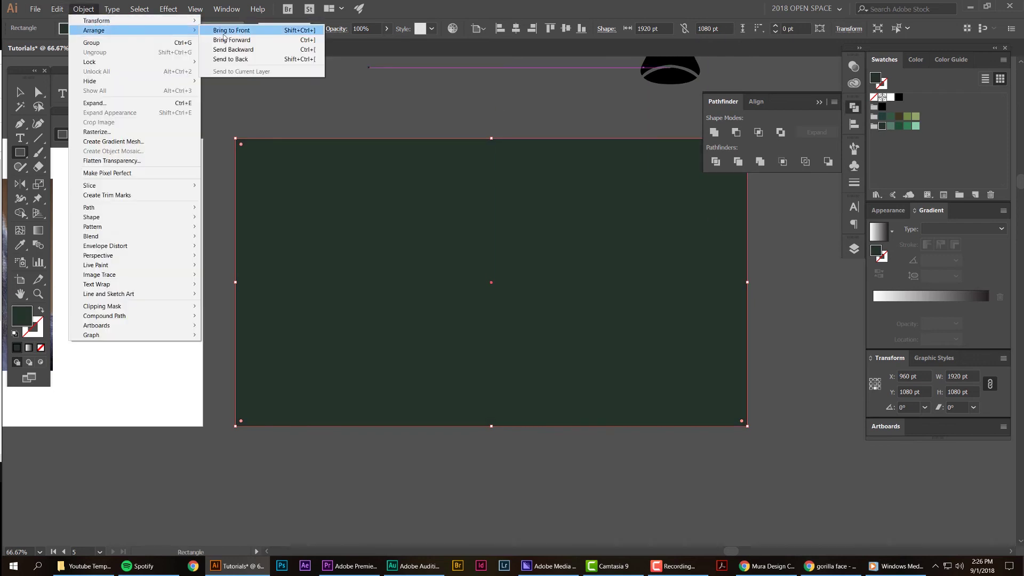
click(244, 59)
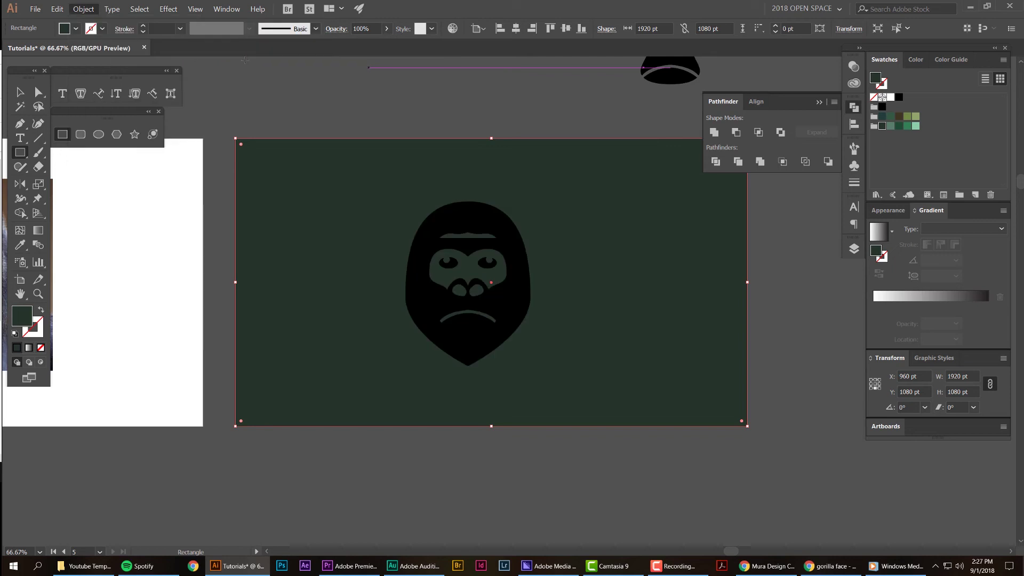
key(v)
key(ctrl+shift+a)
click(564, 175)
key(ctrl+2)
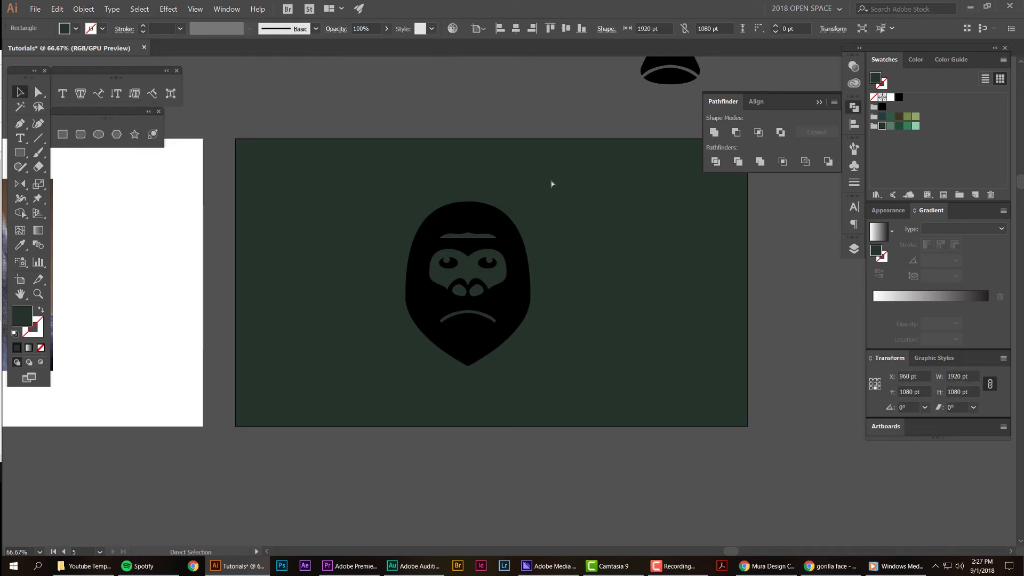
Try several green swatches on the gorilla face and fill it with the muted teal green.
click(892, 128)
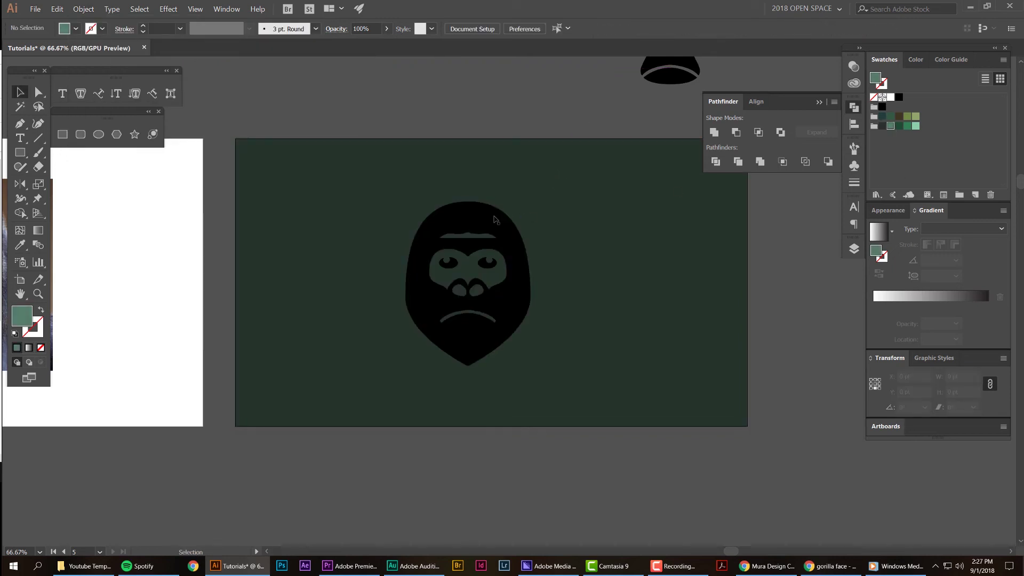
click(495, 217)
click(907, 127)
click(916, 127)
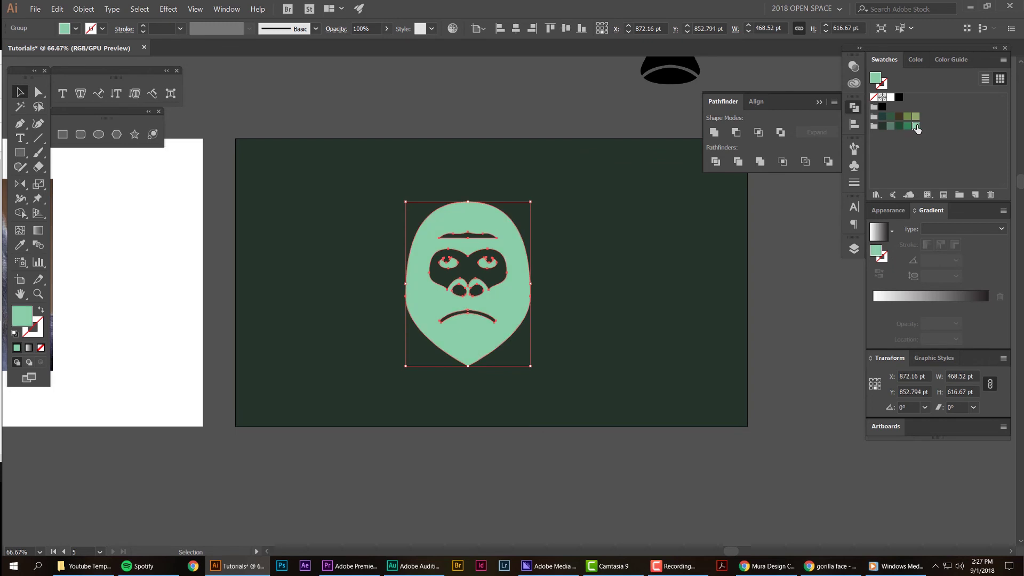
click(889, 126)
click(916, 116)
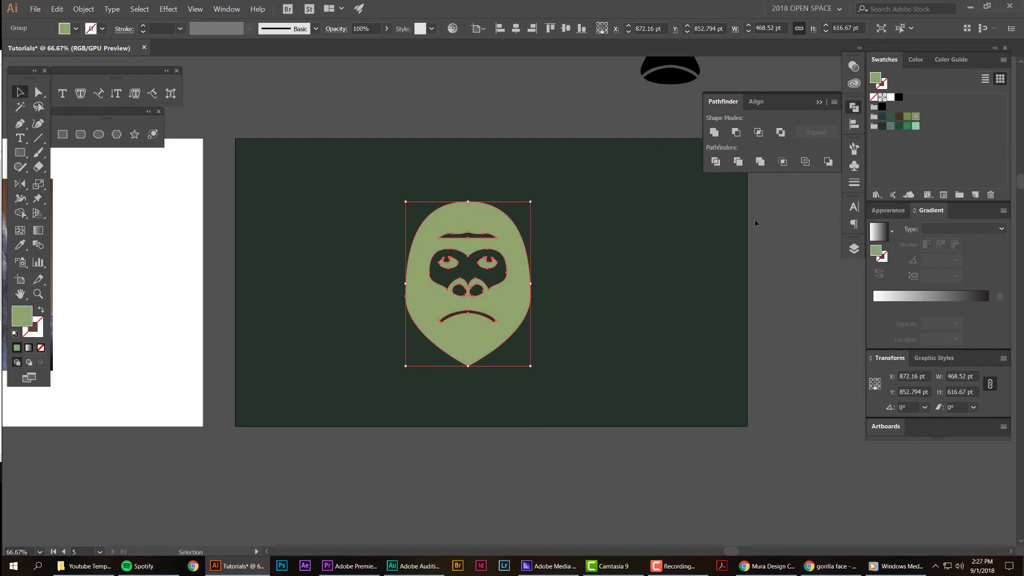
click(891, 125)
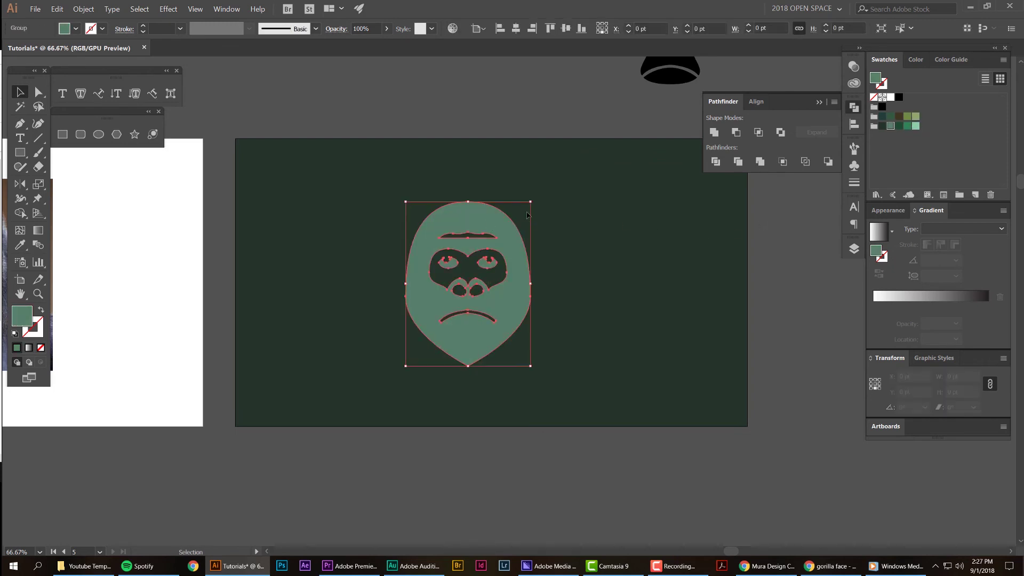
Scale the gorilla face down proportionally to about 346 pt wide and move it toward the middle of the artboard.
drag(531, 203, 515, 223)
click(579, 316)
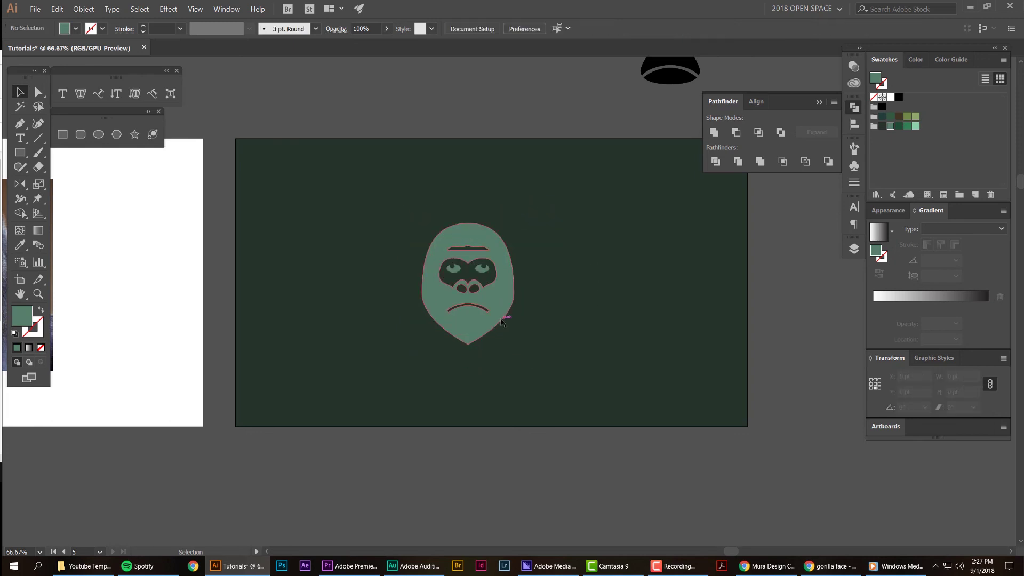
drag(505, 317, 512, 316)
scroll(577, 290, down, 1)
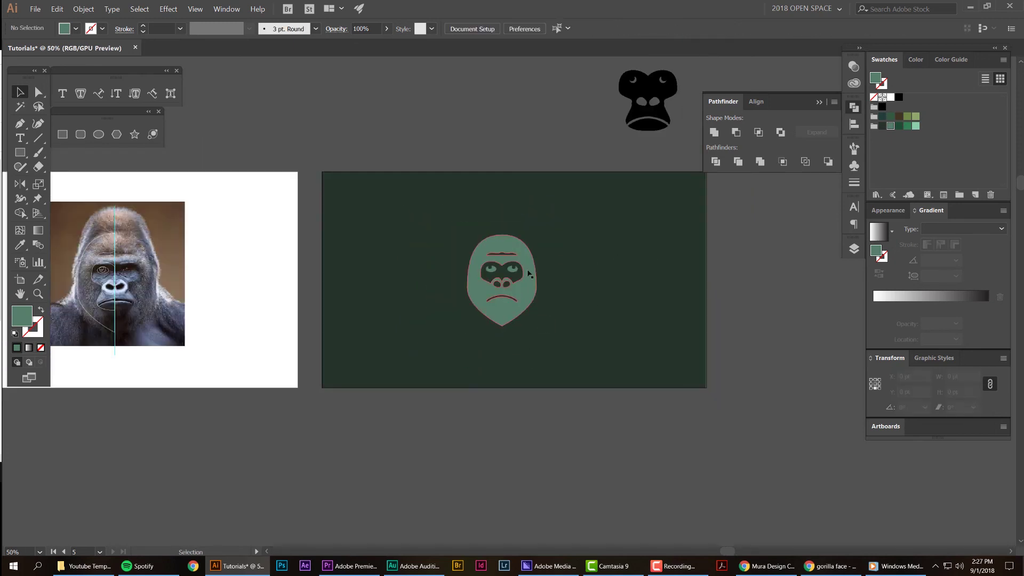
Round the pointed chin of the gorilla face with a corner radius of about 78 pt.
click(569, 265)
key(a)
click(507, 326)
drag(507, 318, 521, 300)
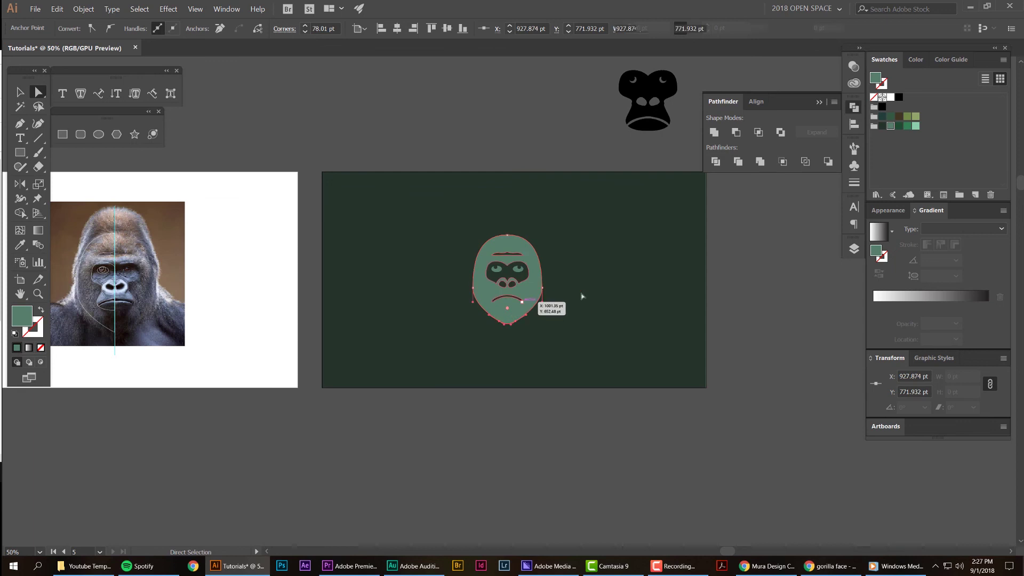
click(583, 294)
Enlarge the gorilla face slightly to about 357 × 458 pt.
click(533, 241)
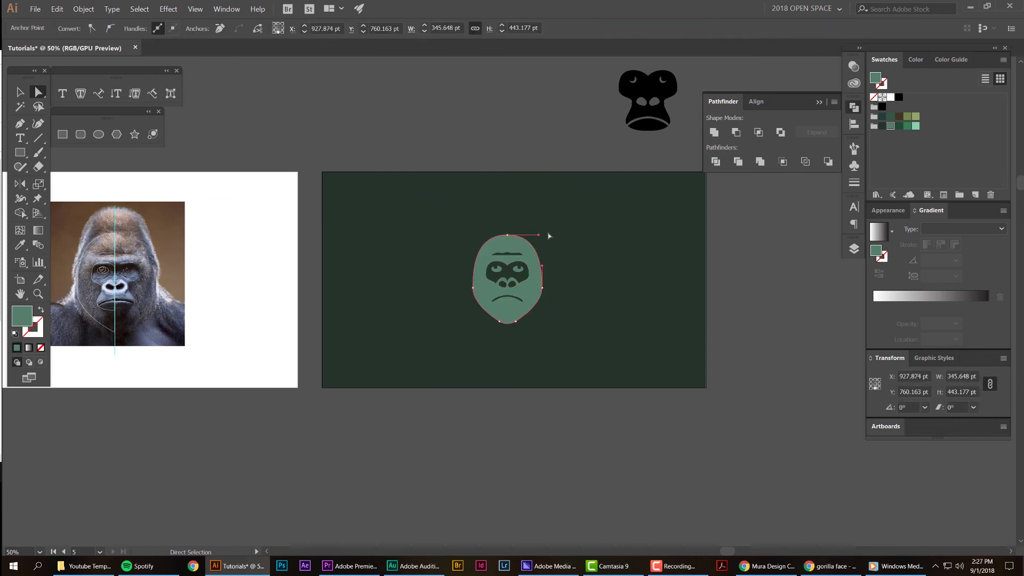
key(v)
drag(543, 234, 545, 233)
scroll(602, 240, up, 1)
click(581, 242)
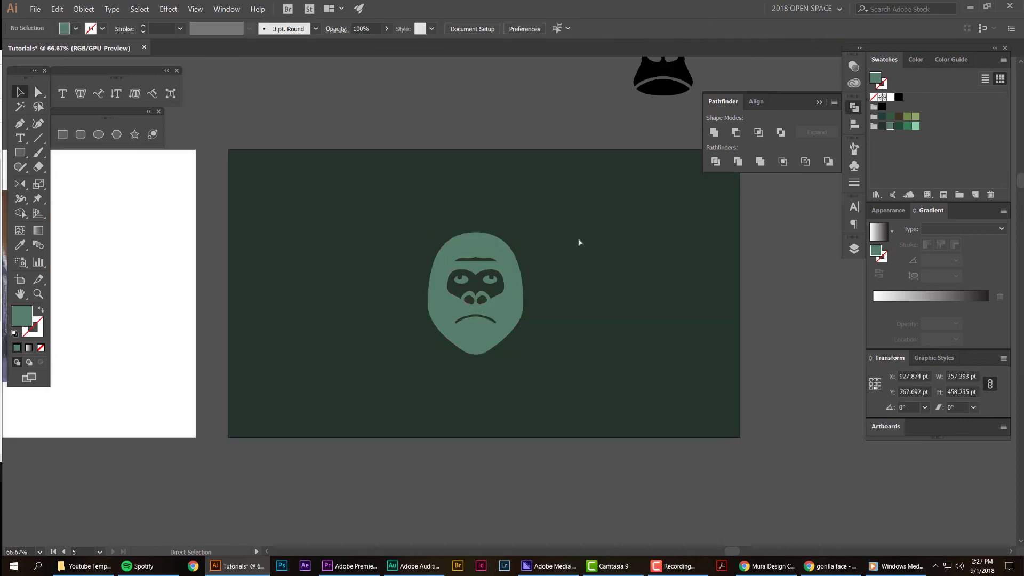
scroll(464, 266, up, 2)
scroll(601, 377, down, 2)
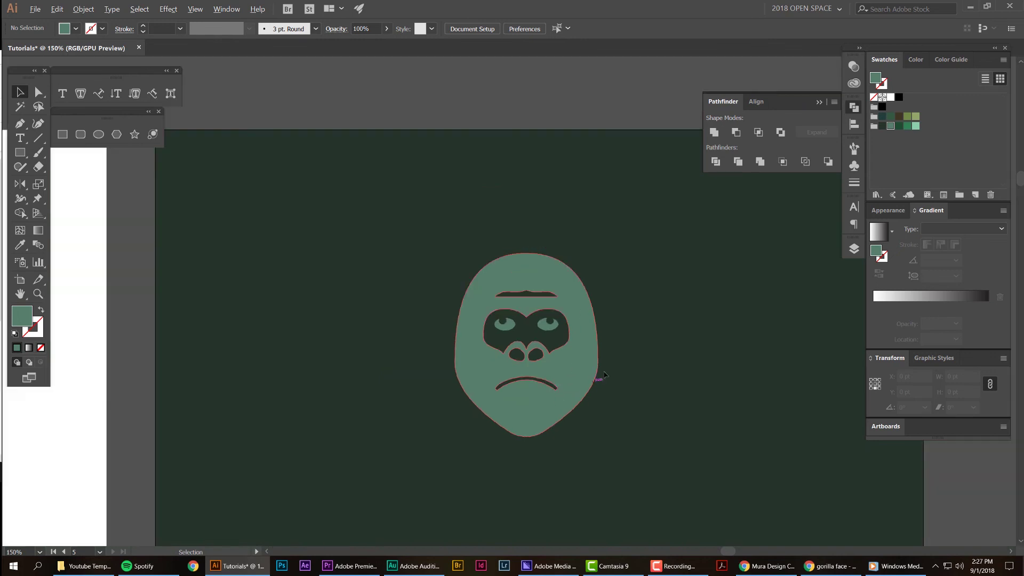
Swap the teal face on the artboard for the black version without the hood and group that version's shapes.
drag(638, 265, 528, 259)
scroll(529, 259, down, 1)
drag(462, 298, 462, 120)
drag(608, 120, 465, 315)
key(ctrl+g)
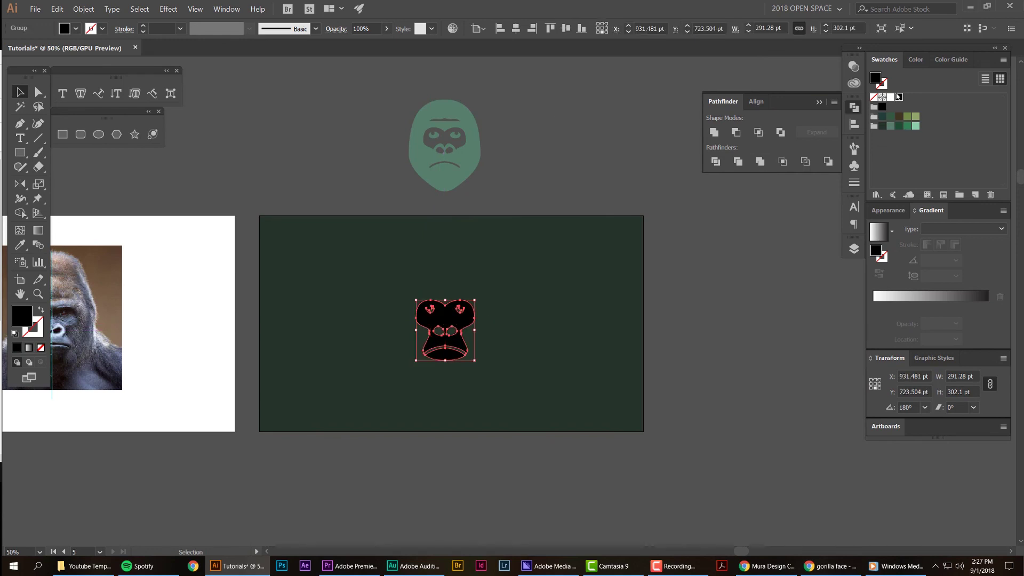
Fill the hoodless gorilla face white and enlarge it to about 436 × 453 pt.
click(891, 99)
click(556, 275)
scroll(533, 289, up, 2)
drag(528, 273, 420, 305)
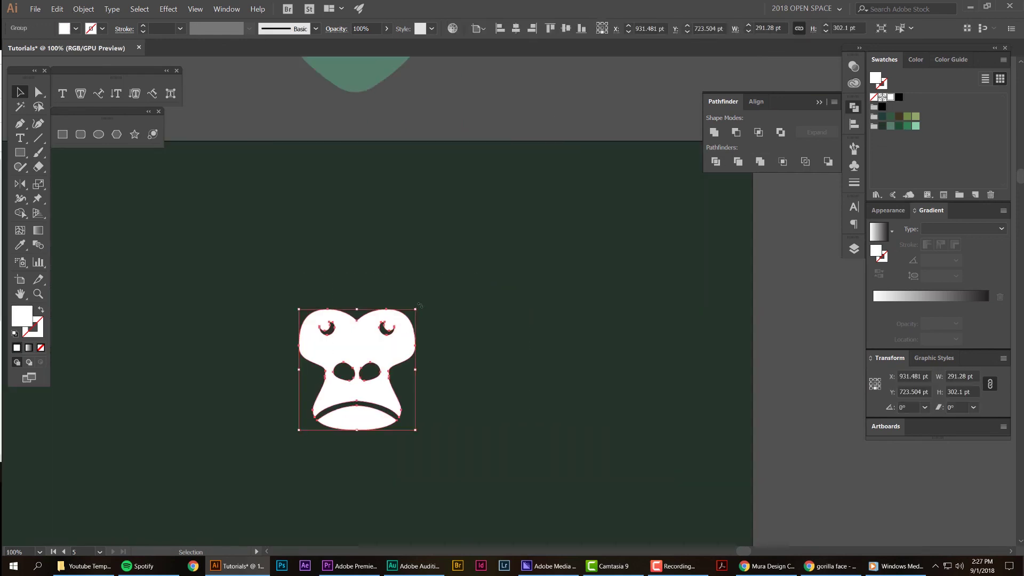
scroll(538, 234, down, 2)
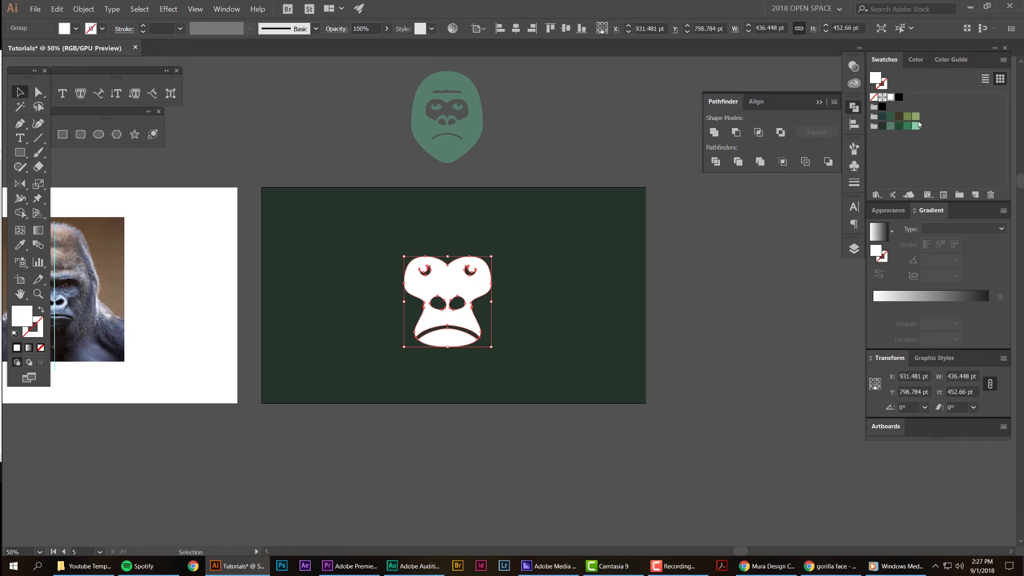
Fill the hoodless gorilla face with the light olive green swatch.
click(916, 116)
click(530, 237)
drag(527, 234, 554, 282)
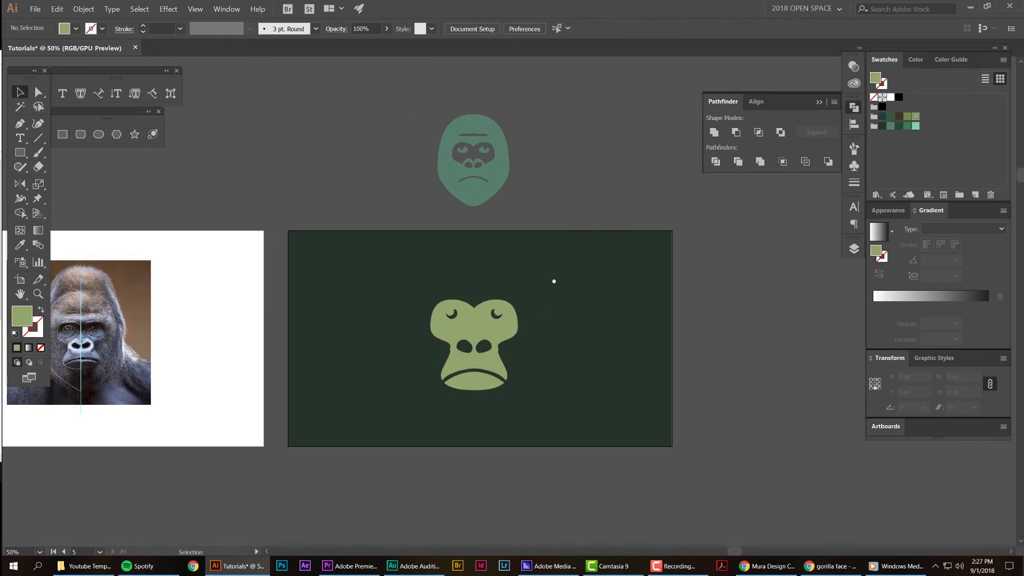
Undo the recolouring and enlargement of the hoodless gorilla face.
key(ctrl+z)
key(ctrl+z)
key(ctrl+z)
key(ctrl+z)
click(590, 184)
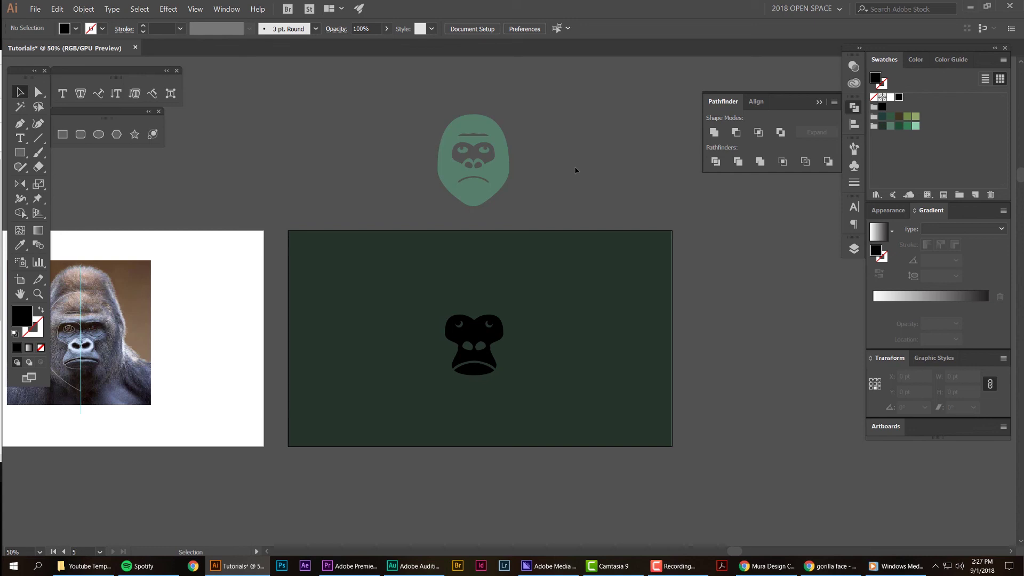
Move the black hoodless face off the artboard, above and beside the teal face.
drag(130, 306, 240, 274)
mouse_move(690, 108)
mouse_down()
mouse_move(590, 147)
mouse_move(474, 377)
mouse_up()
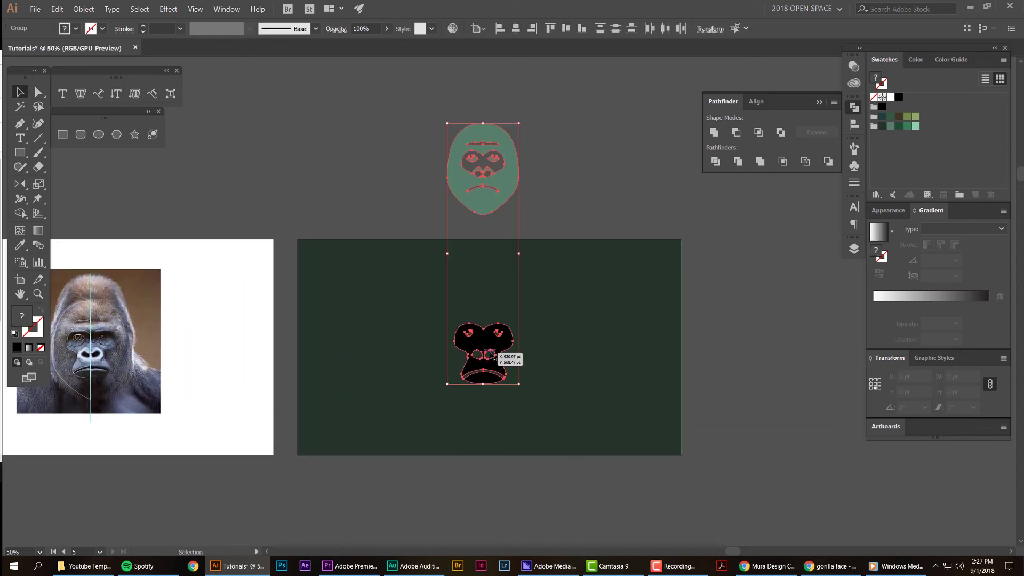
drag(554, 298, 458, 382)
drag(480, 365, 580, 186)
Move the teal gorilla face back down onto the dark green artboard.
drag(83, 378, 351, 306)
drag(599, 227, 346, 315)
drag(493, 206, 493, 384)
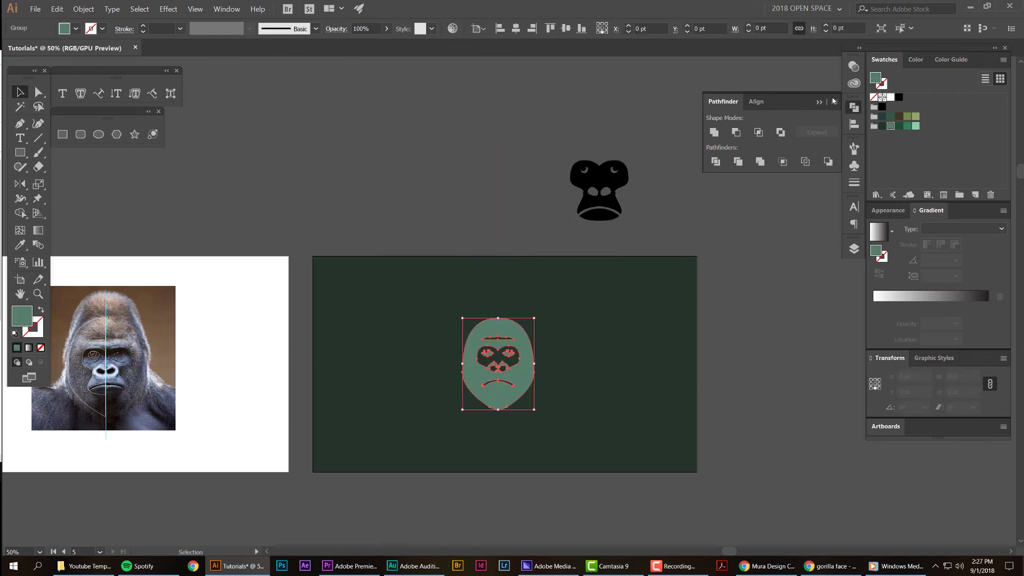